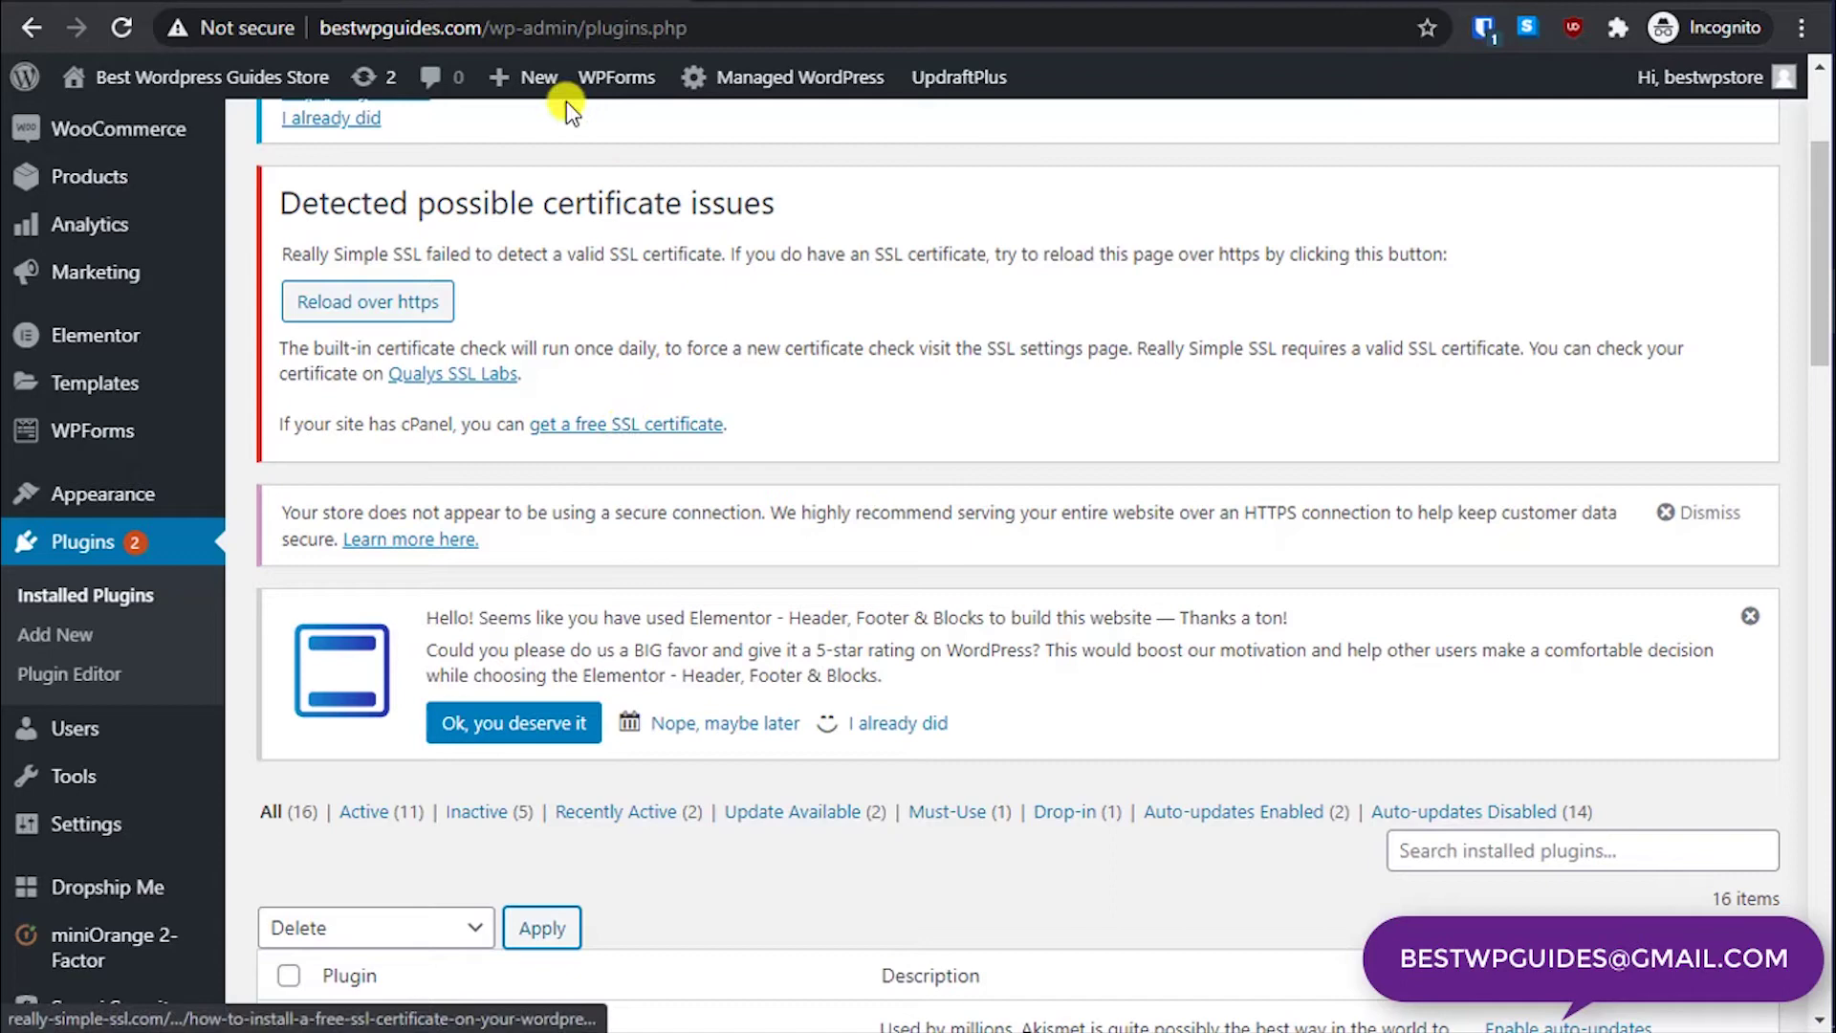
# Step: Switch to the GoDaddy Managed WordPress hosting page for bestwpguides.com
pyautogui.click(800, 77)
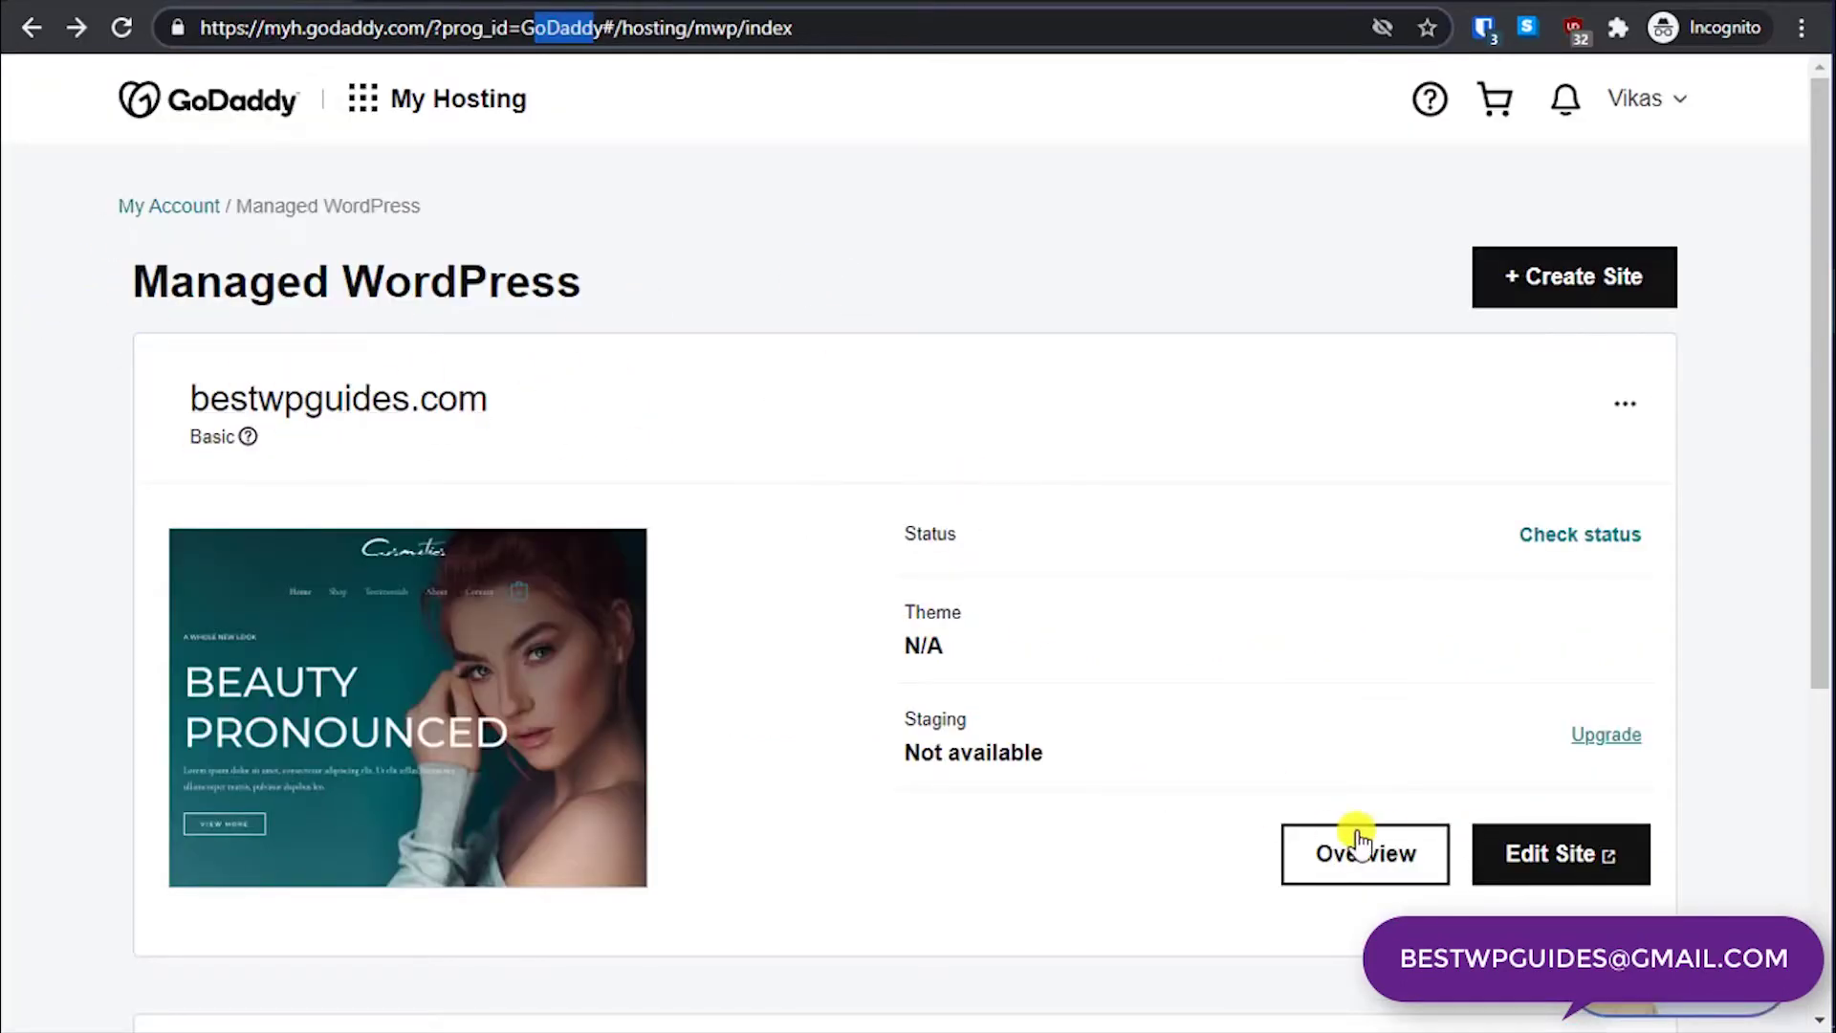
# Step: Look over the GoDaddy Managed WordPress page, then return to the WordPress Plugins screen
pyautogui.moveTo(110, 282); pyautogui.dragTo(578, 281)
pyautogui.click(596, 277)
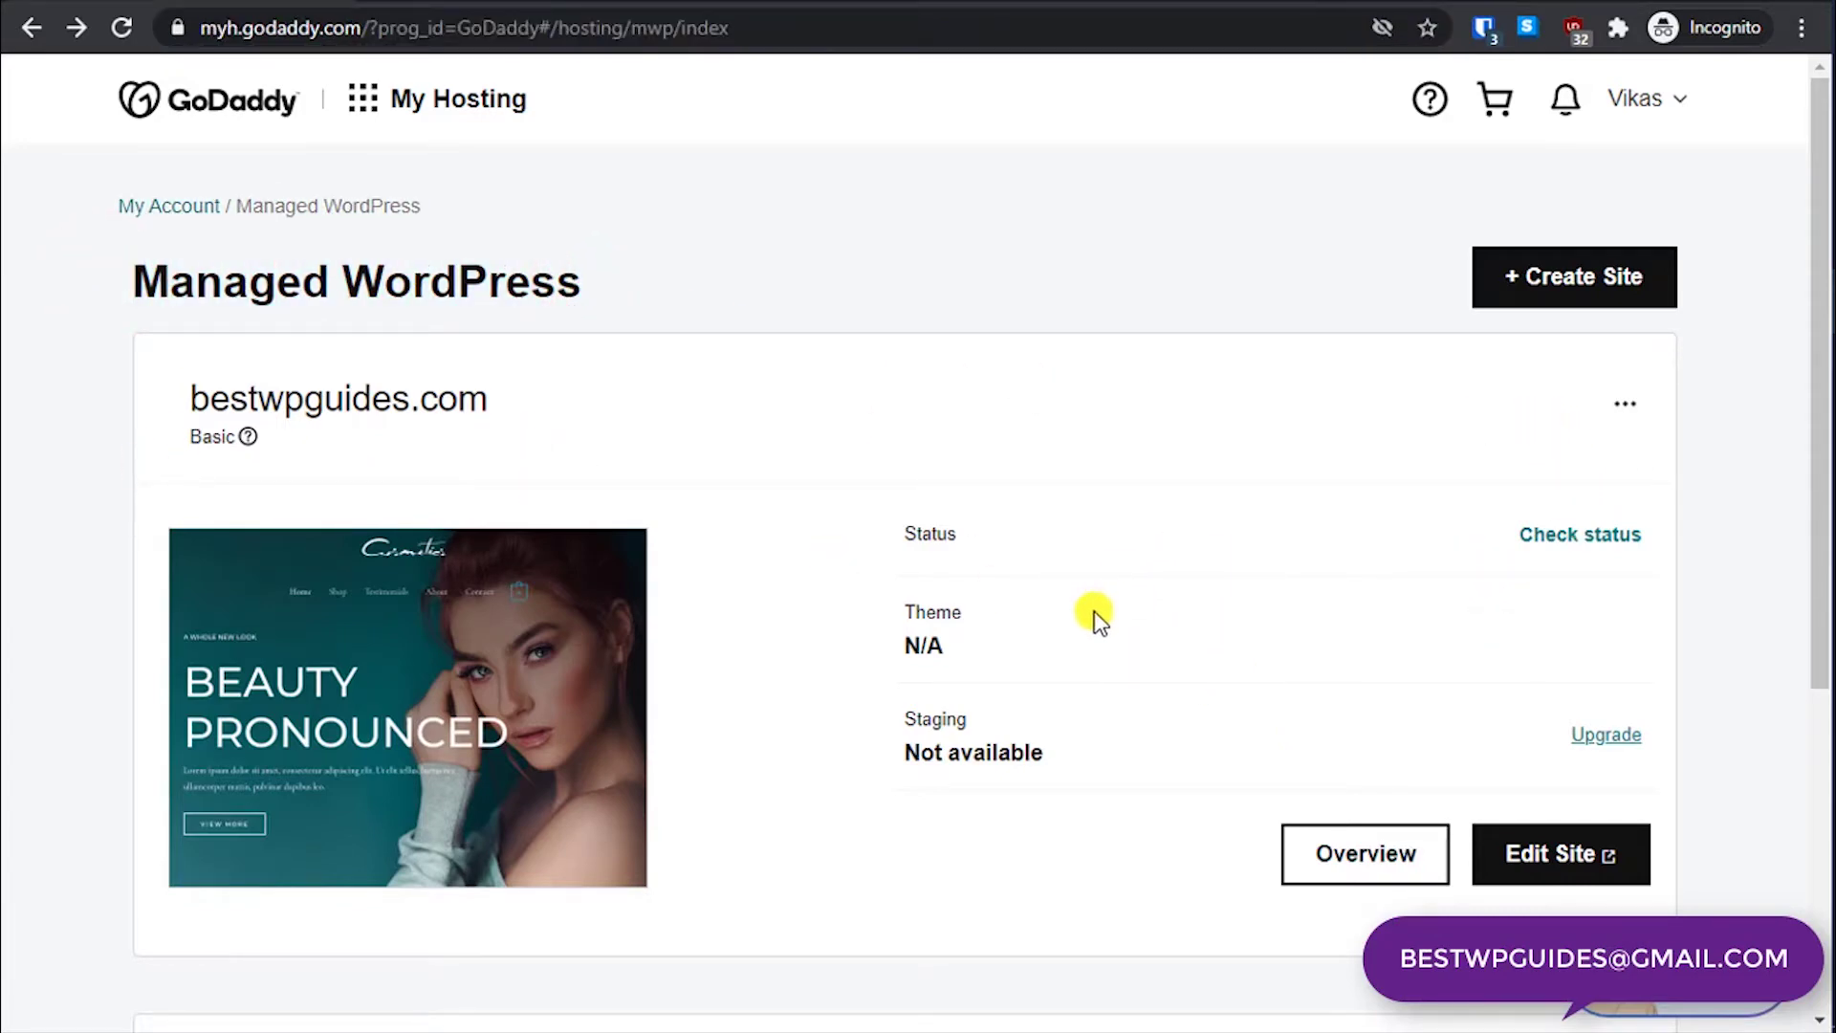
pyautogui.scroll(-5, 1091, 615)
pyautogui.scroll(5, 1094, 615)
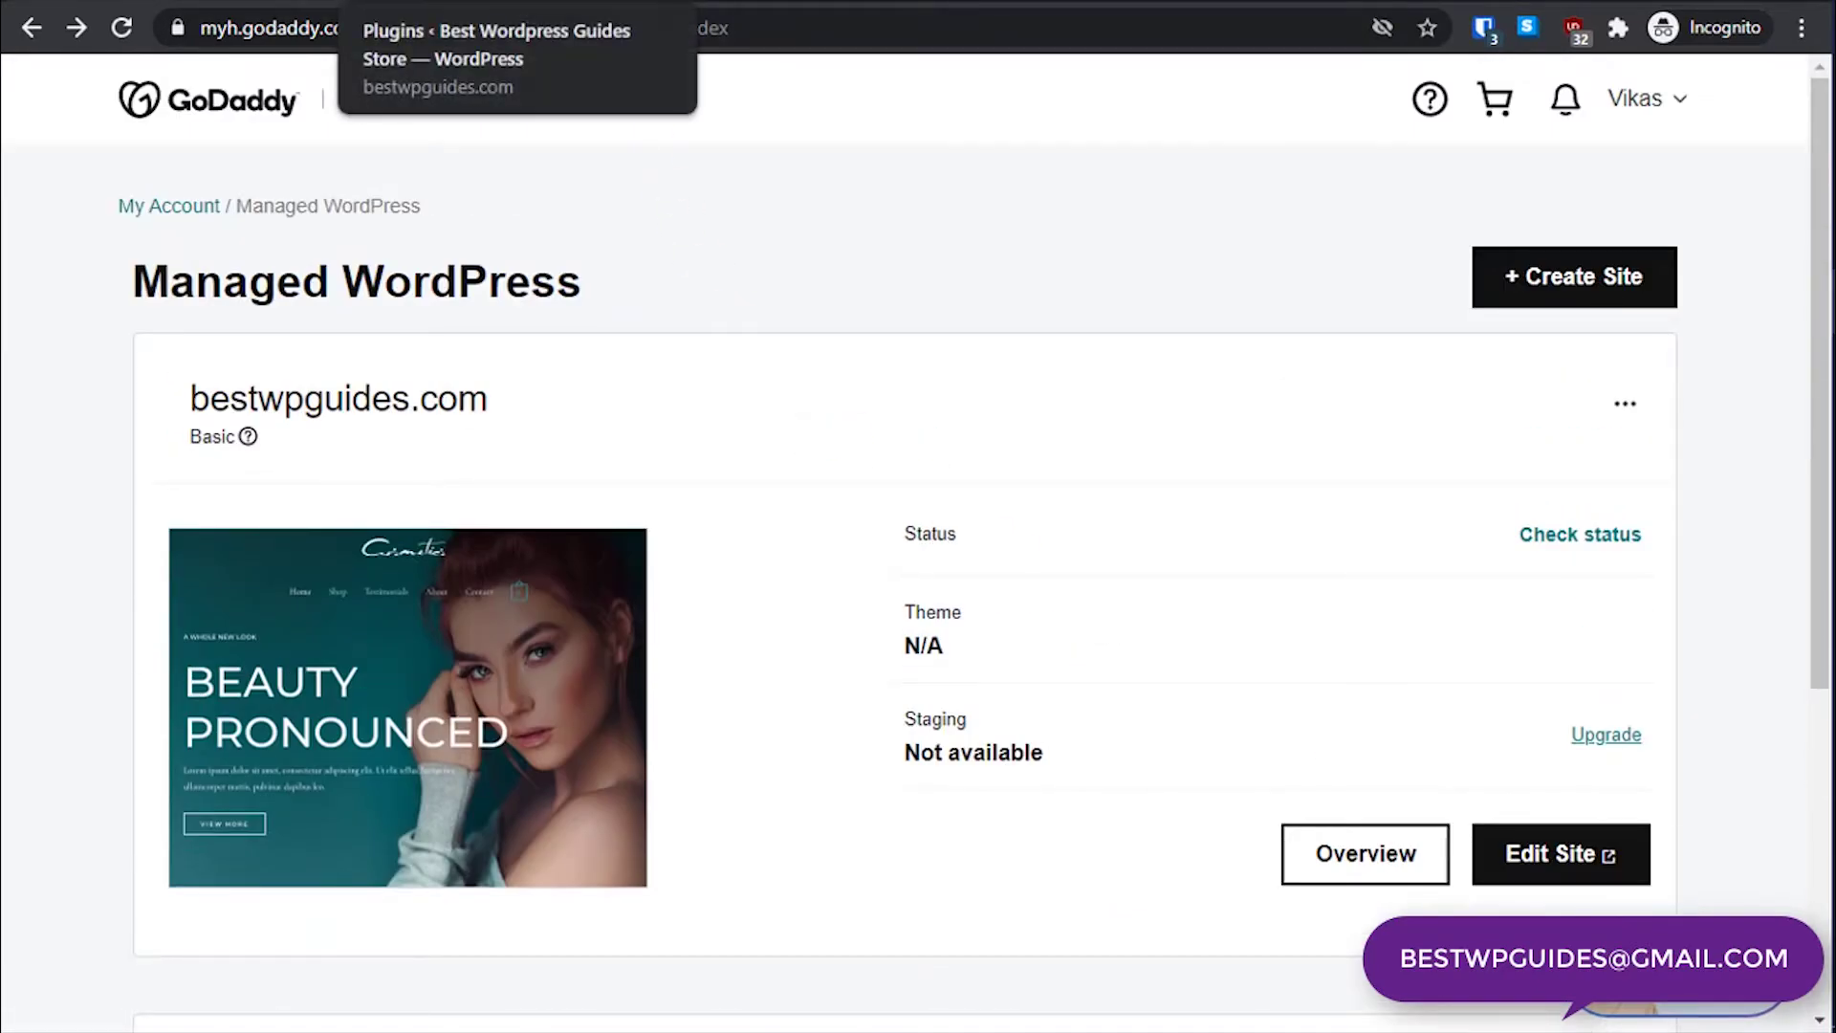
pyautogui.click(450, 3)
# Step: Review the Installed Plugins page showing the Really Simple SSL certificate warning
pyautogui.click(947, 340)
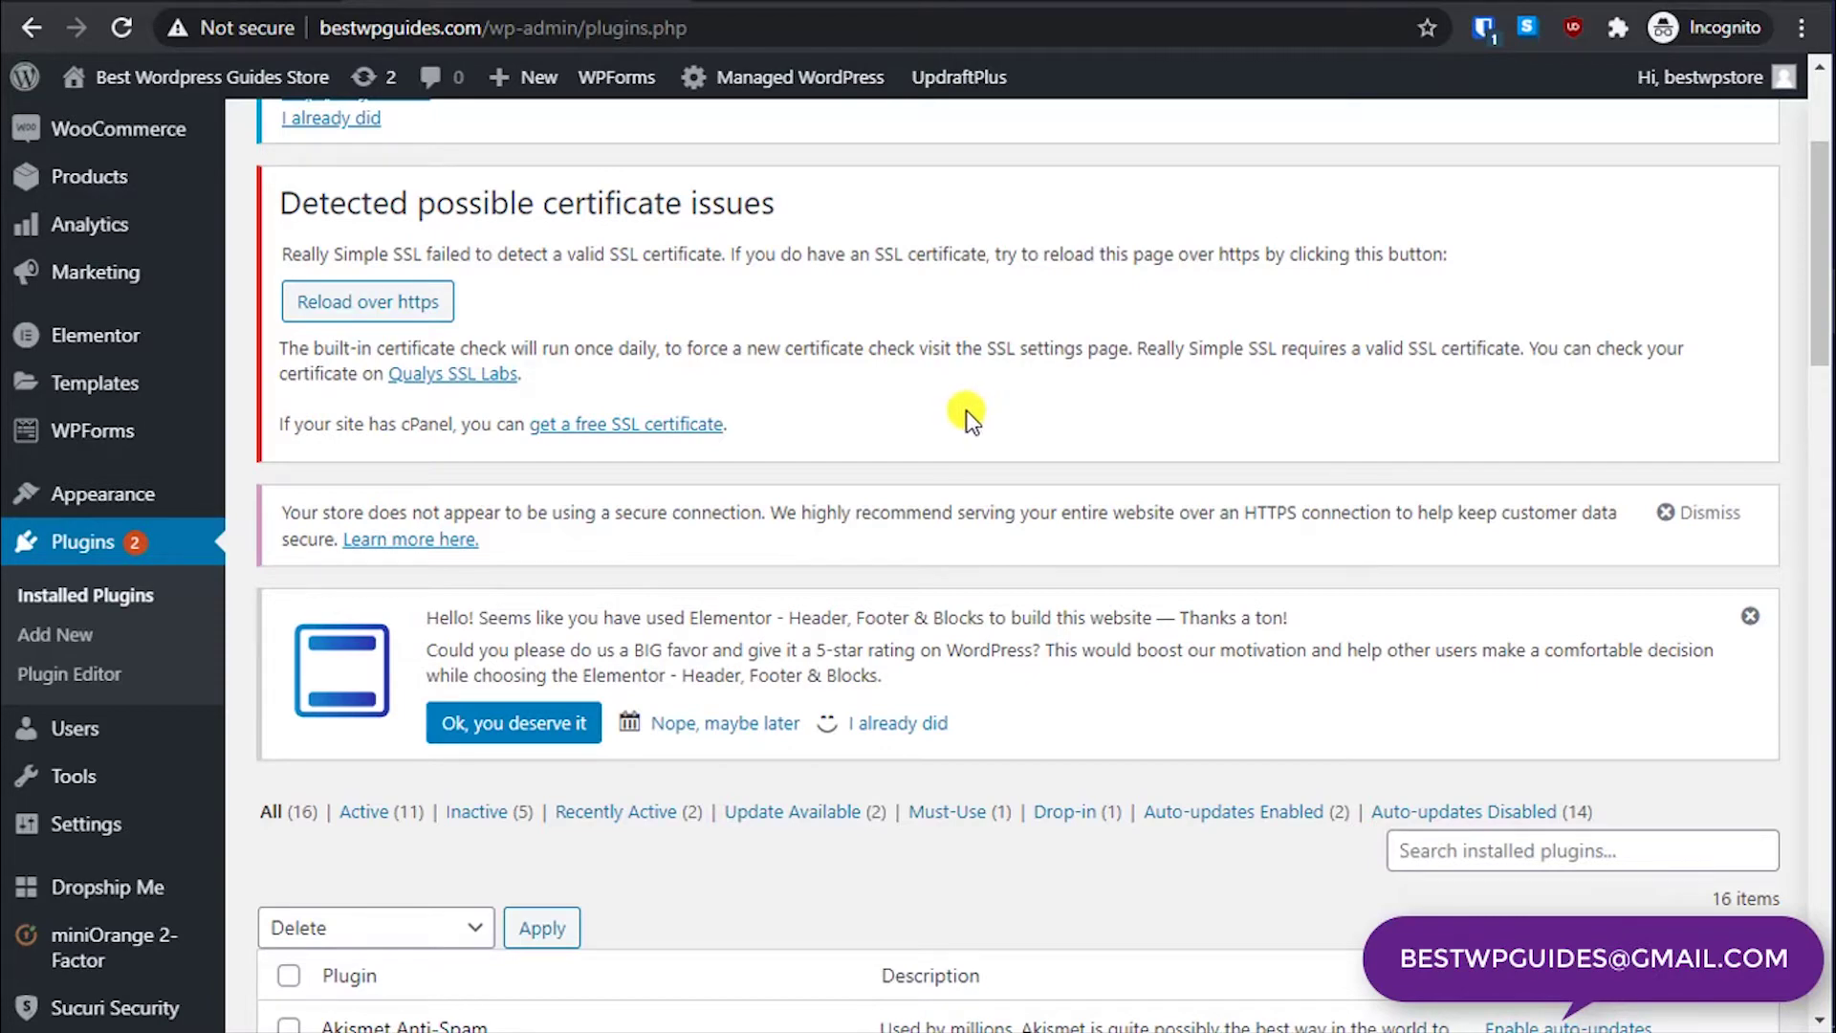
pyautogui.scroll(3, 842, 398)
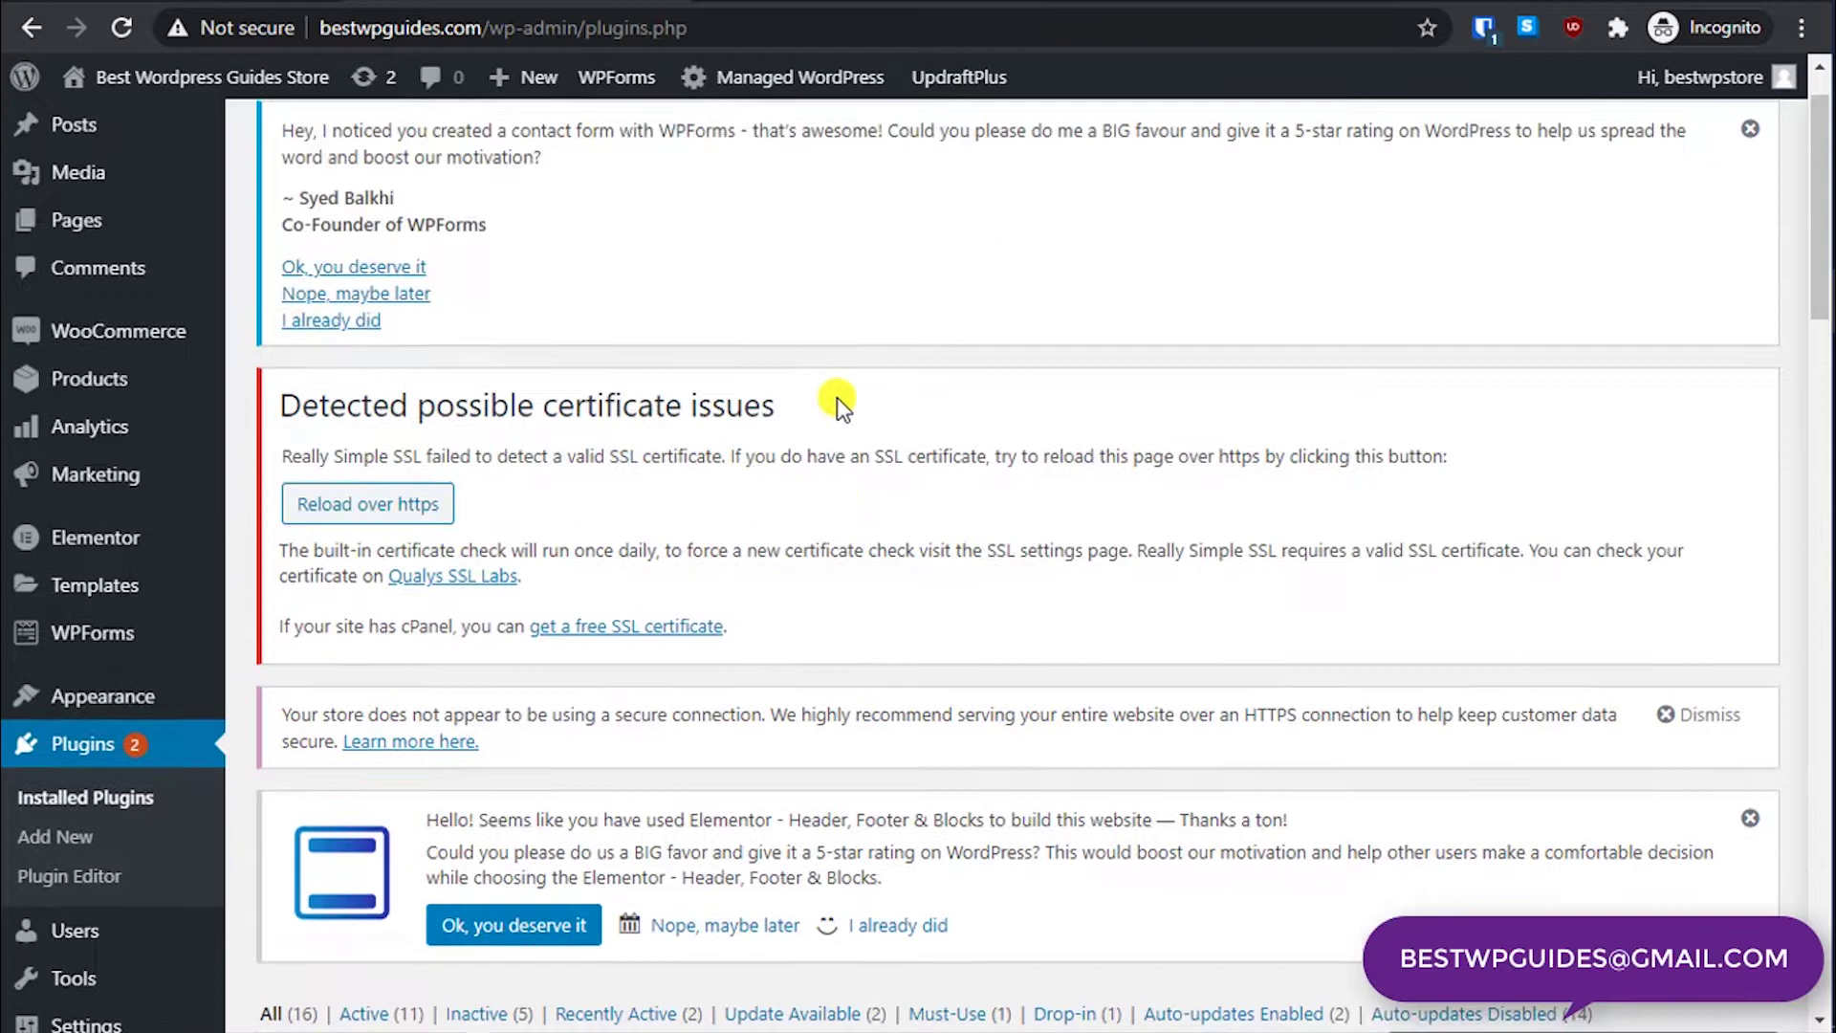
pyautogui.scroll(-2, 728, 427)
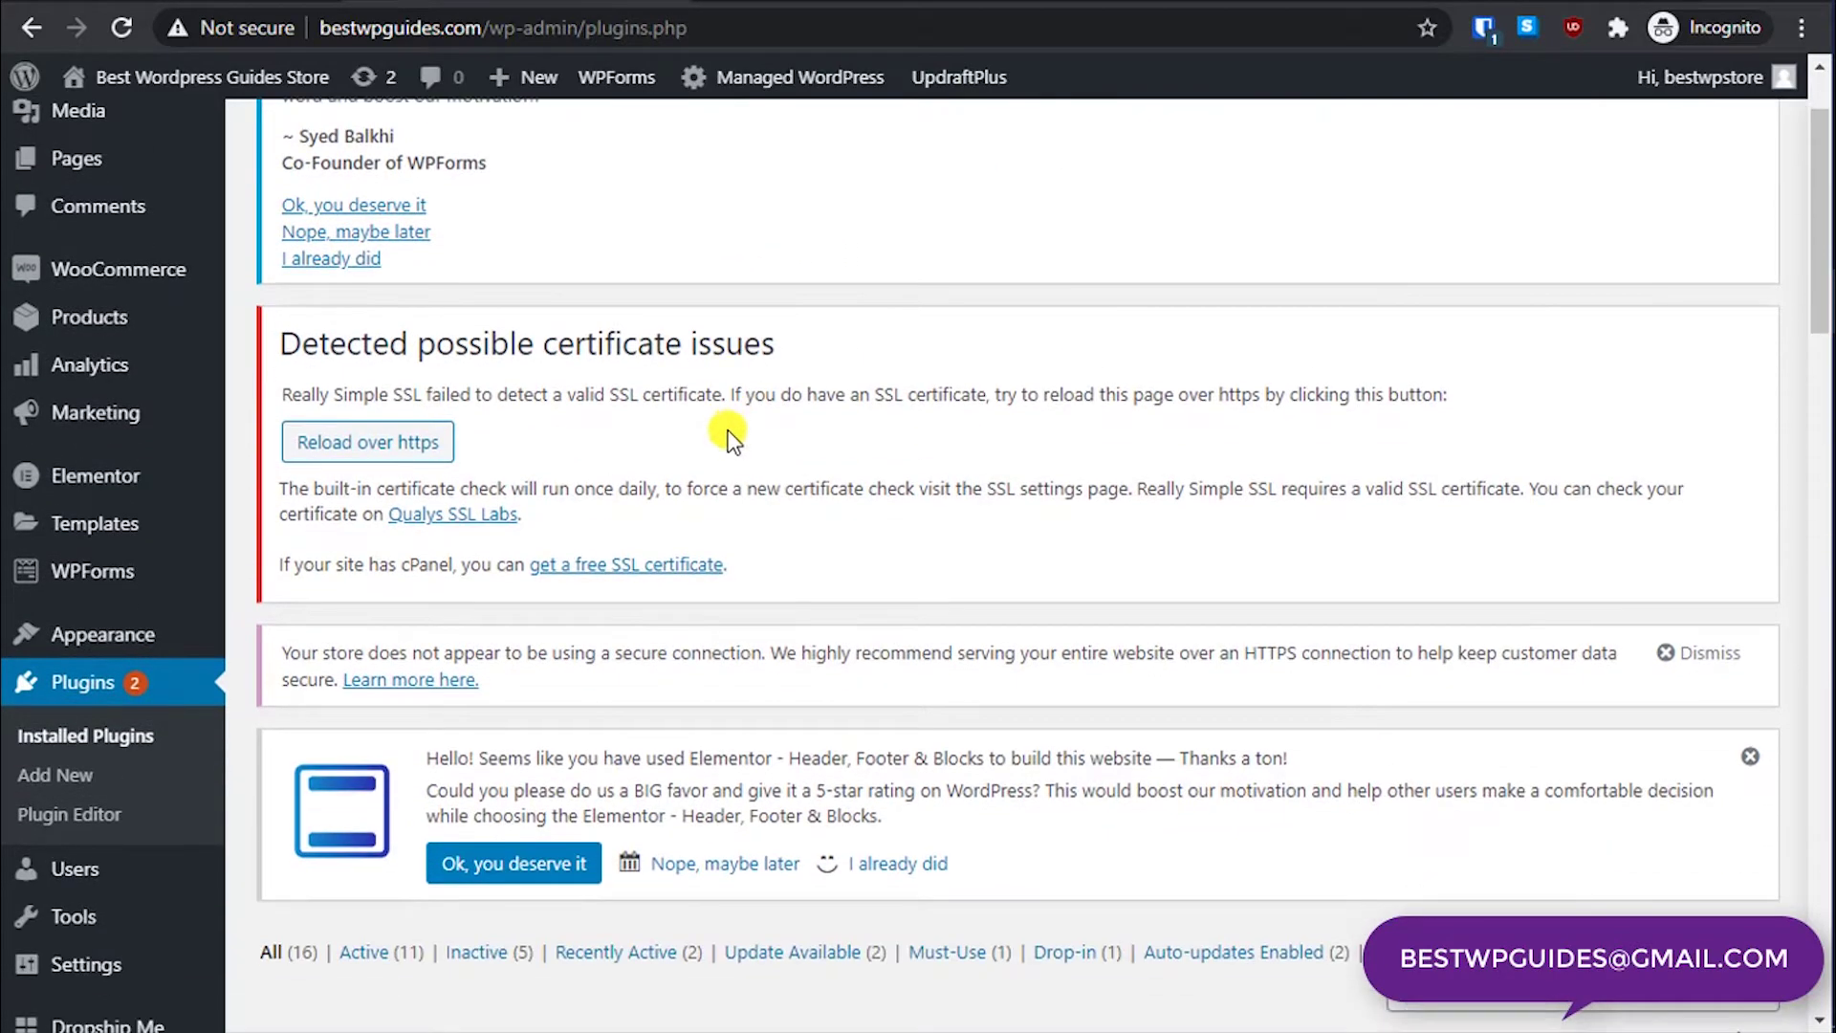
# Step: On the Add New plugins page, search for 'updraft'
pyautogui.click(75, 777)
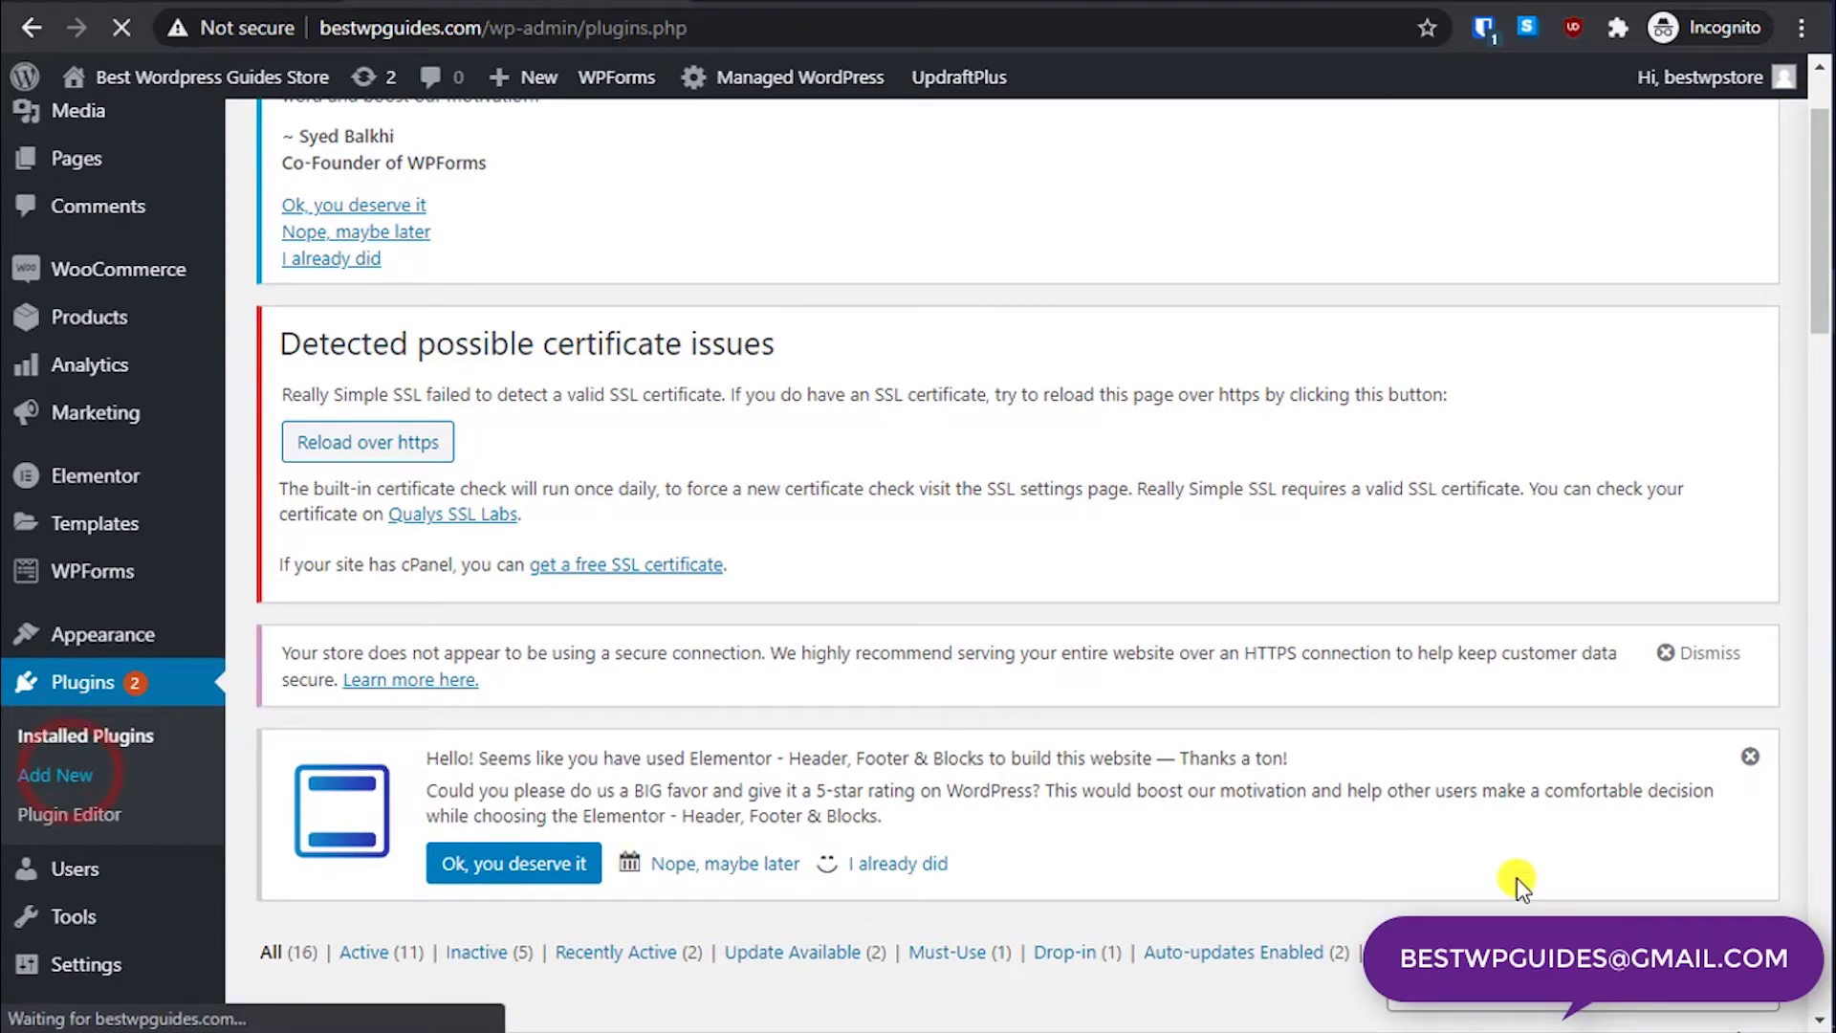
pyautogui.scroll(-4, 1218, 778)
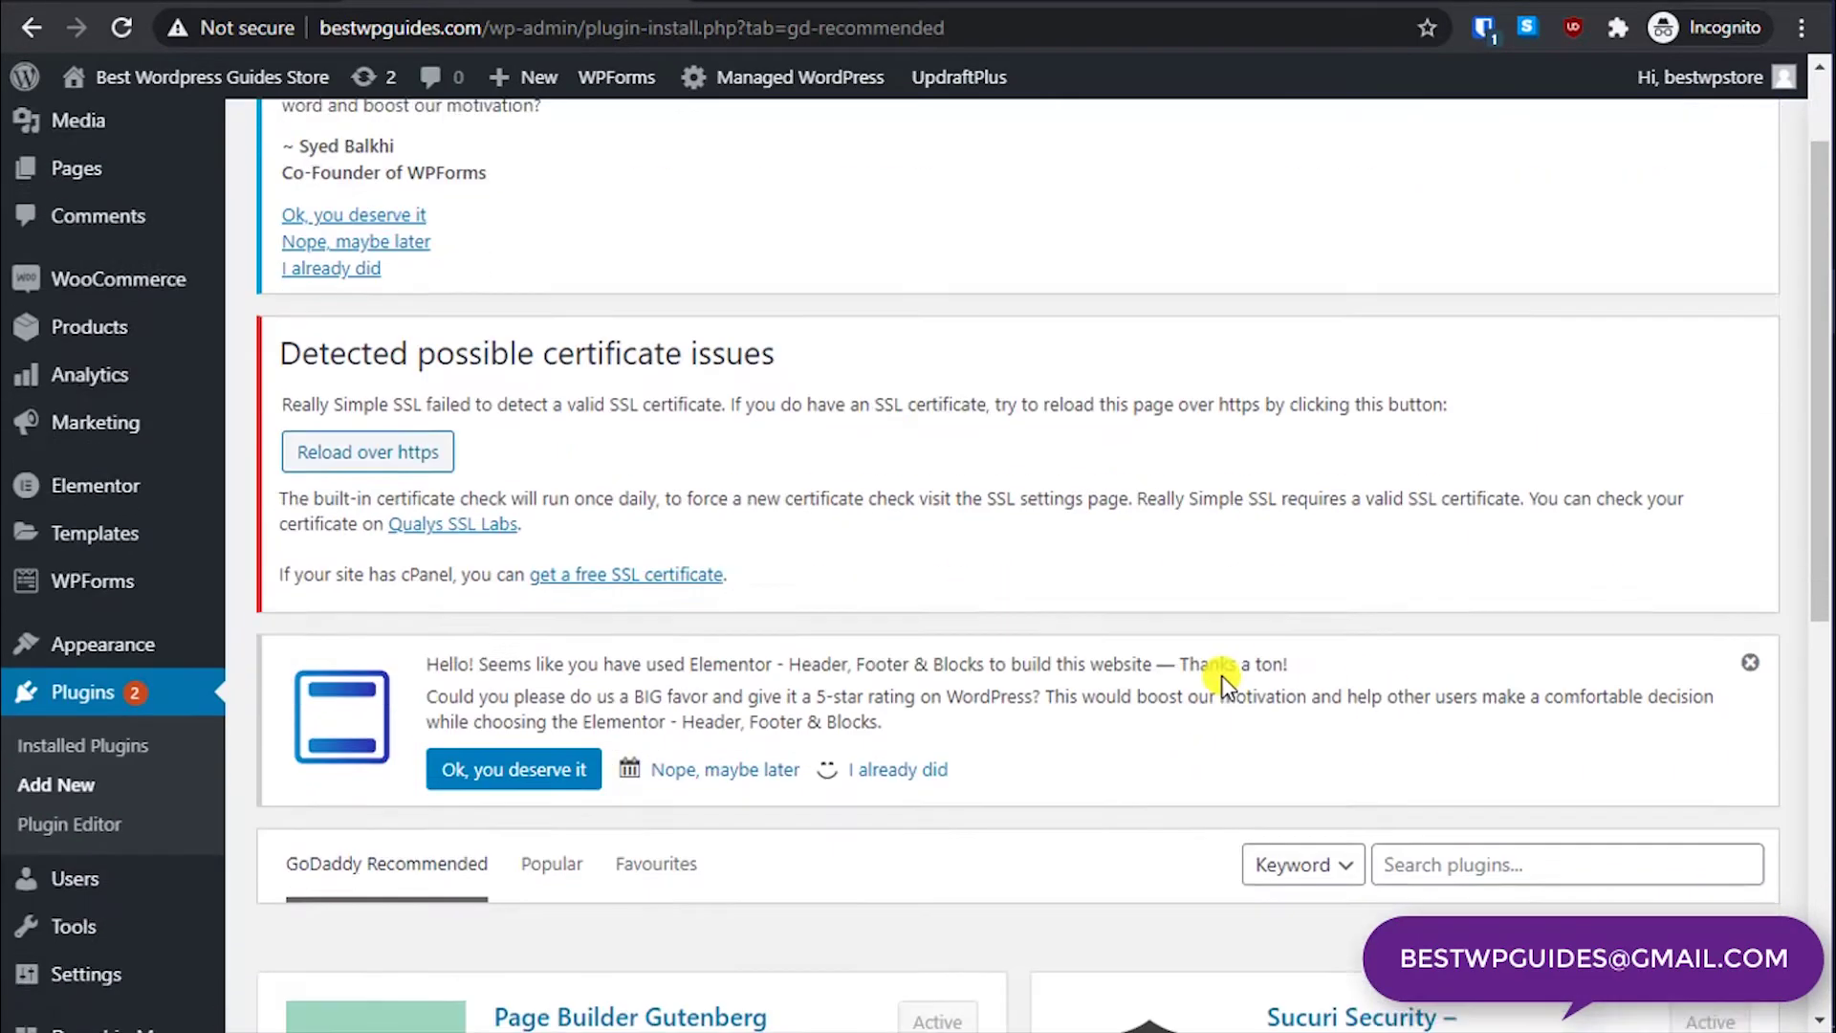
pyautogui.scroll(-1, 1230, 683)
pyautogui.click(1449, 574)
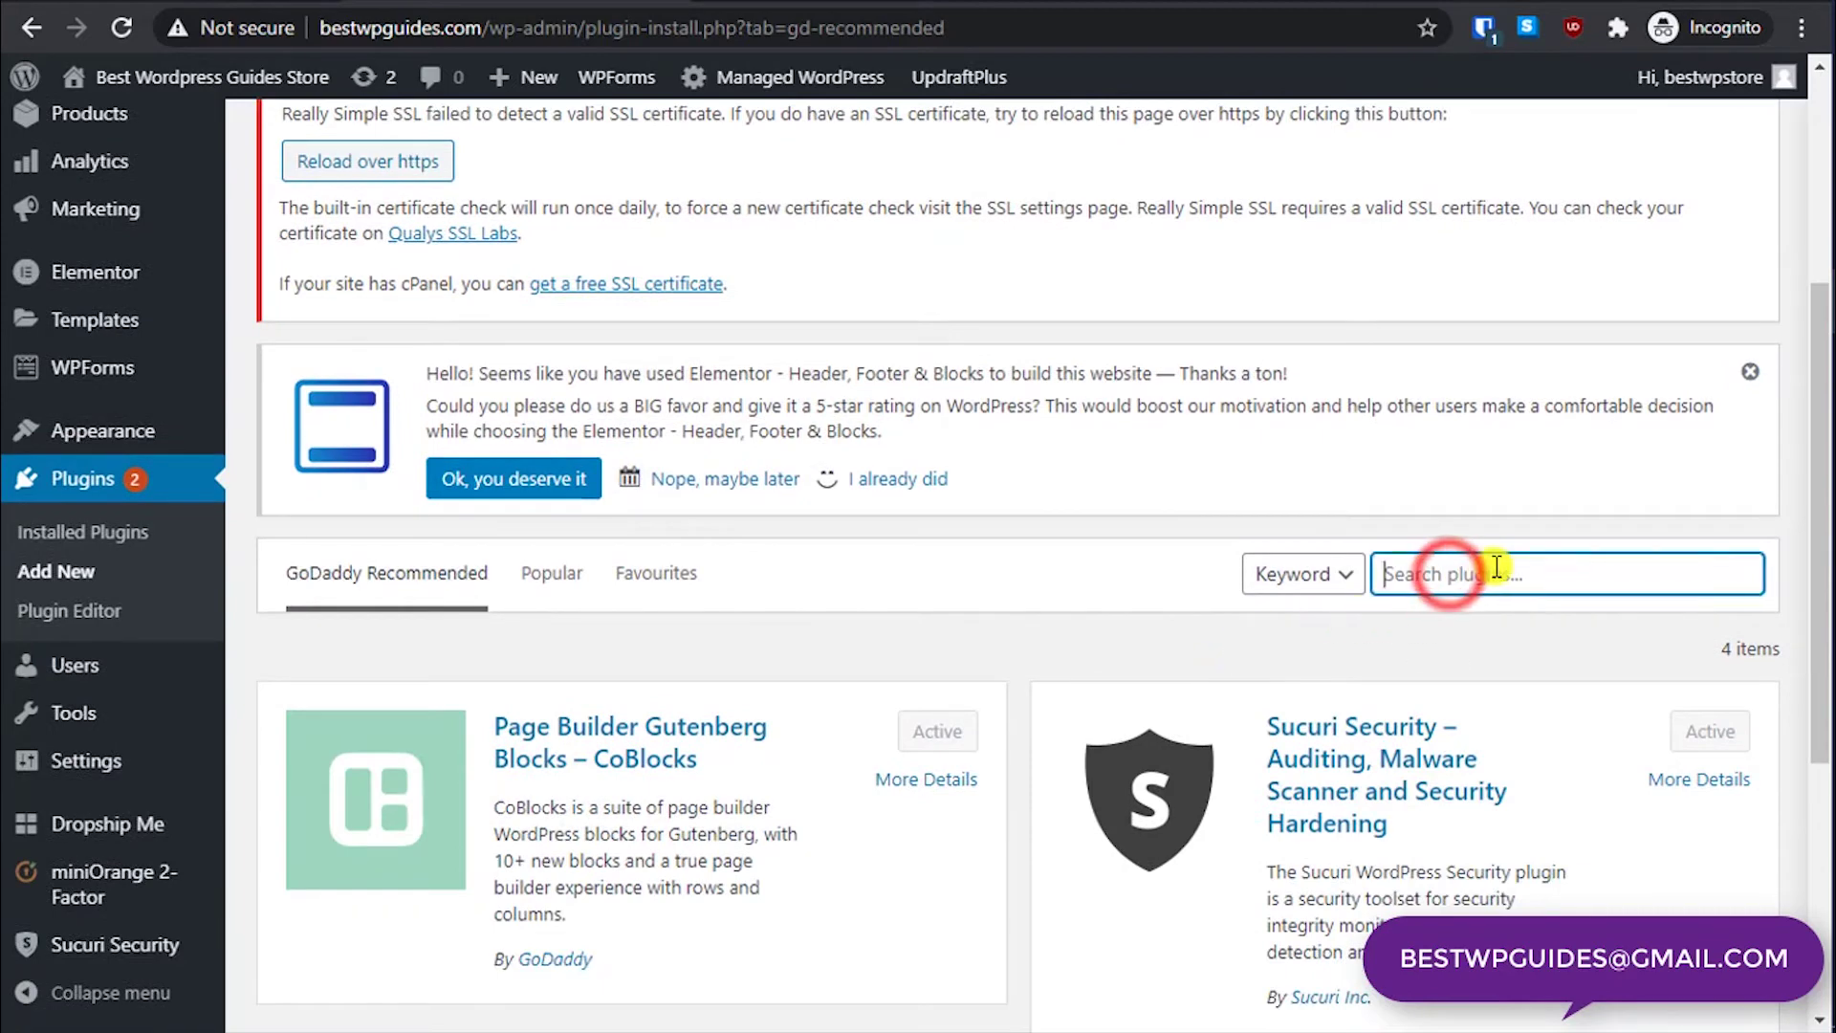
pyautogui.write('upf')
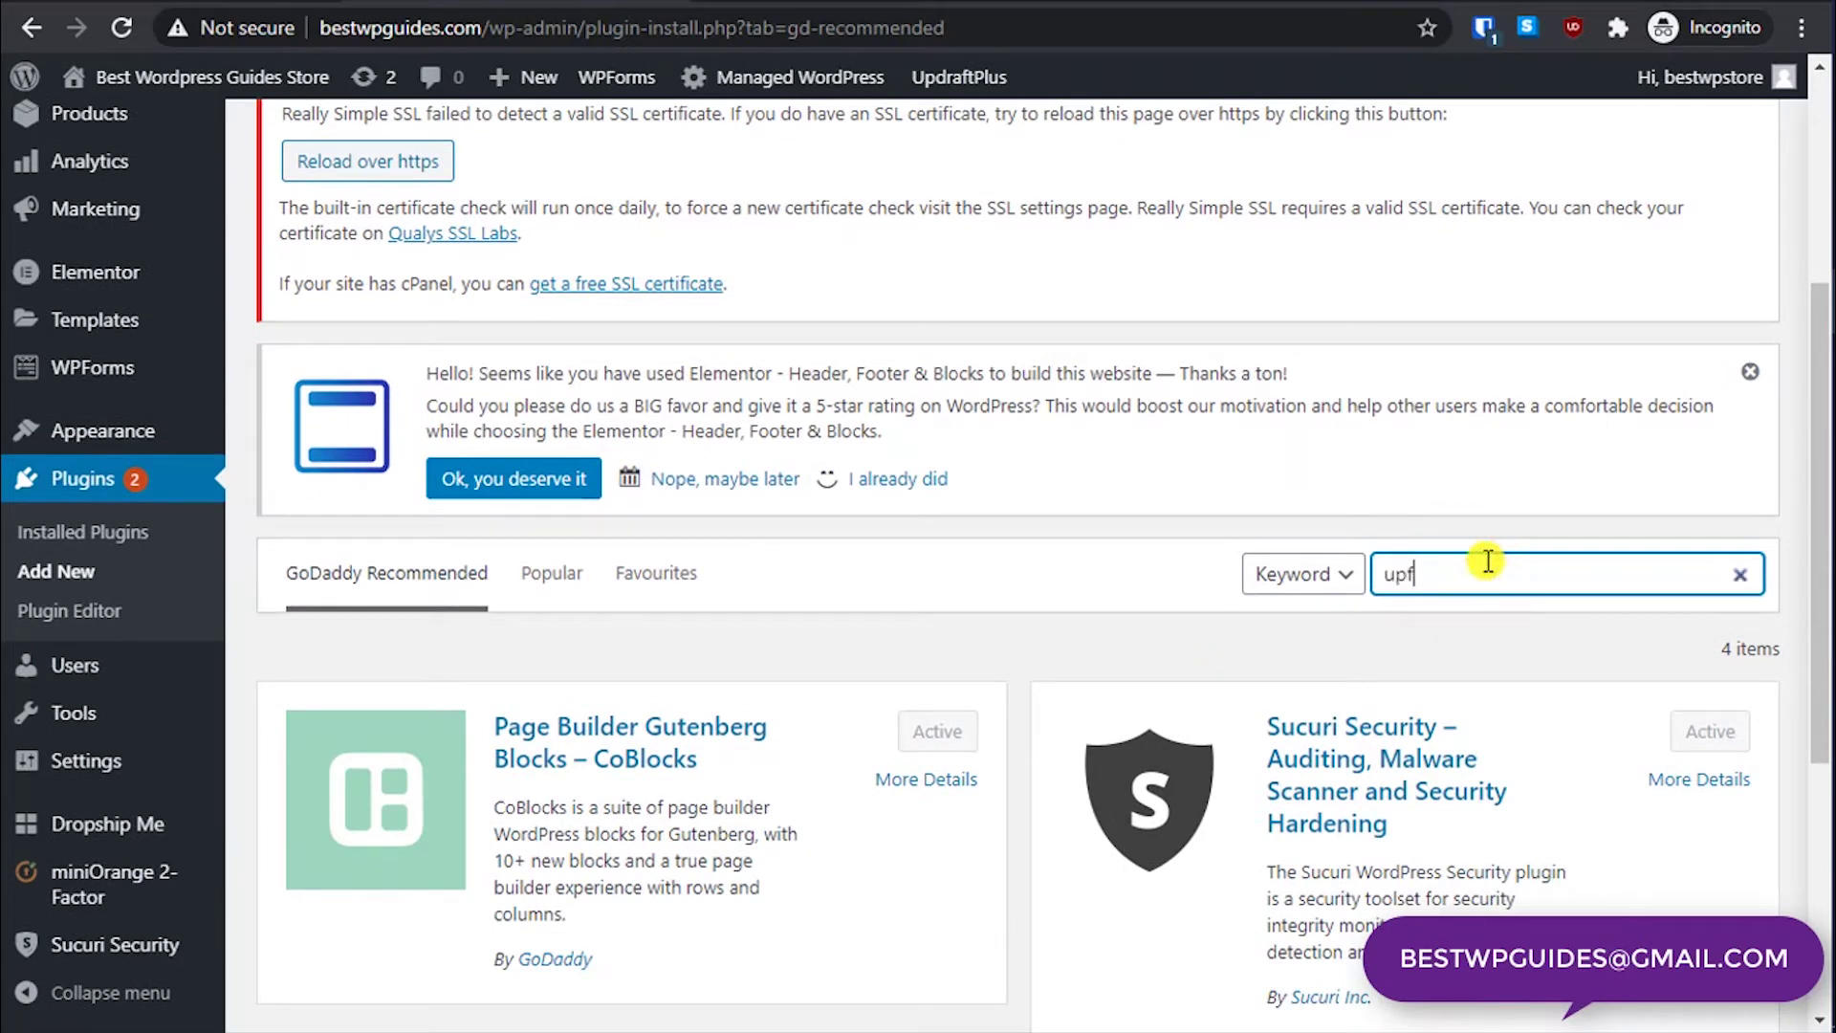
pyautogui.press('BackSpace')
pyautogui.write('draft')
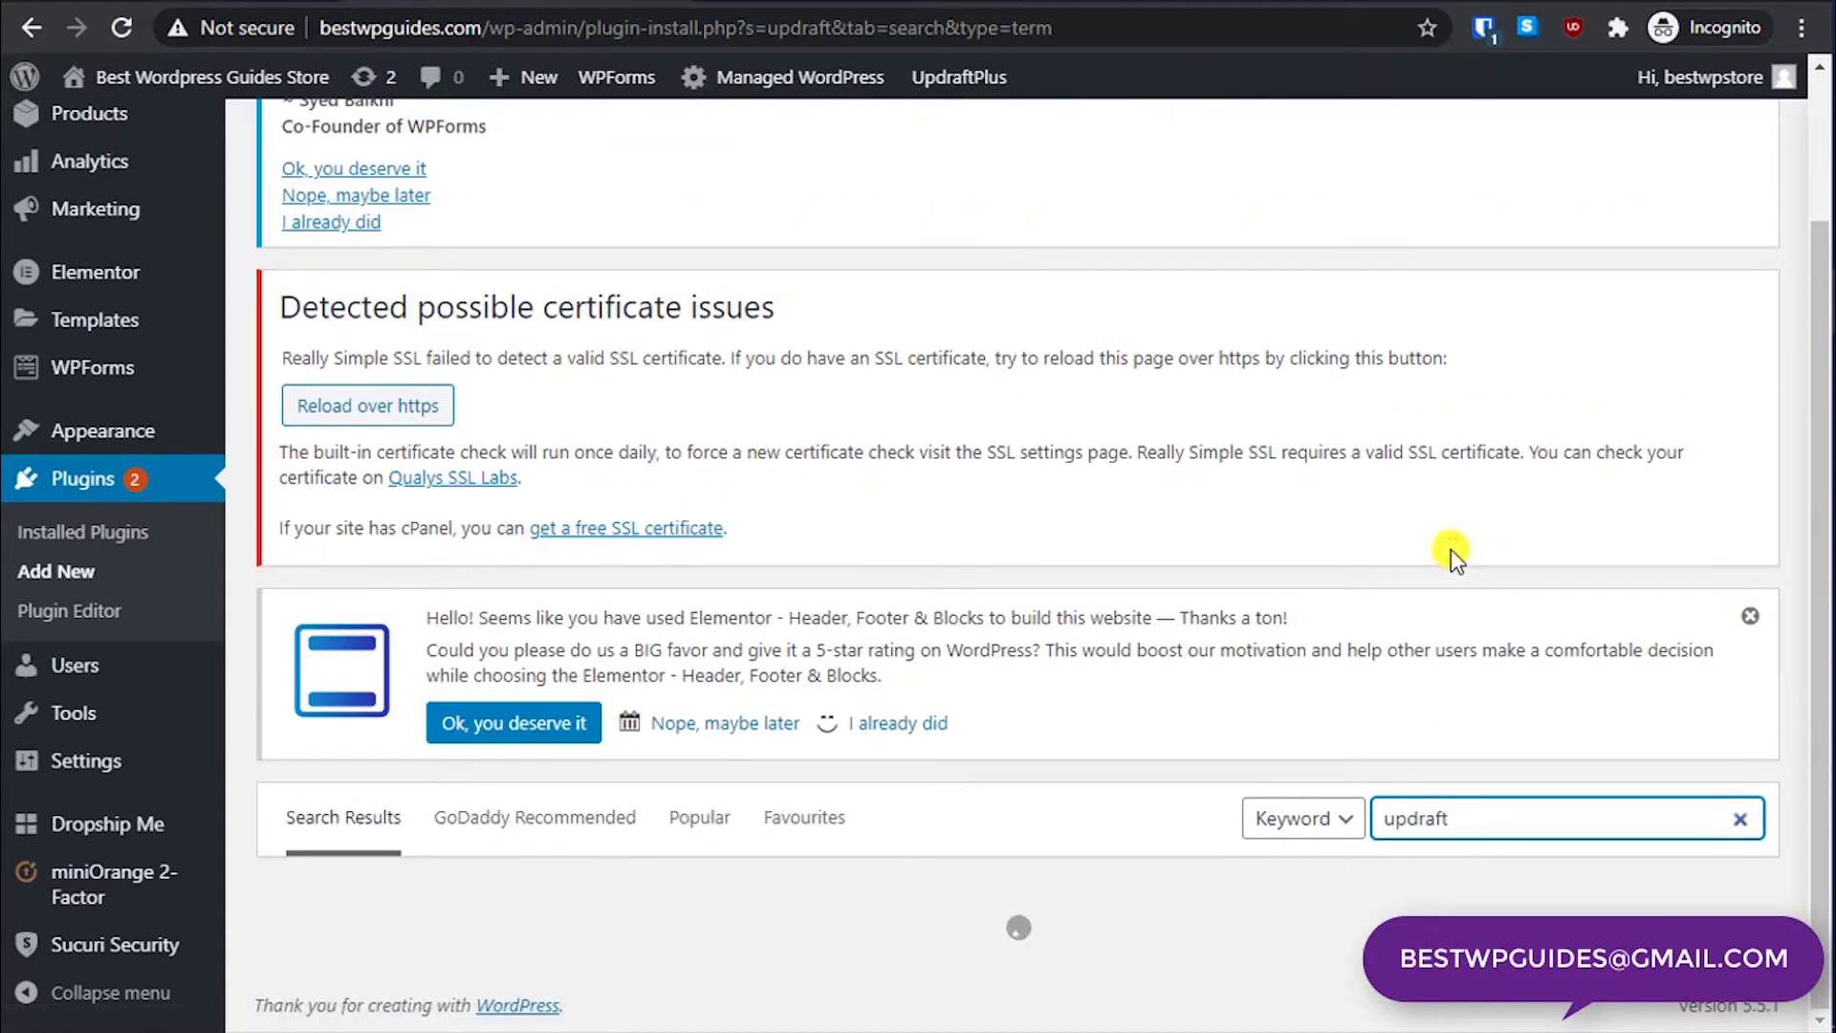
# Step: Install and activate the UpdraftPlus WordPress Backup Plugin
pyautogui.scroll(-5, 1077, 630)
pyautogui.scroll(-5, 1262, 966)
pyautogui.click(932, 593)
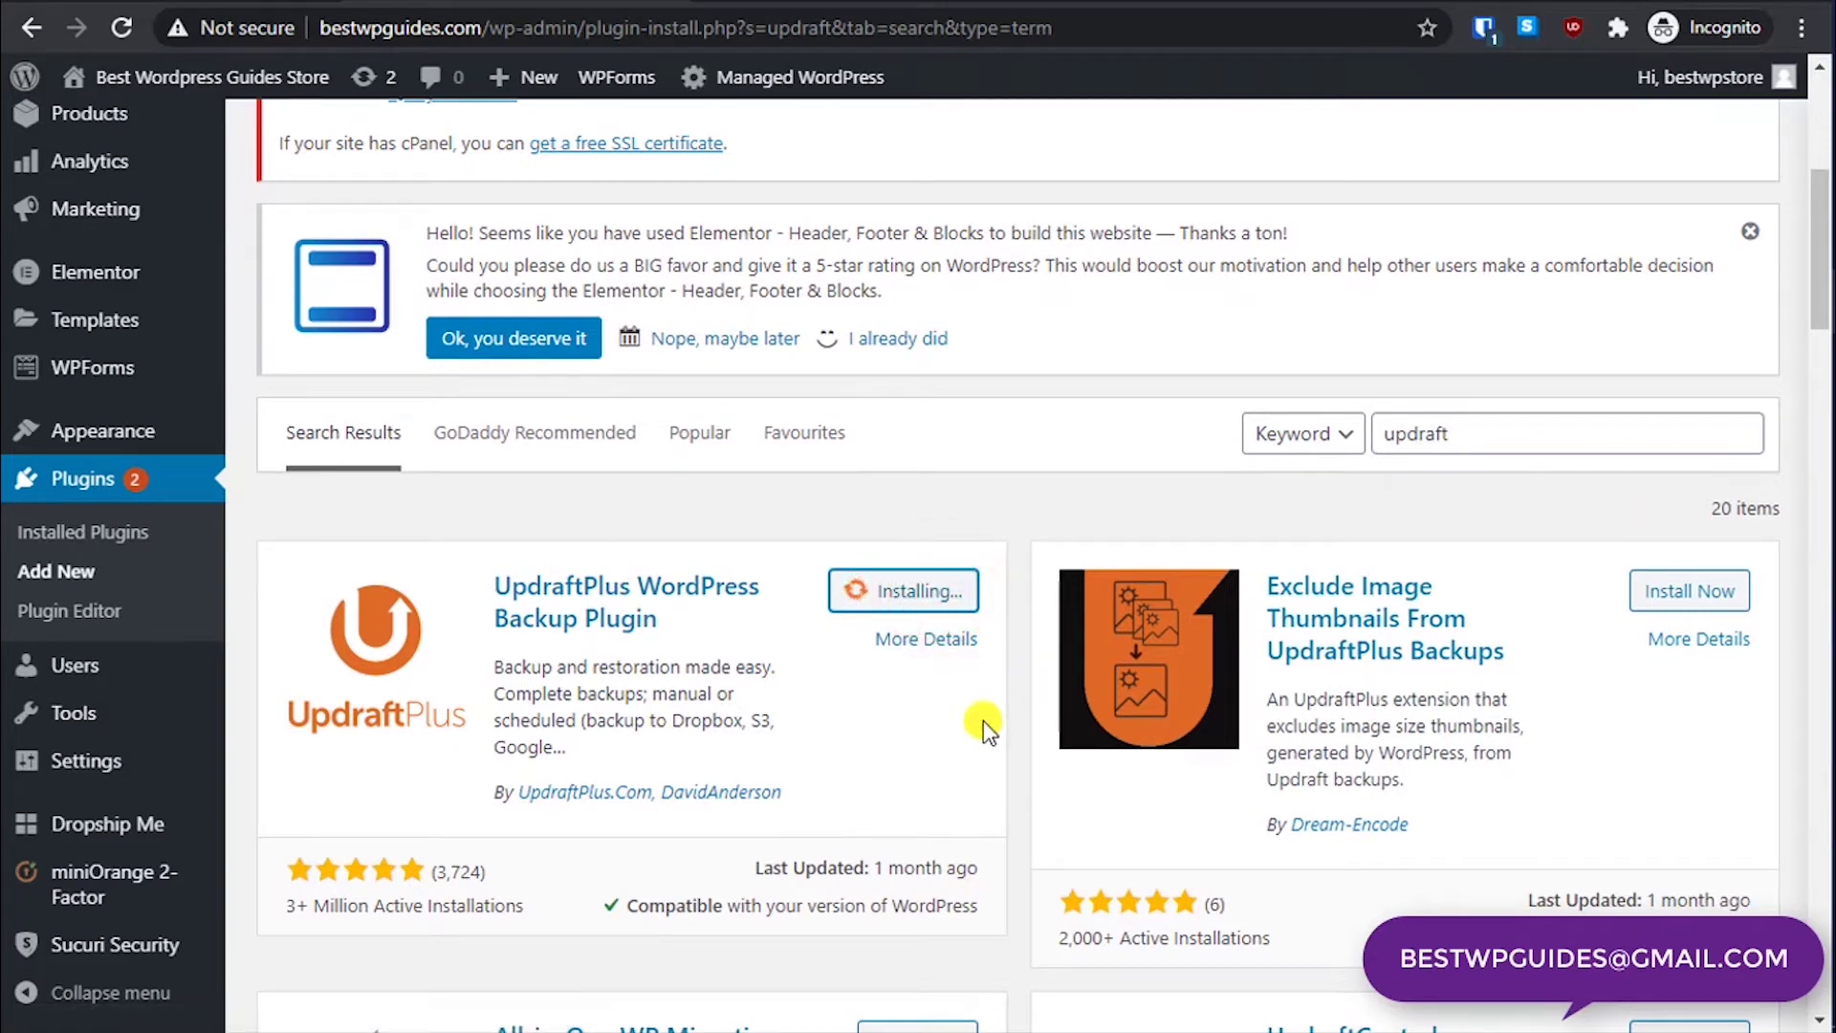
pyautogui.click(1038, 479)
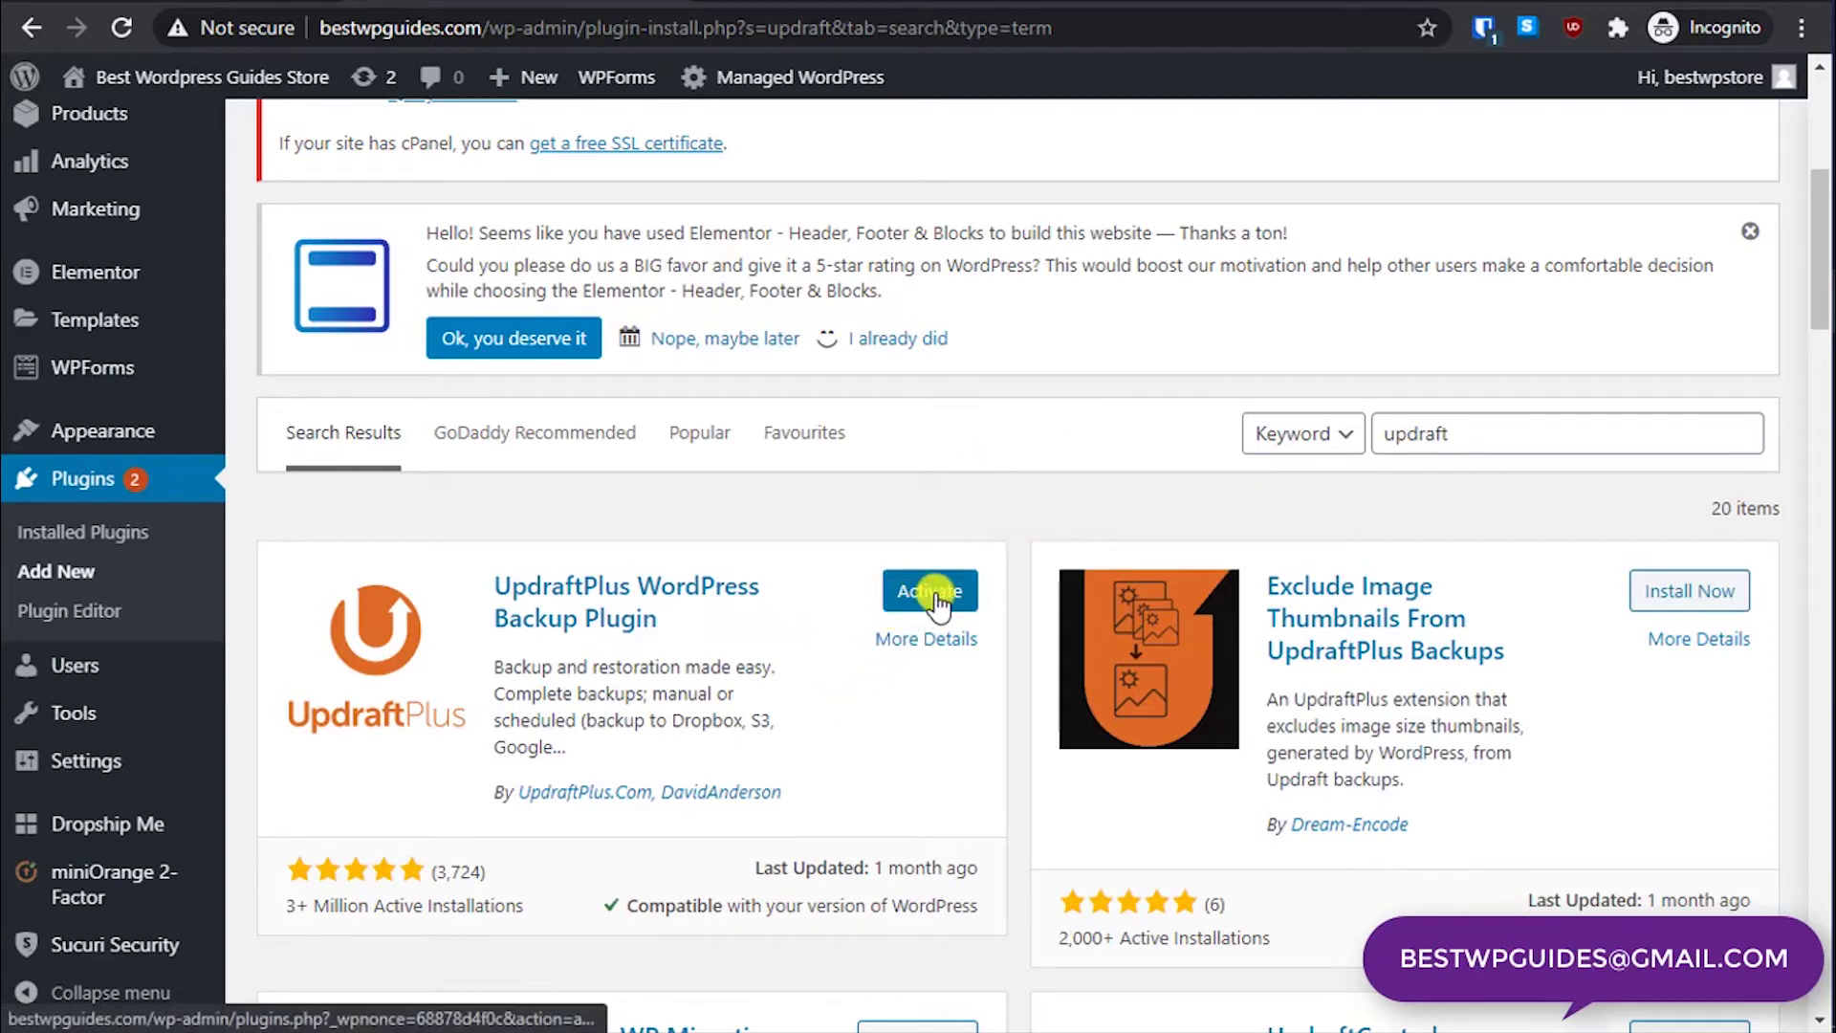
pyautogui.click(936, 595)
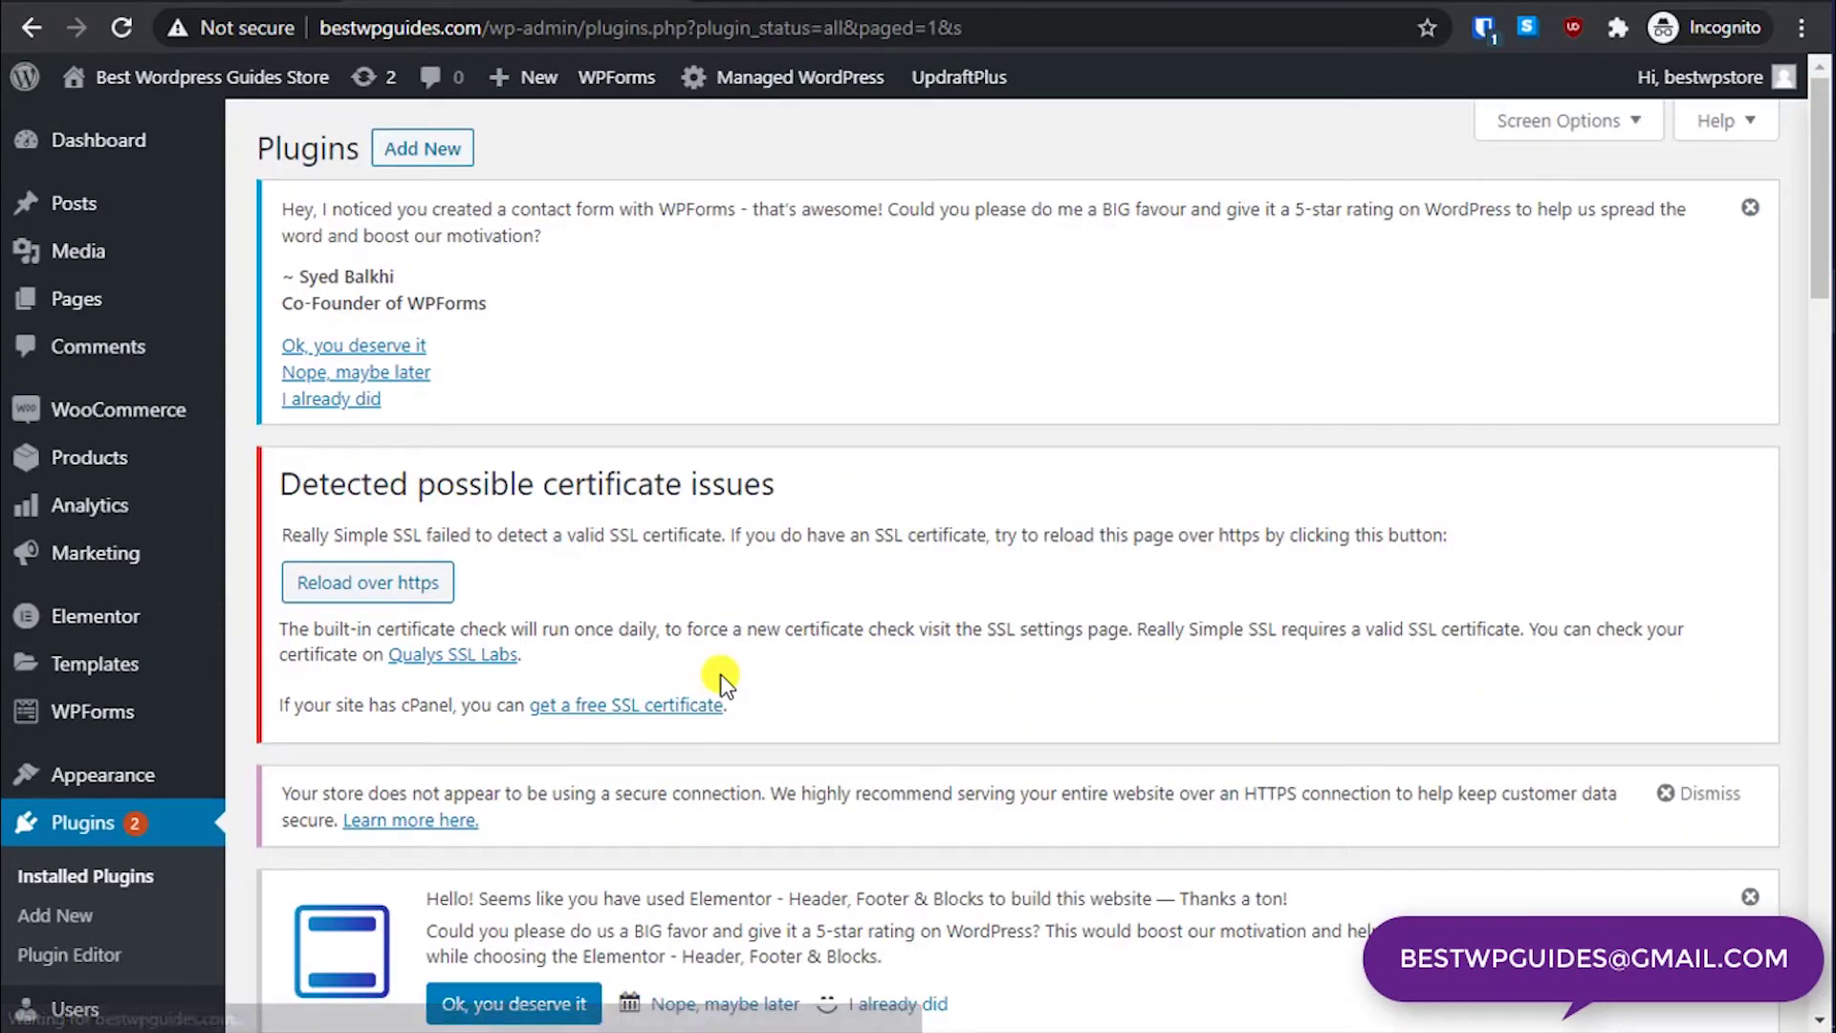
pyautogui.scroll(-9, 801, 691)
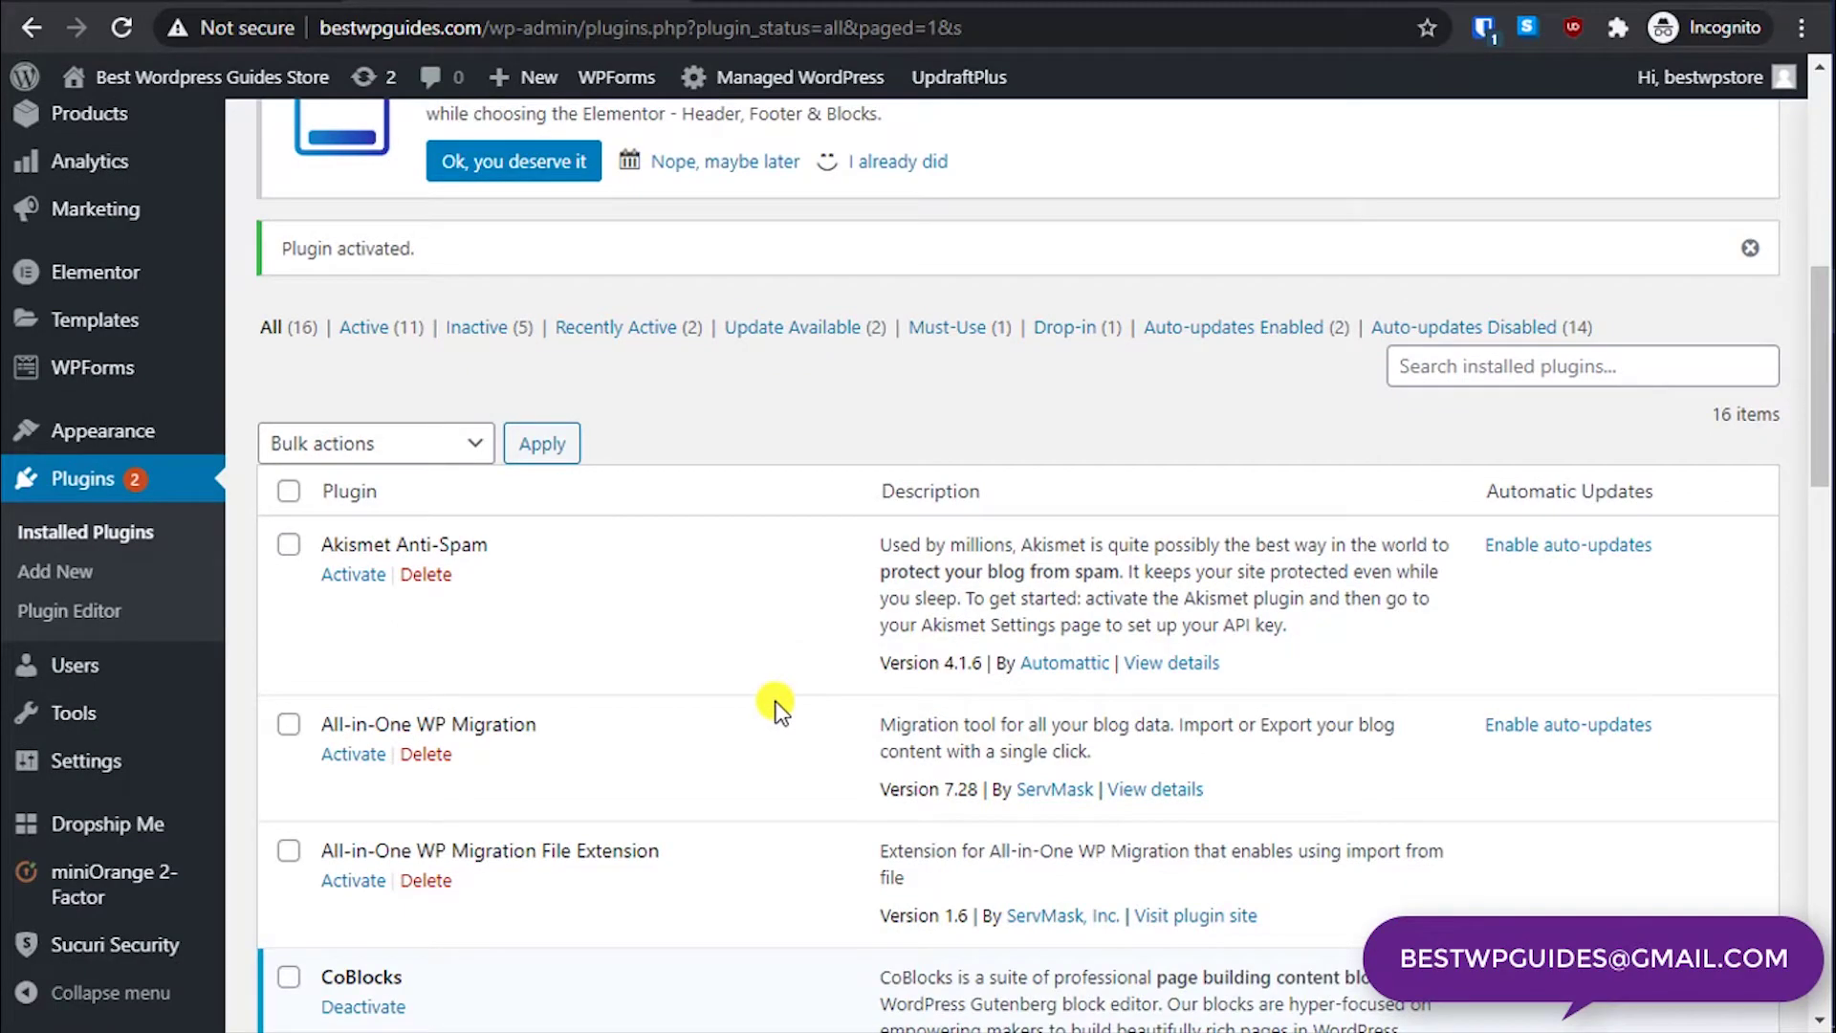
pyautogui.scroll(-2, 775, 706)
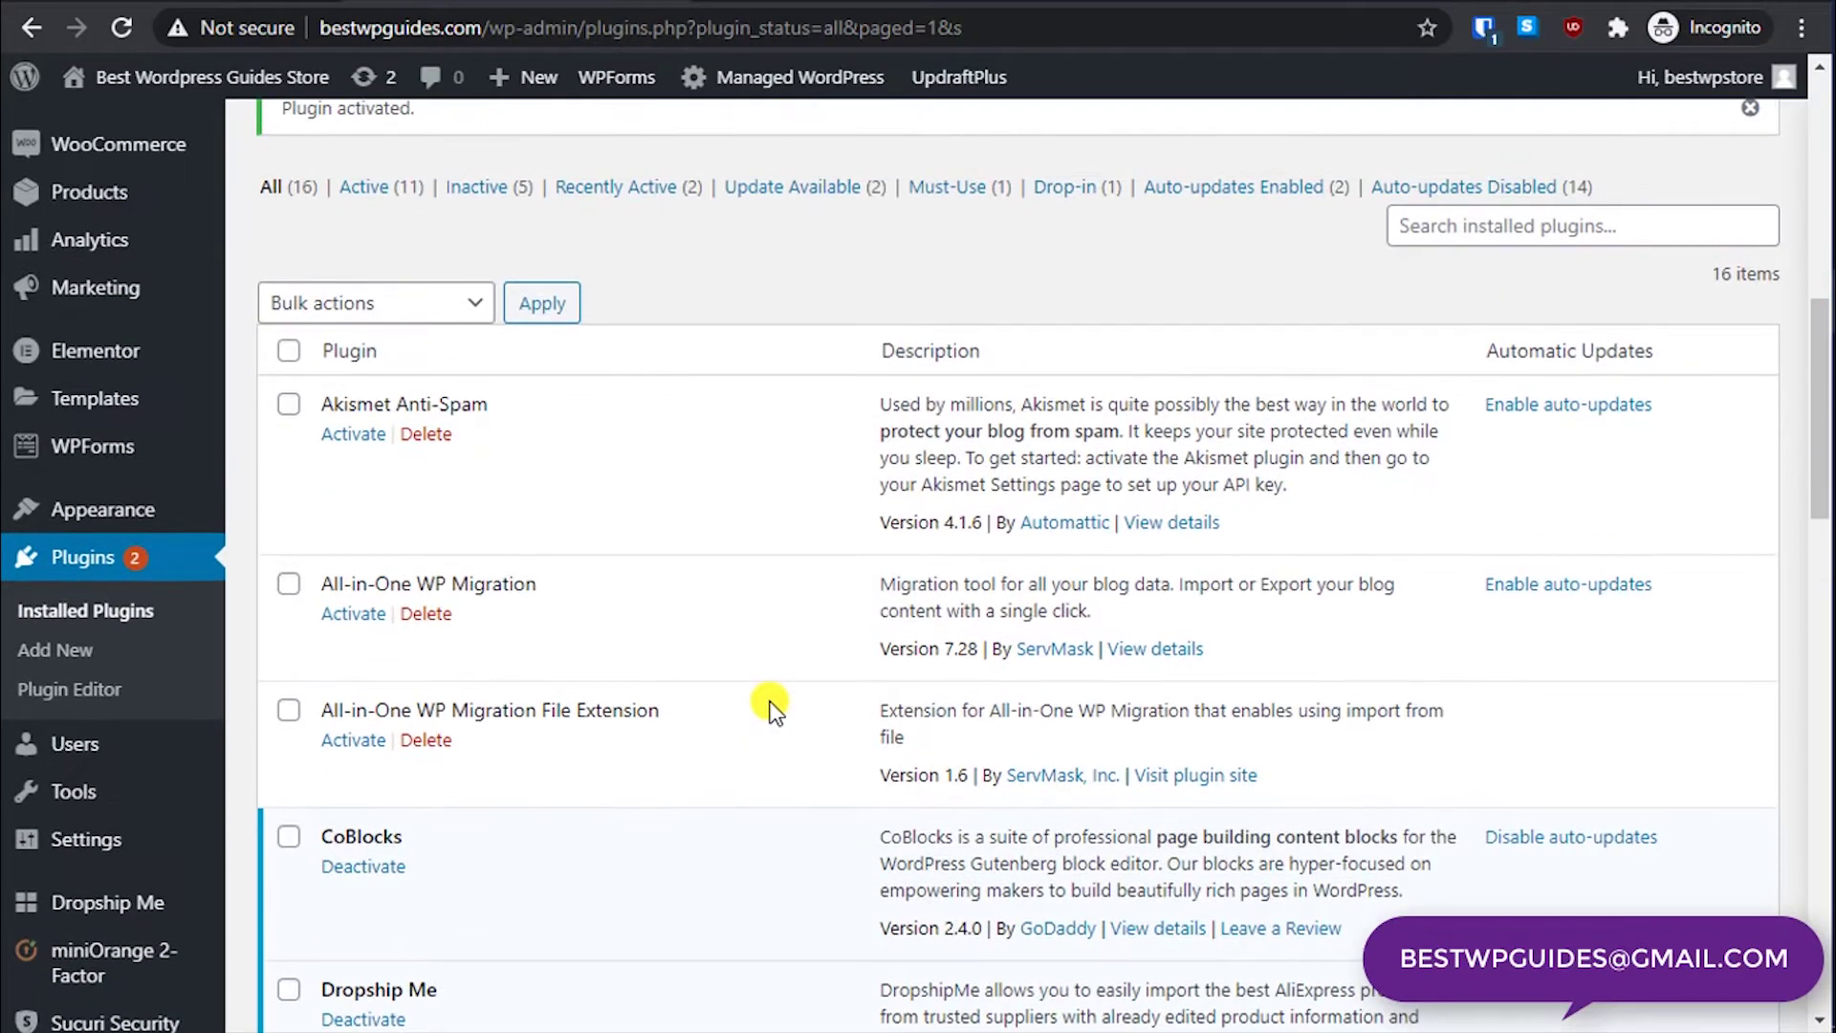
pyautogui.scroll(-6, 767, 706)
pyautogui.scroll(-12, 767, 704)
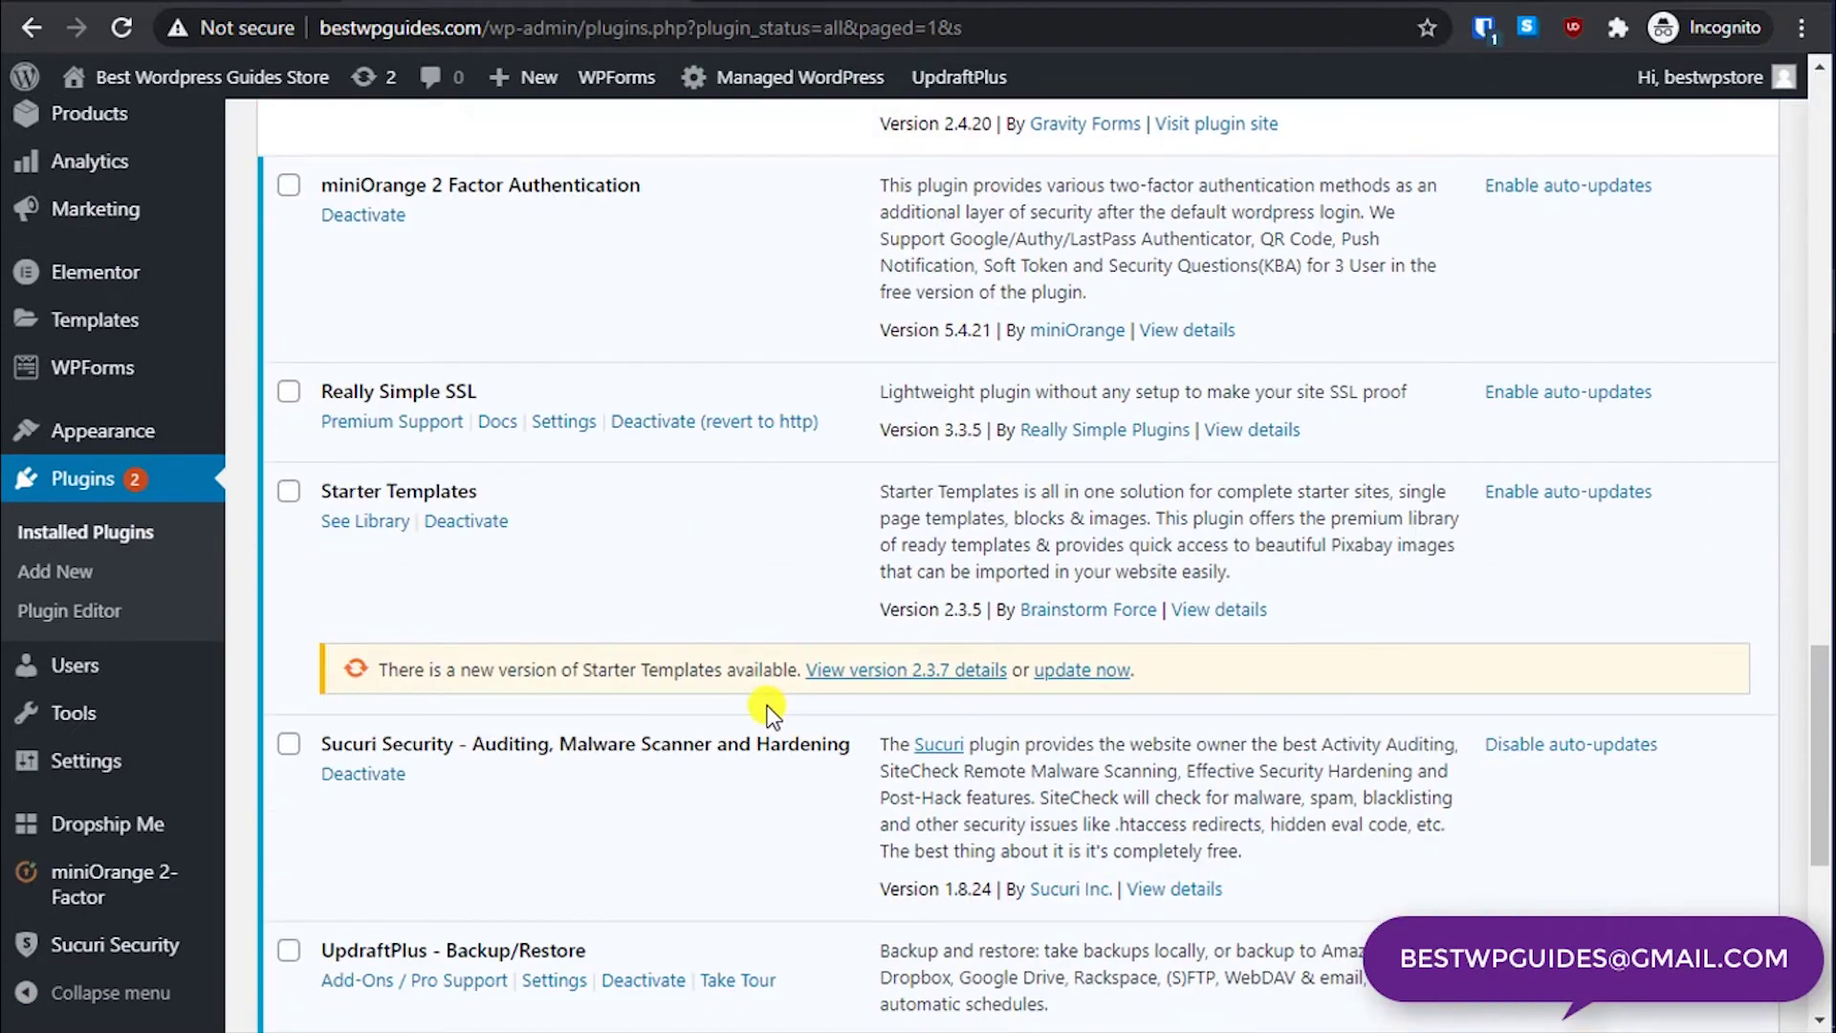
pyautogui.scroll(-3, 767, 704)
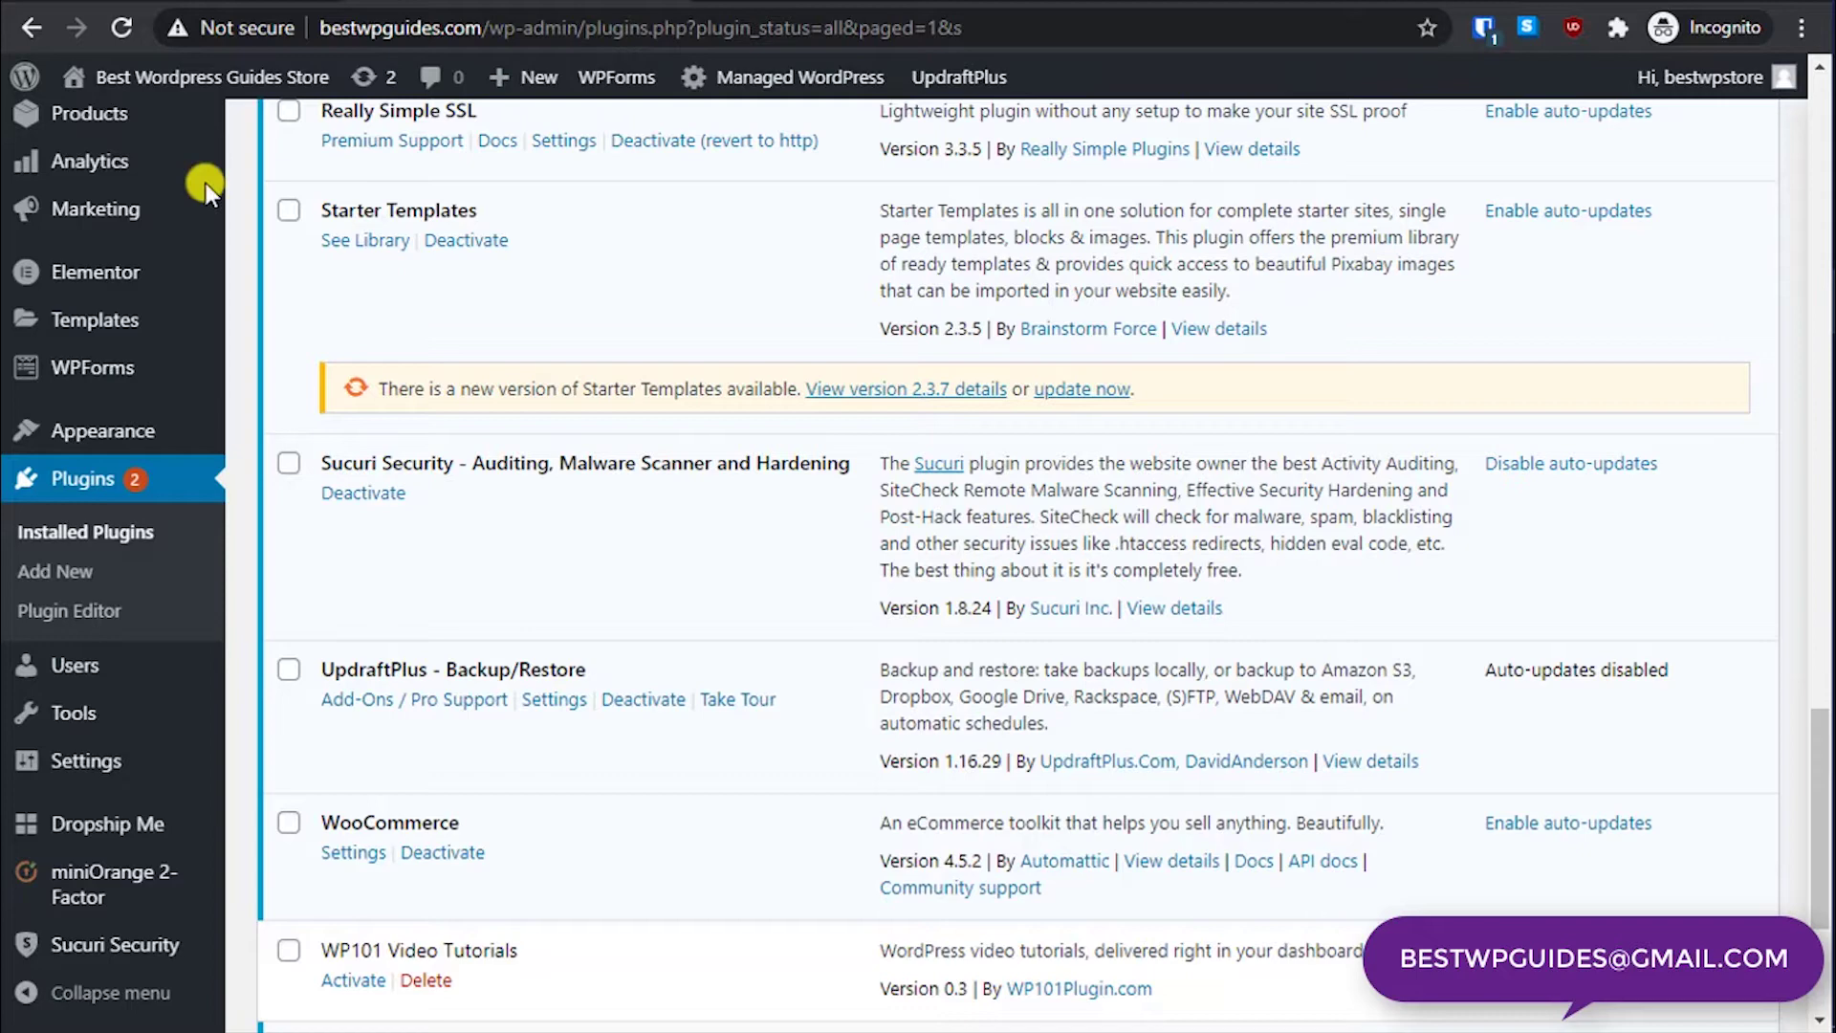
pyautogui.moveTo(52, 770)
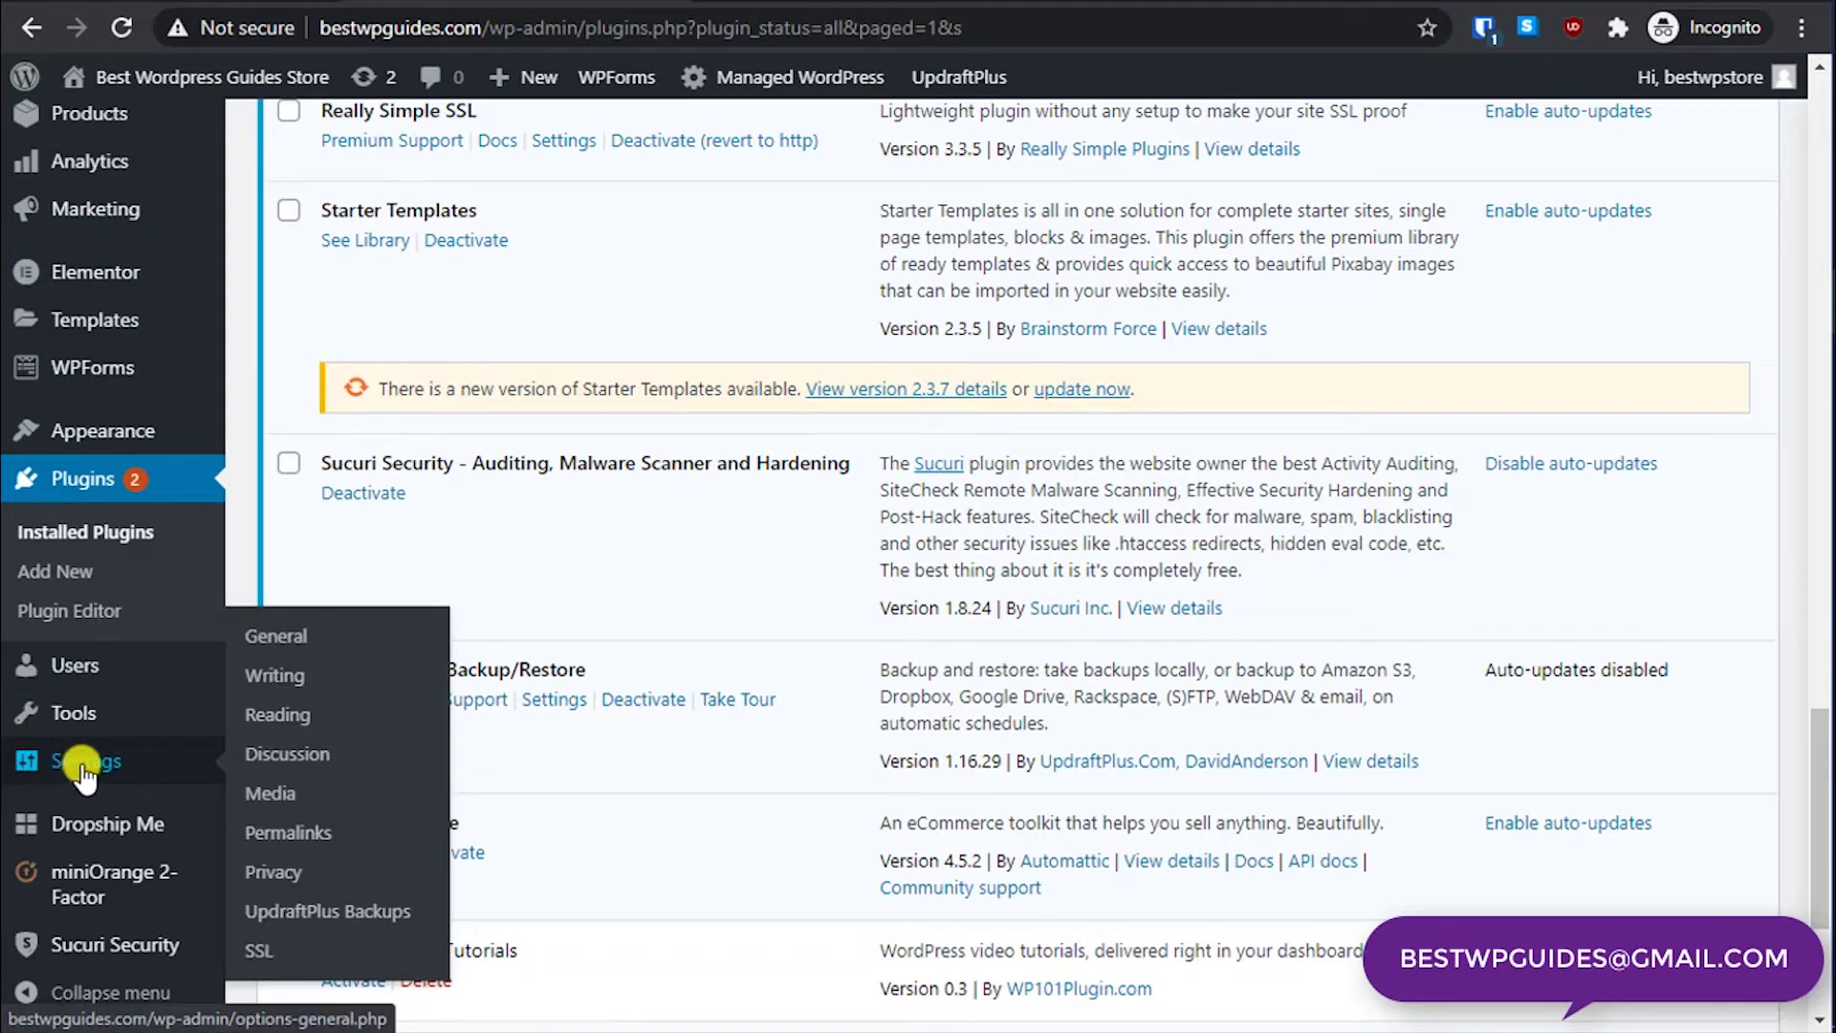
# Step: From Settings > UpdraftPlus Backups, start a Backup Now including database and files
pyautogui.click(350, 911)
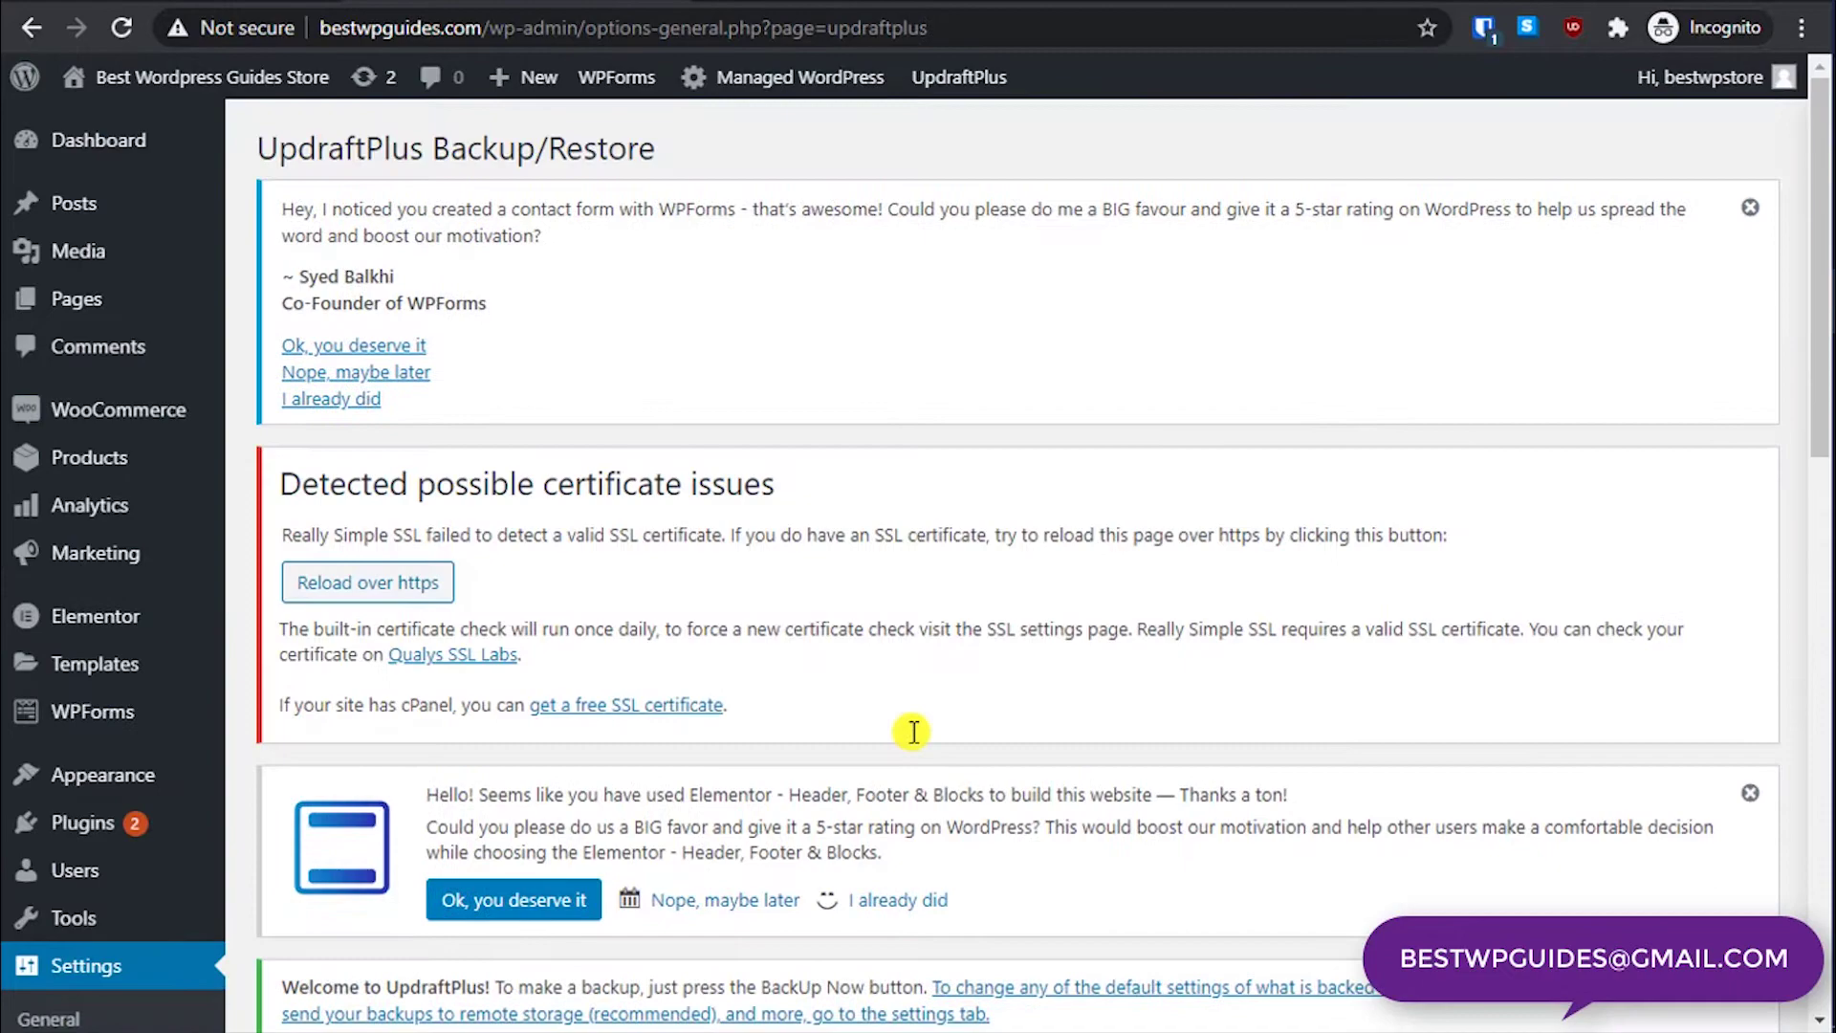
pyautogui.scroll(-10, 910, 731)
pyautogui.scroll(-2, 911, 731)
pyautogui.scroll(1, 919, 717)
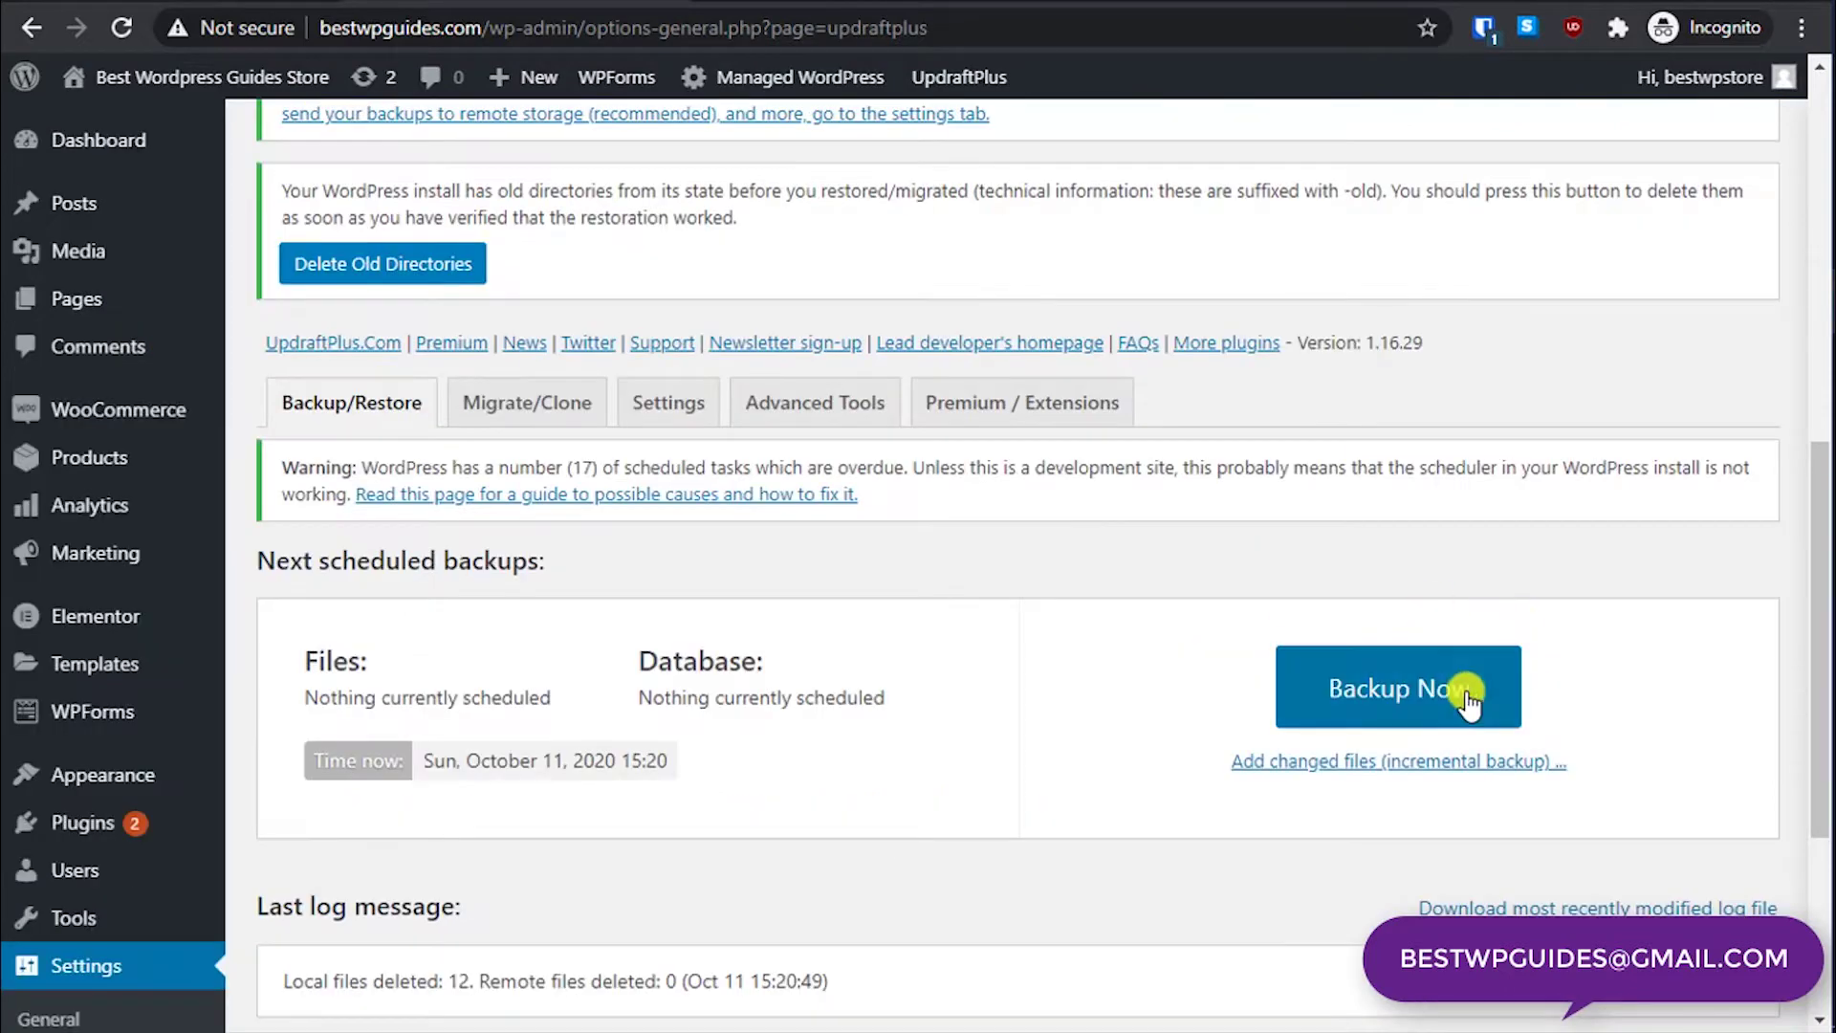
pyautogui.click(1519, 681)
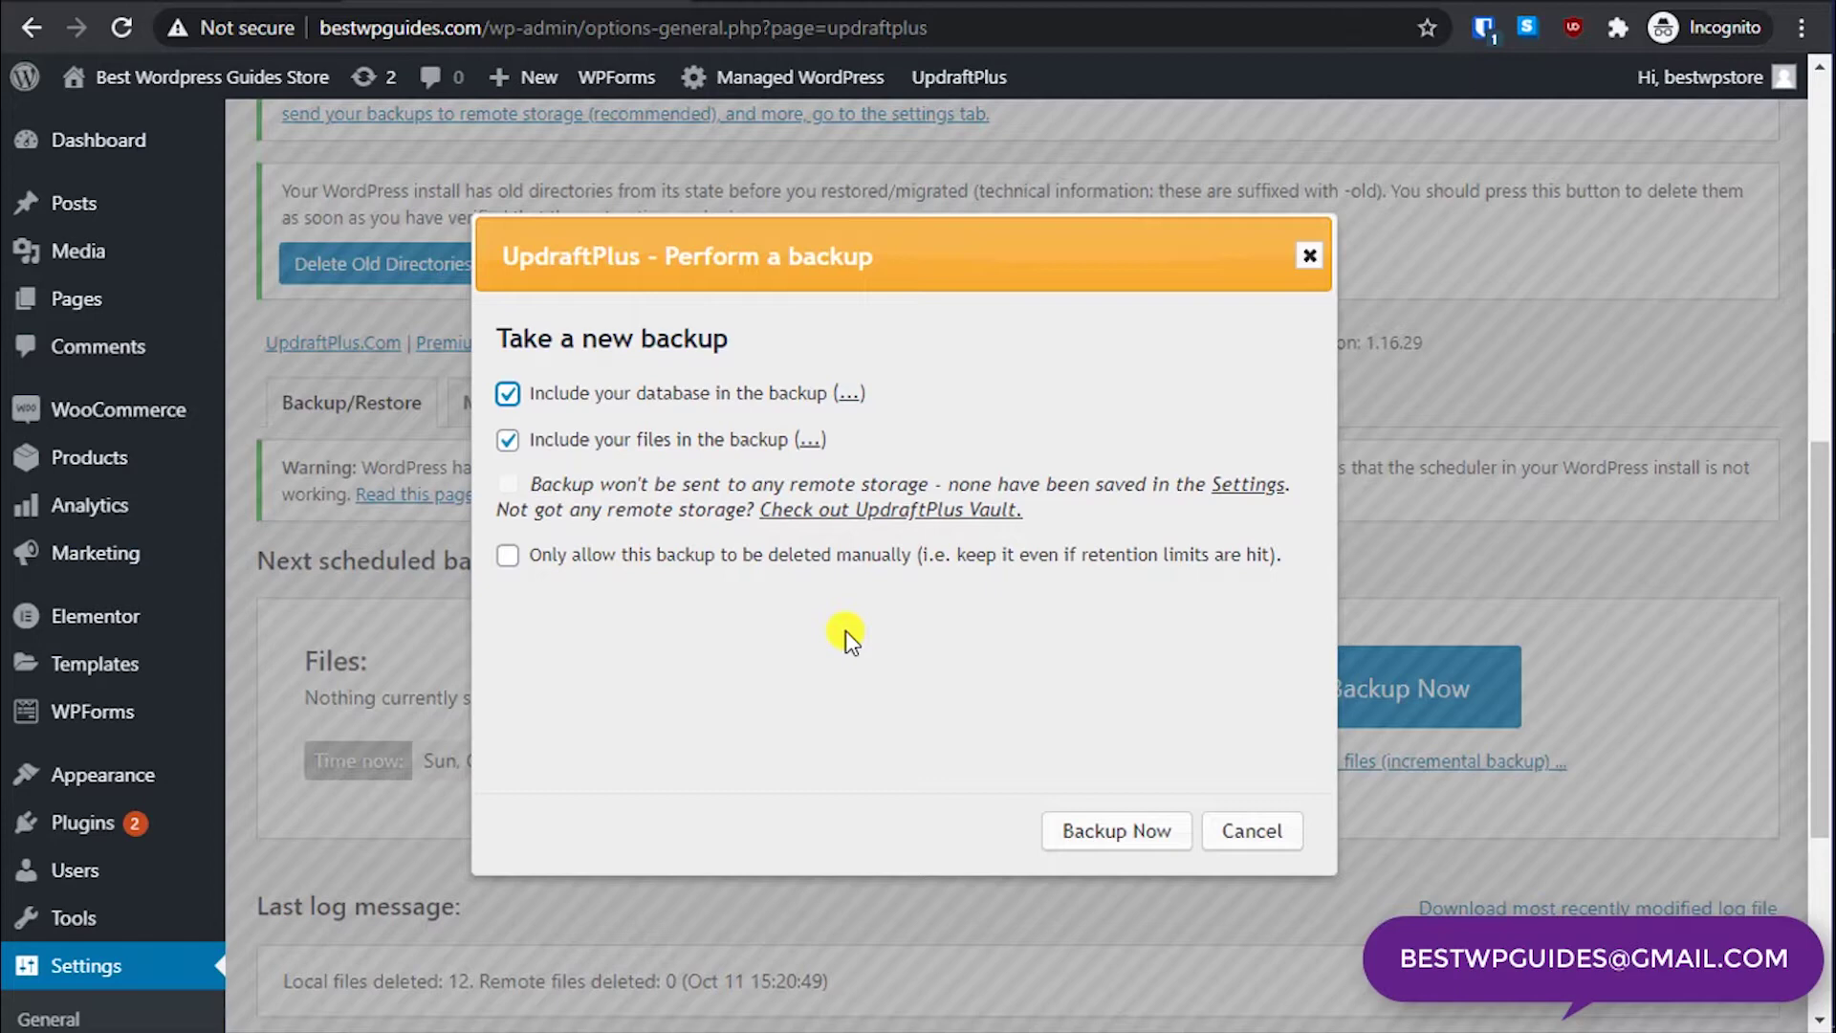
# Step: Run the backup with 'Only allow this backup to be deleted manually' ticked
pyautogui.click(728, 554)
pyautogui.click(1109, 833)
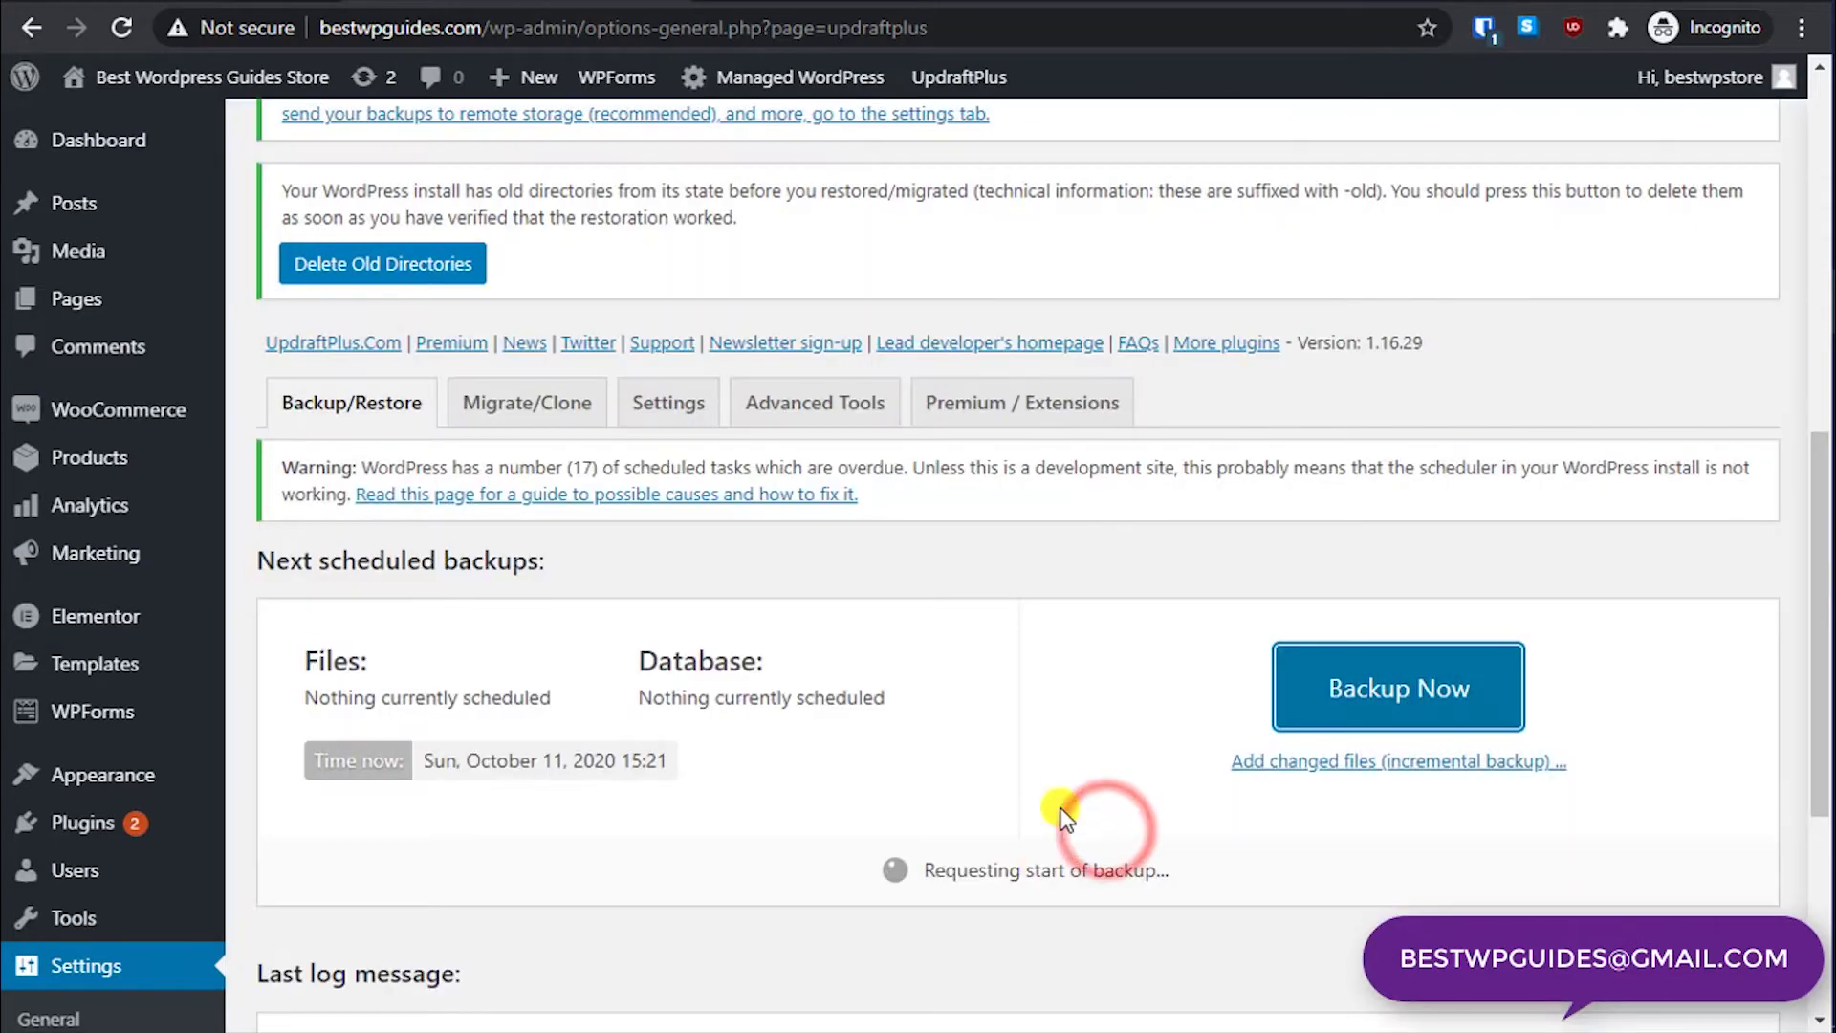
pyautogui.scroll(-1, 1090, 746)
pyautogui.scroll(-4, 1083, 737)
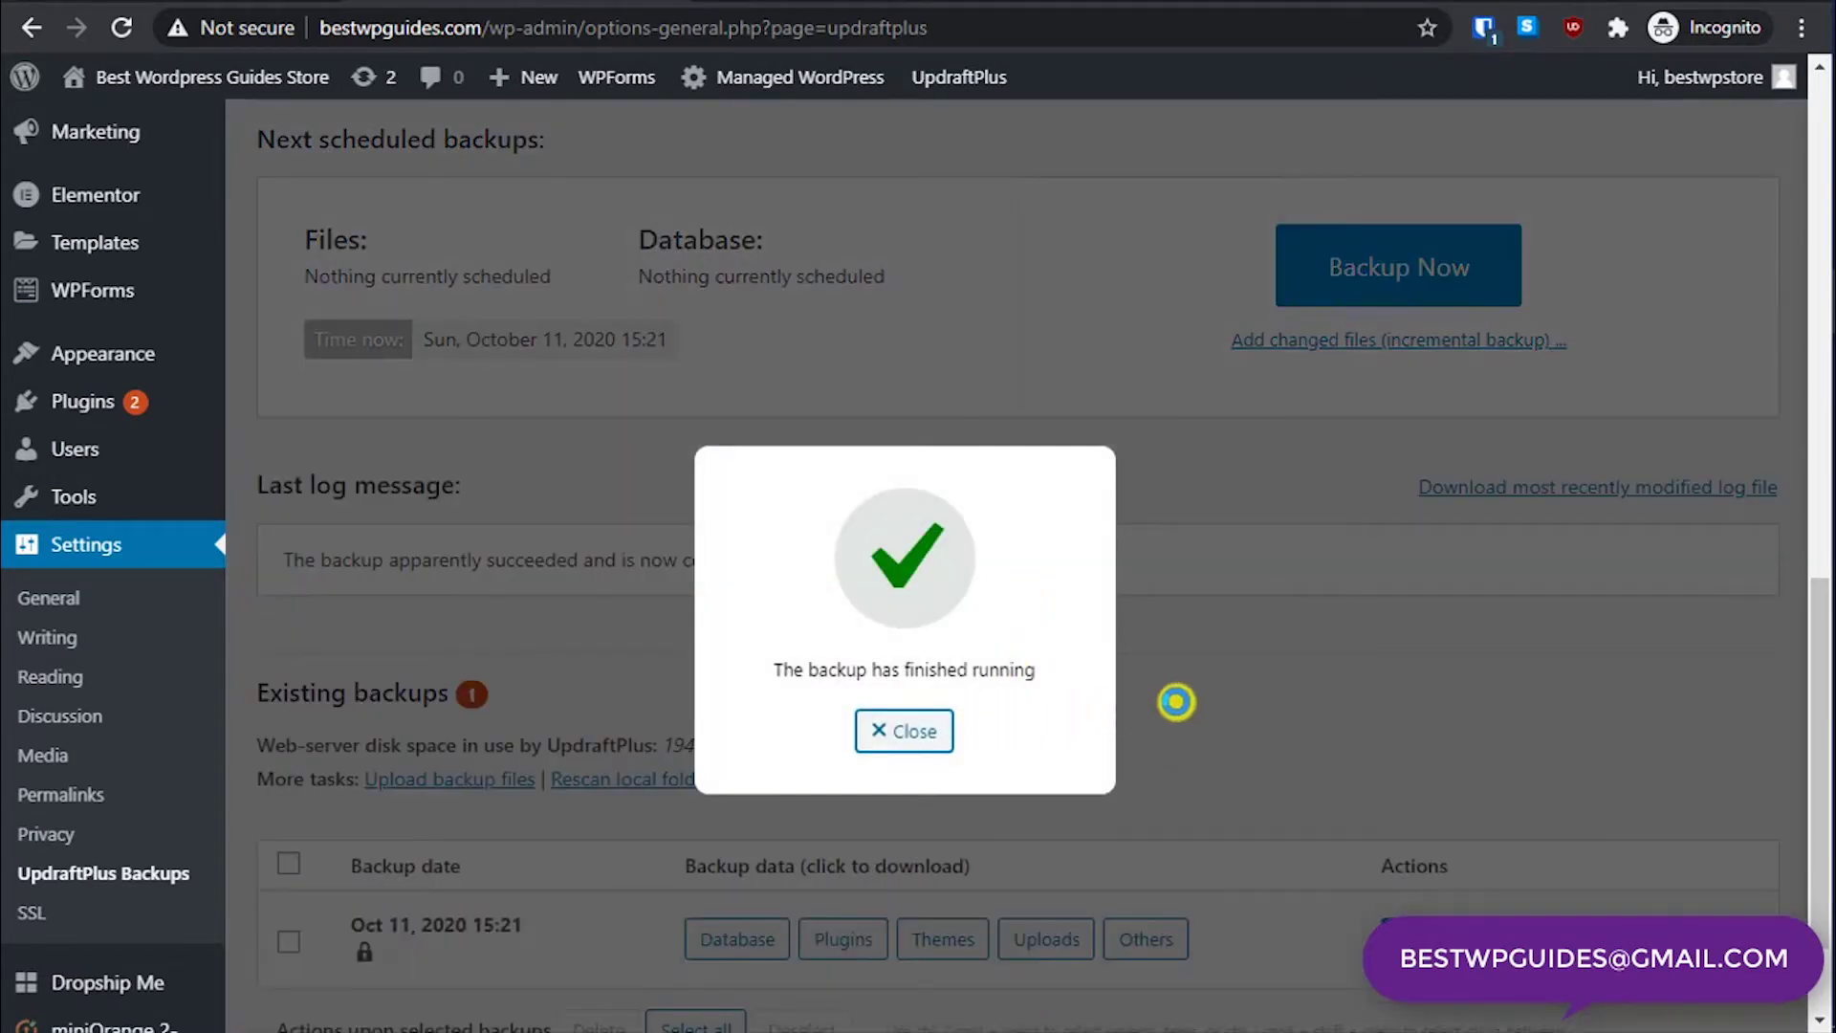
pyautogui.scroll(-1, 1176, 702)
pyautogui.scroll(-2, 1177, 702)
# Step: Prepare the Oct 11, 2020 backup's database file and download it to the computer
pyautogui.click(1176, 702)
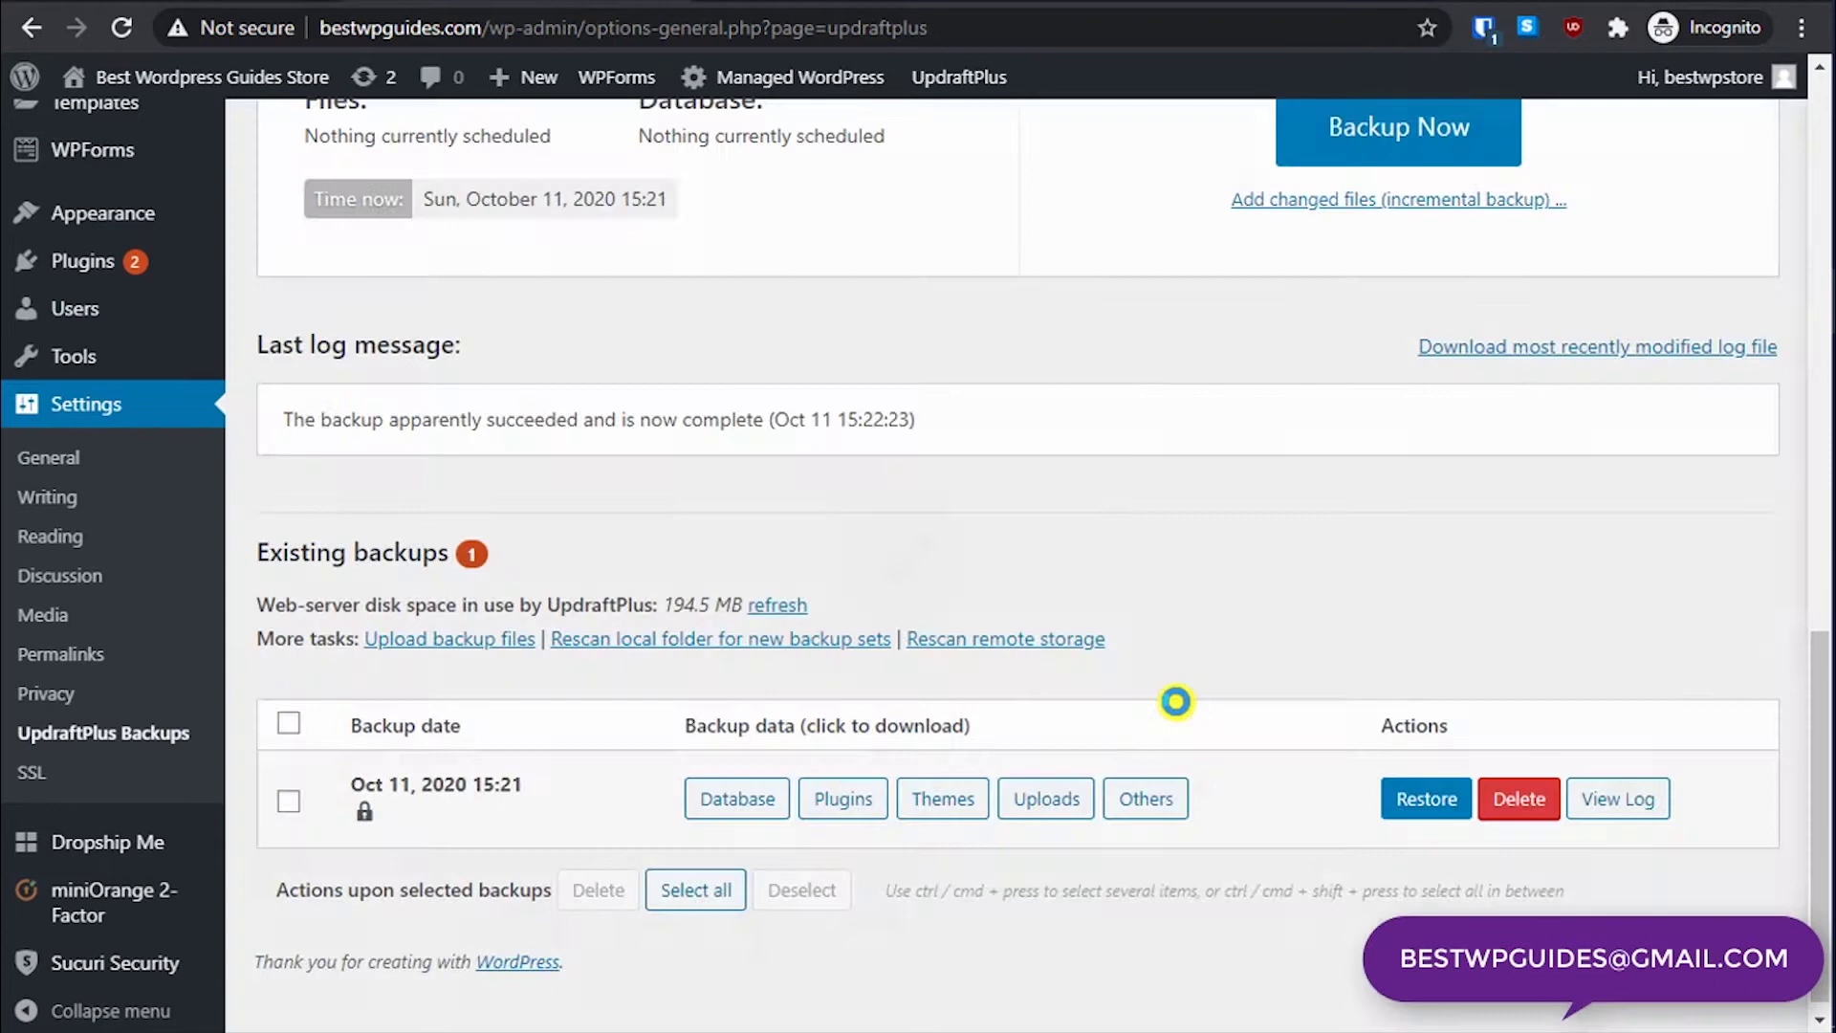
pyautogui.scroll(1, 1173, 702)
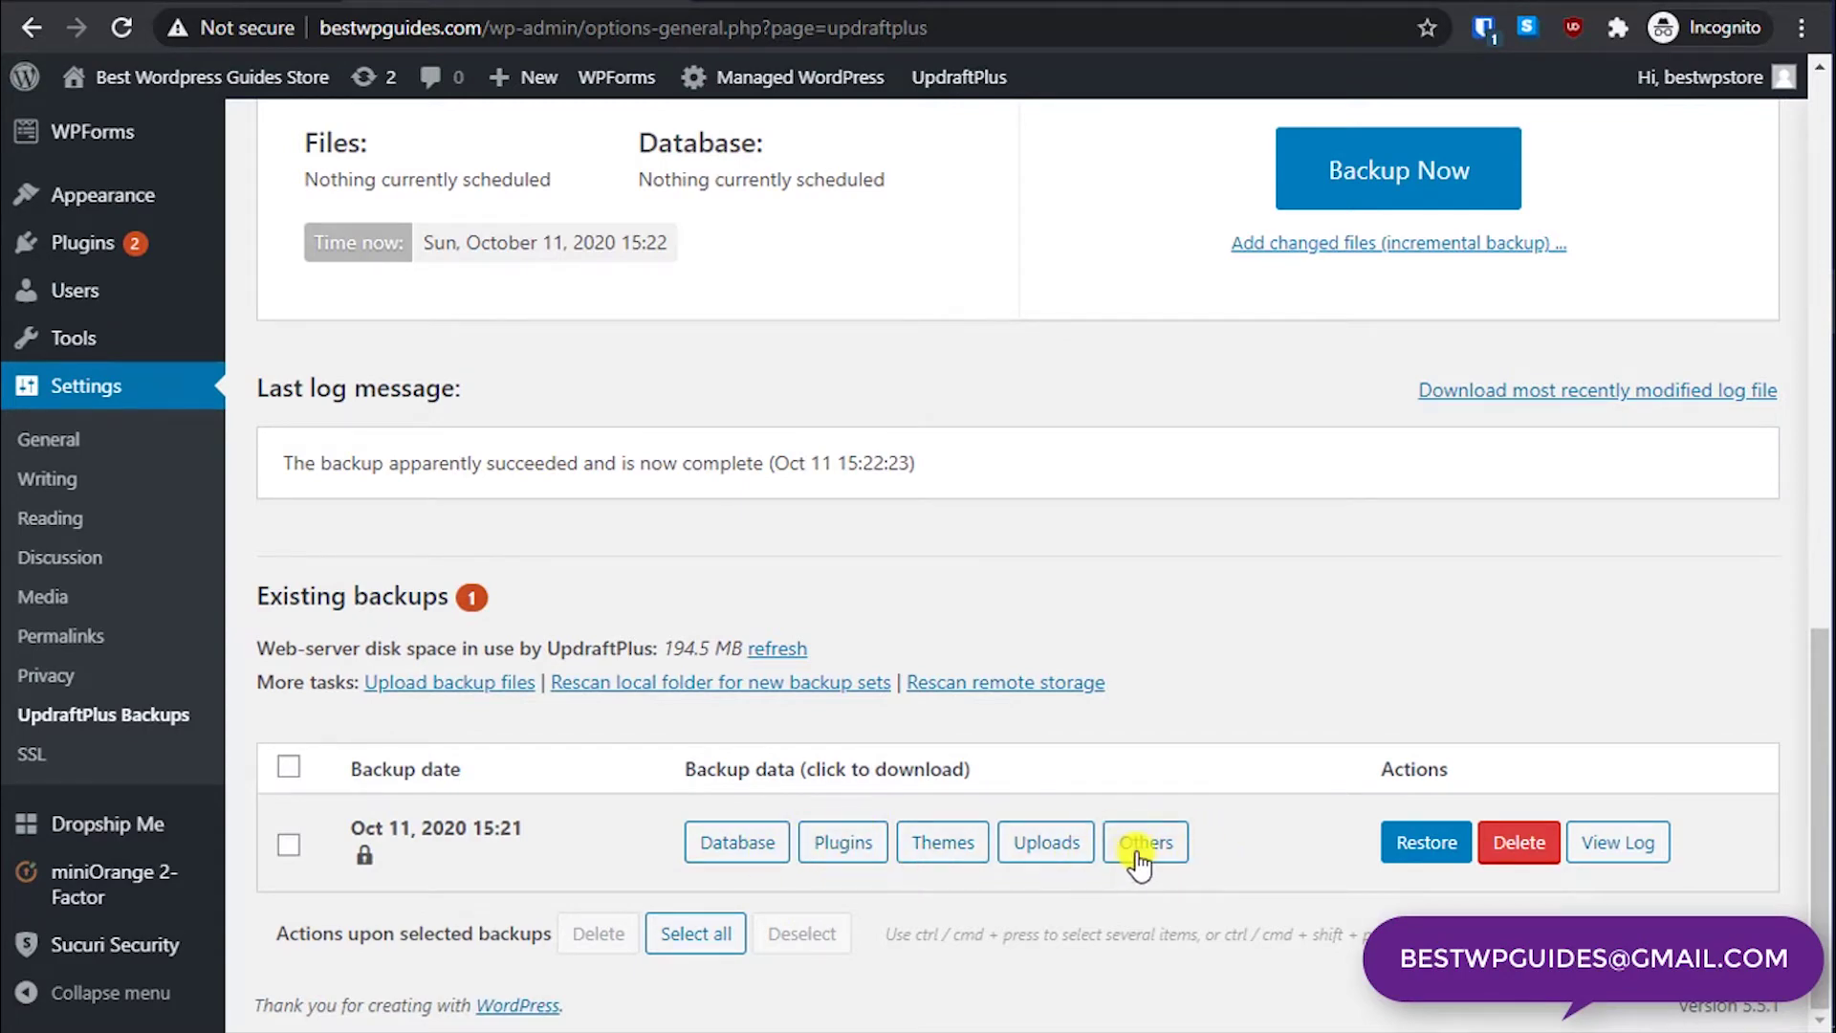
pyautogui.click(726, 843)
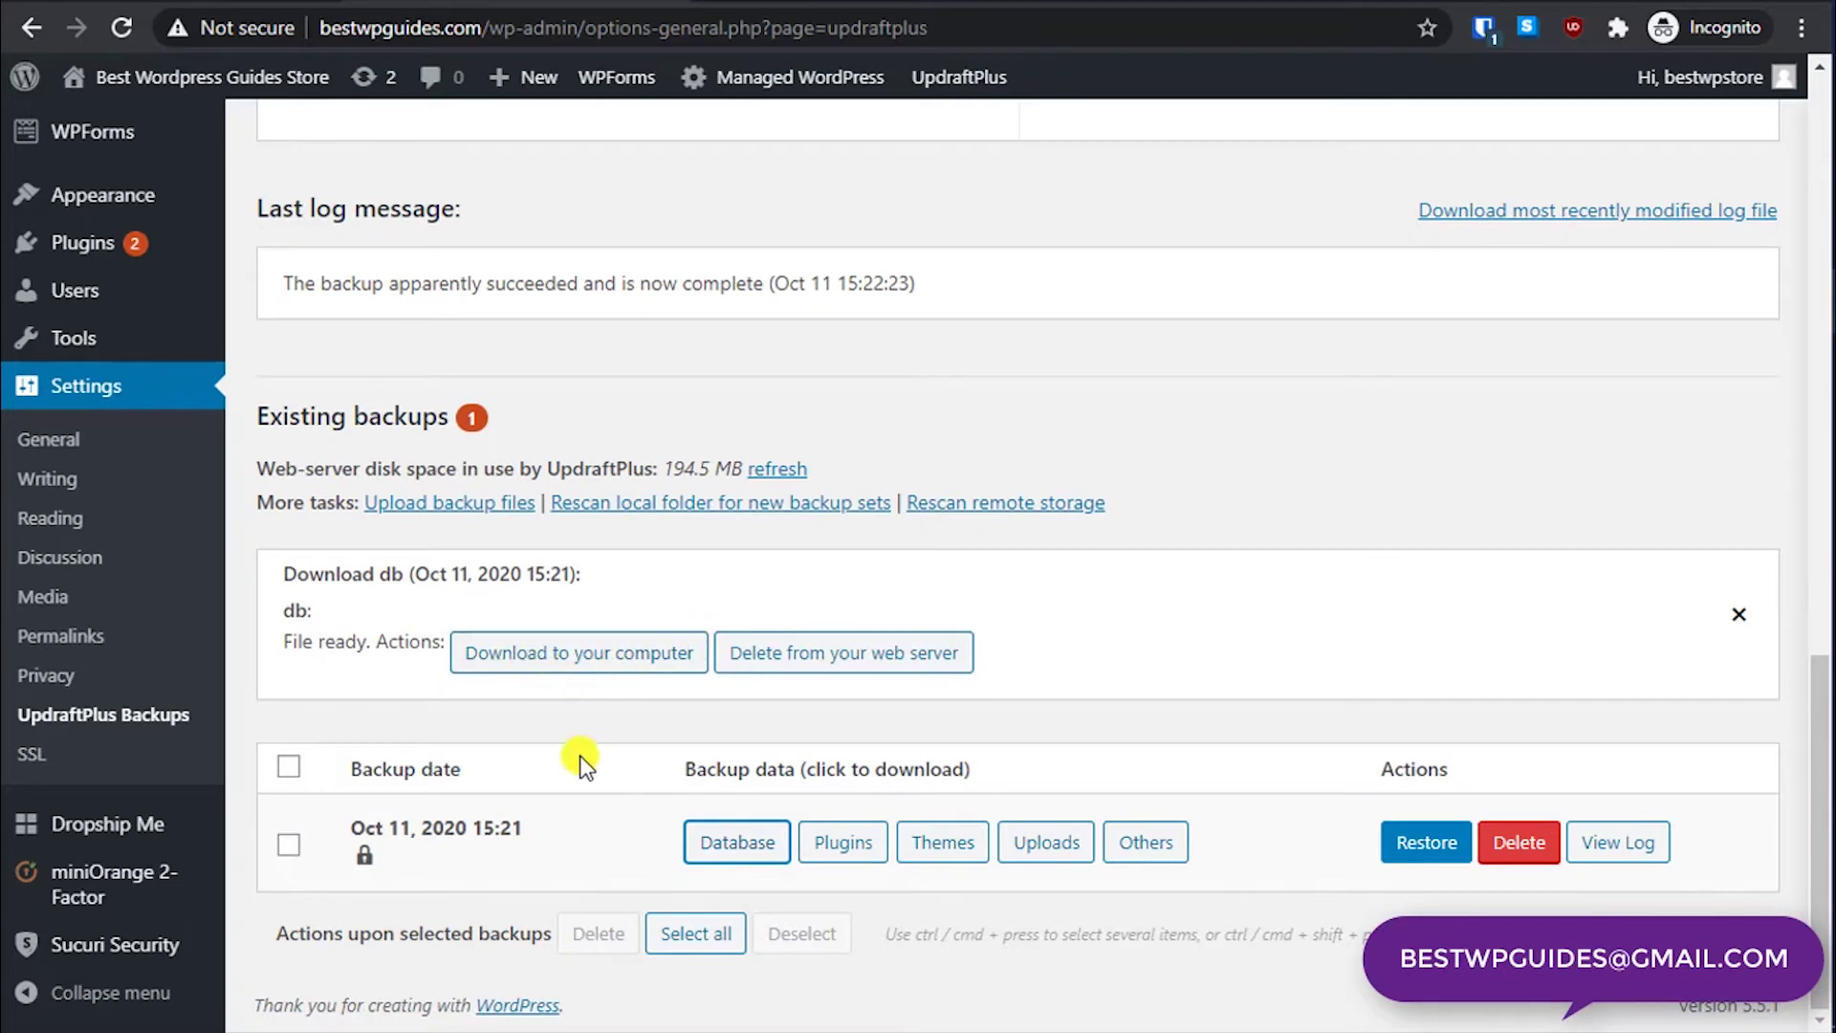
pyautogui.click(581, 660)
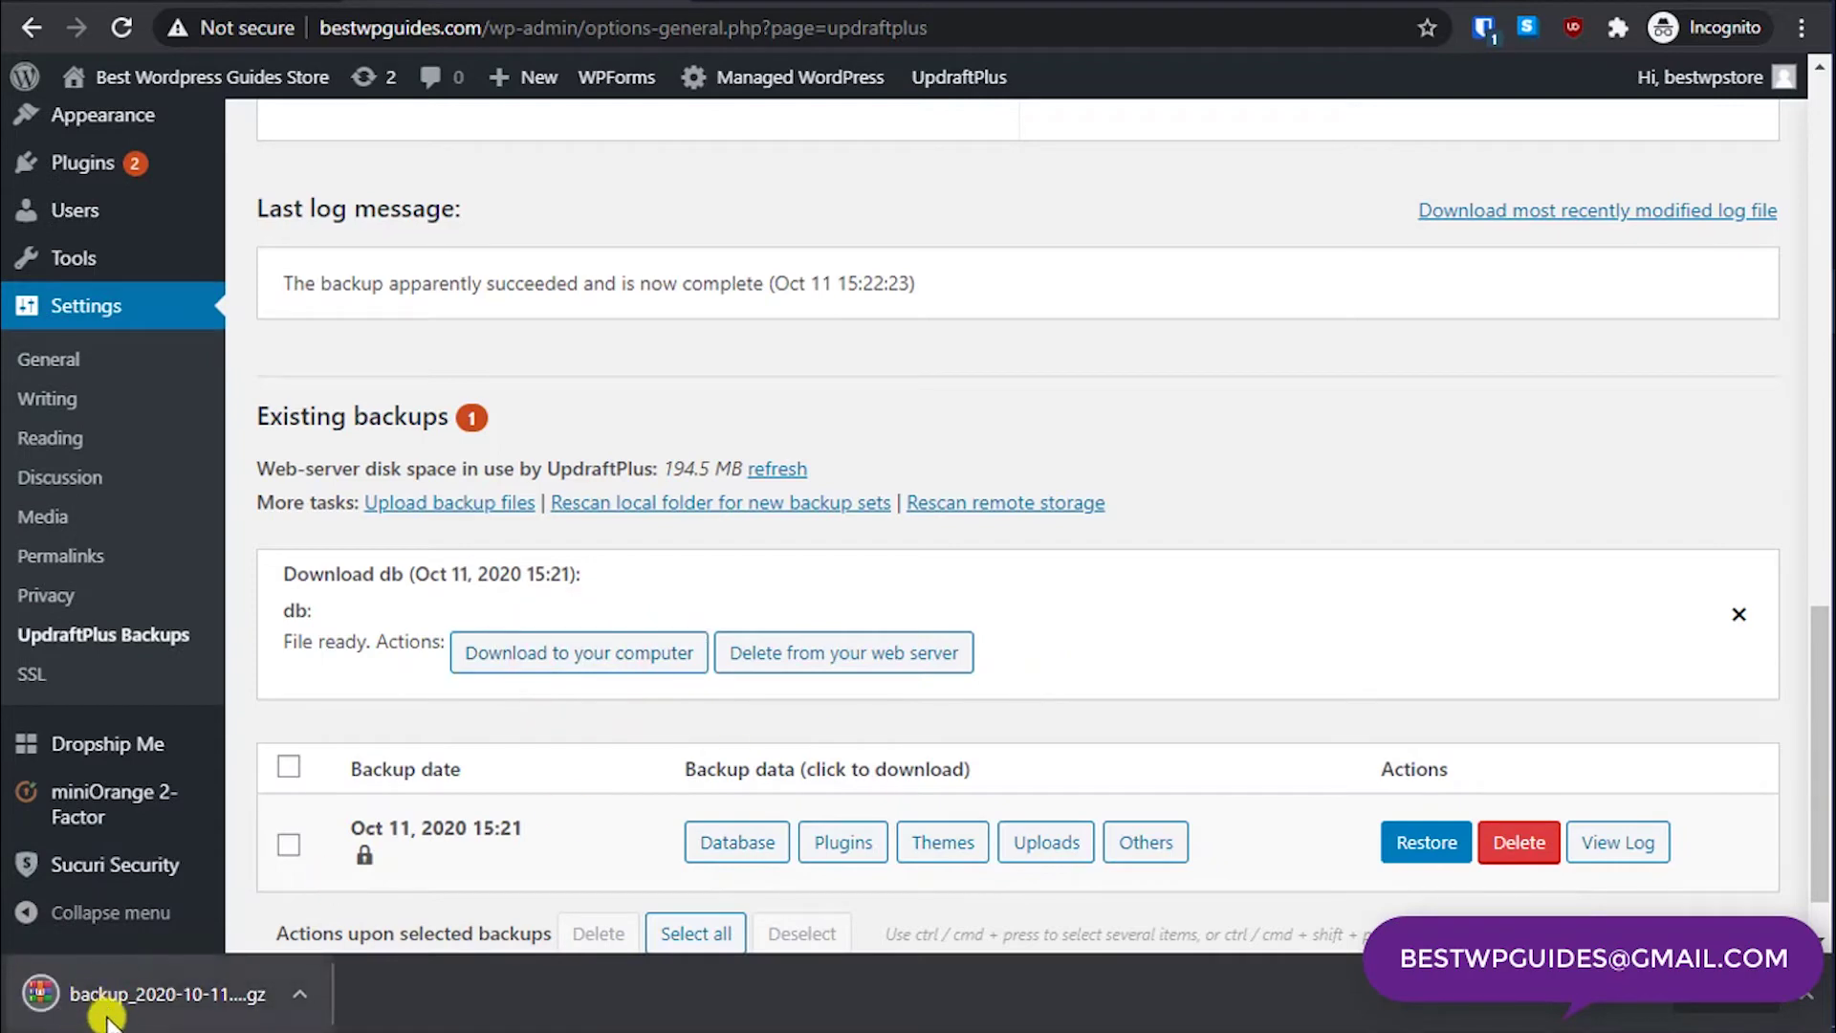
pyautogui.click(1804, 998)
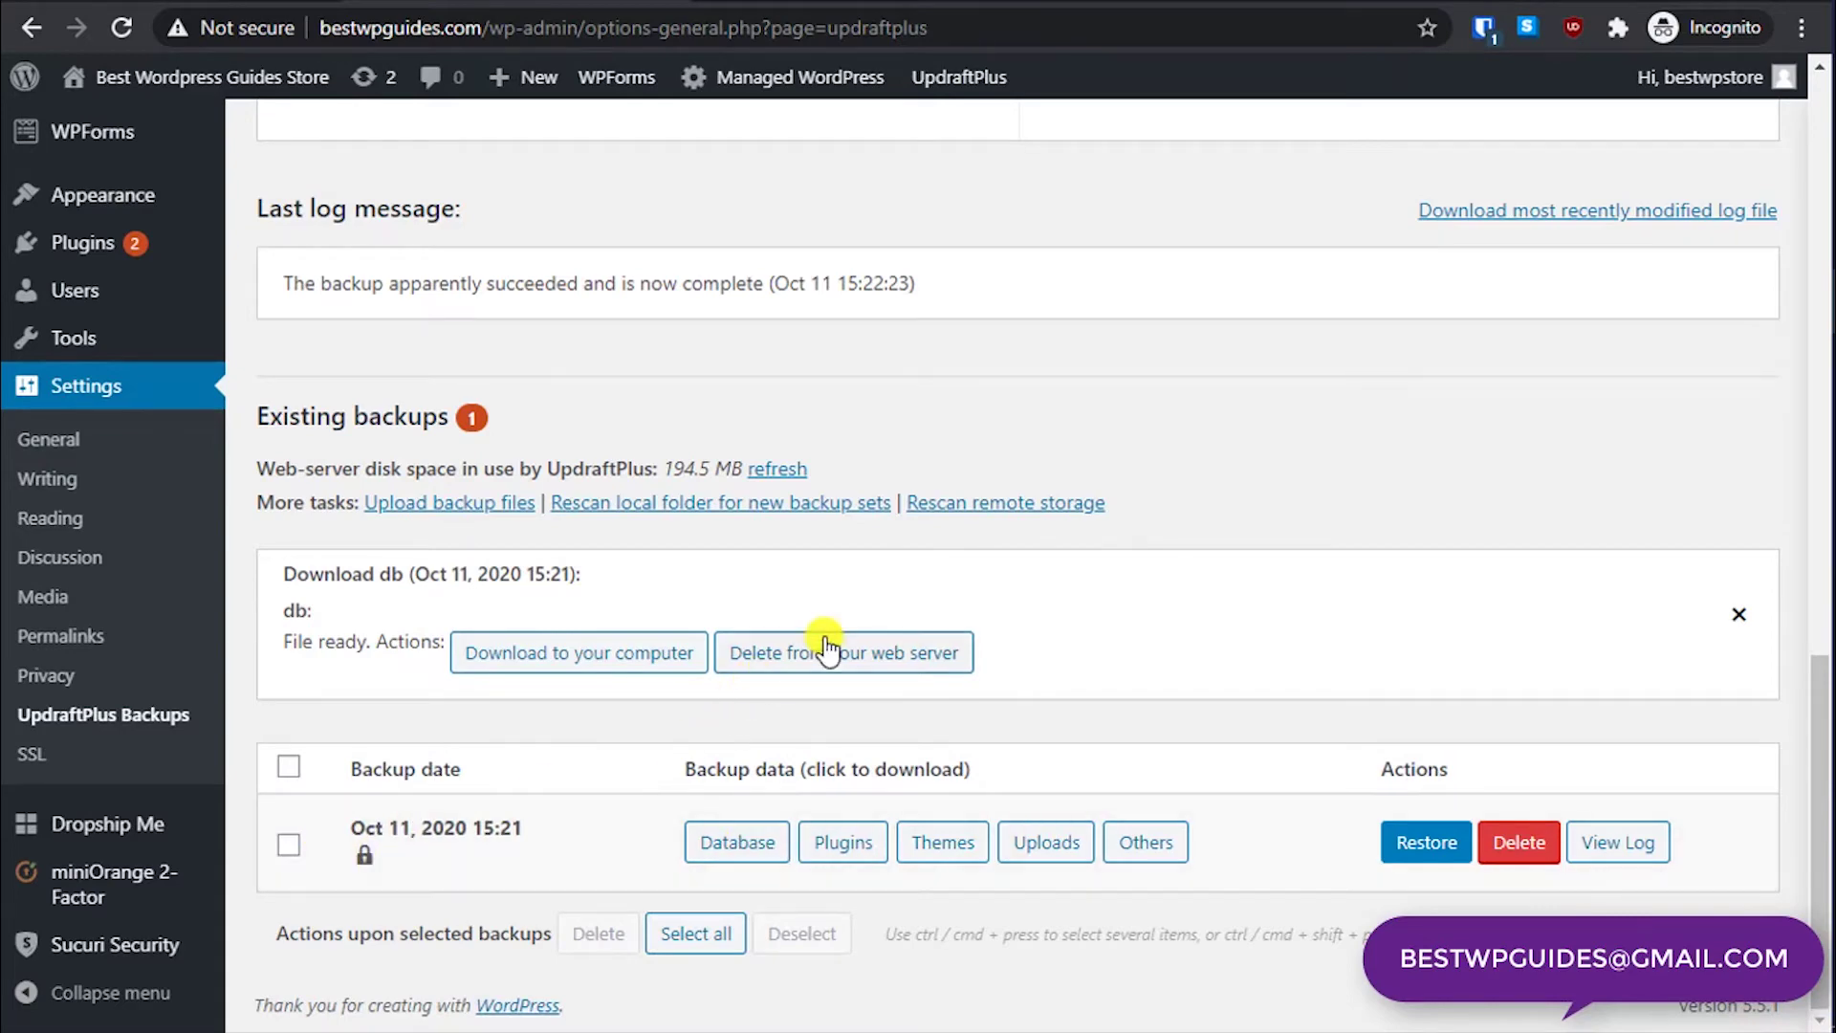
# Step: Restore the Oct 11 backup with Plugins, Themes, Uploads, Others and Database selected
pyautogui.click(1434, 847)
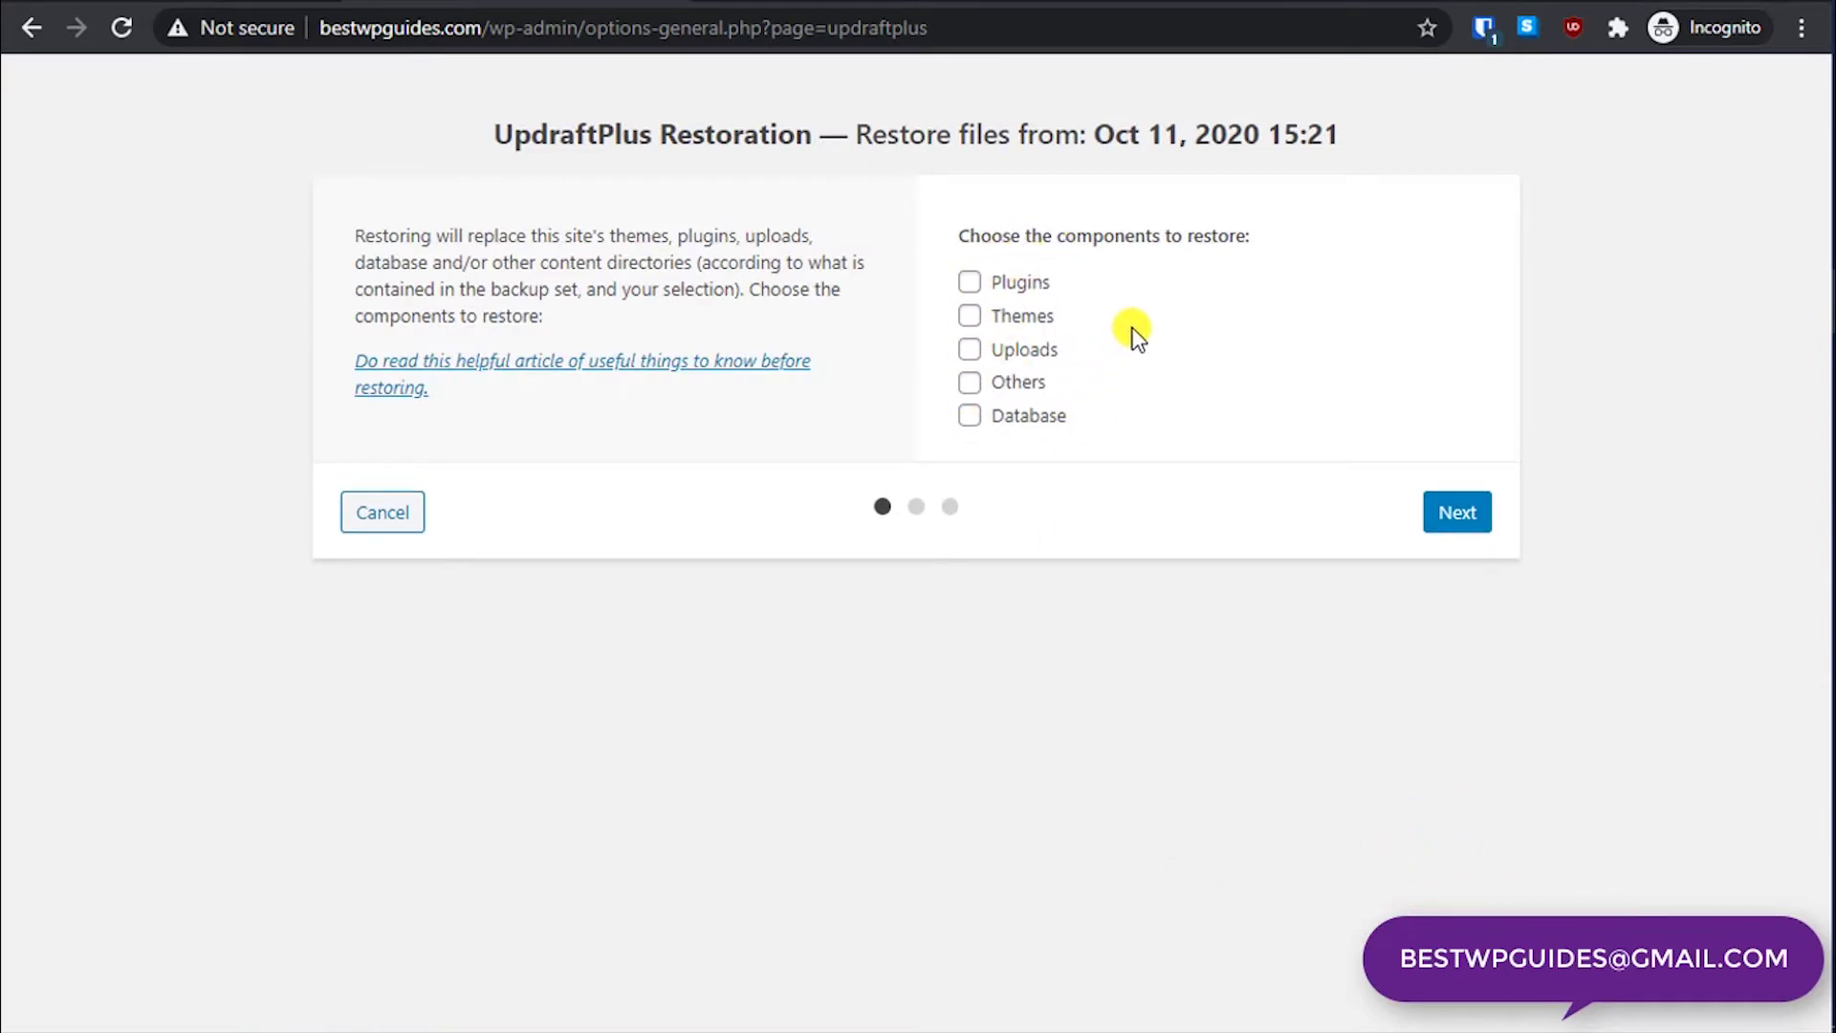
pyautogui.click(970, 281)
pyautogui.click(970, 316)
pyautogui.click(970, 350)
pyautogui.click(969, 381)
pyautogui.click(970, 415)
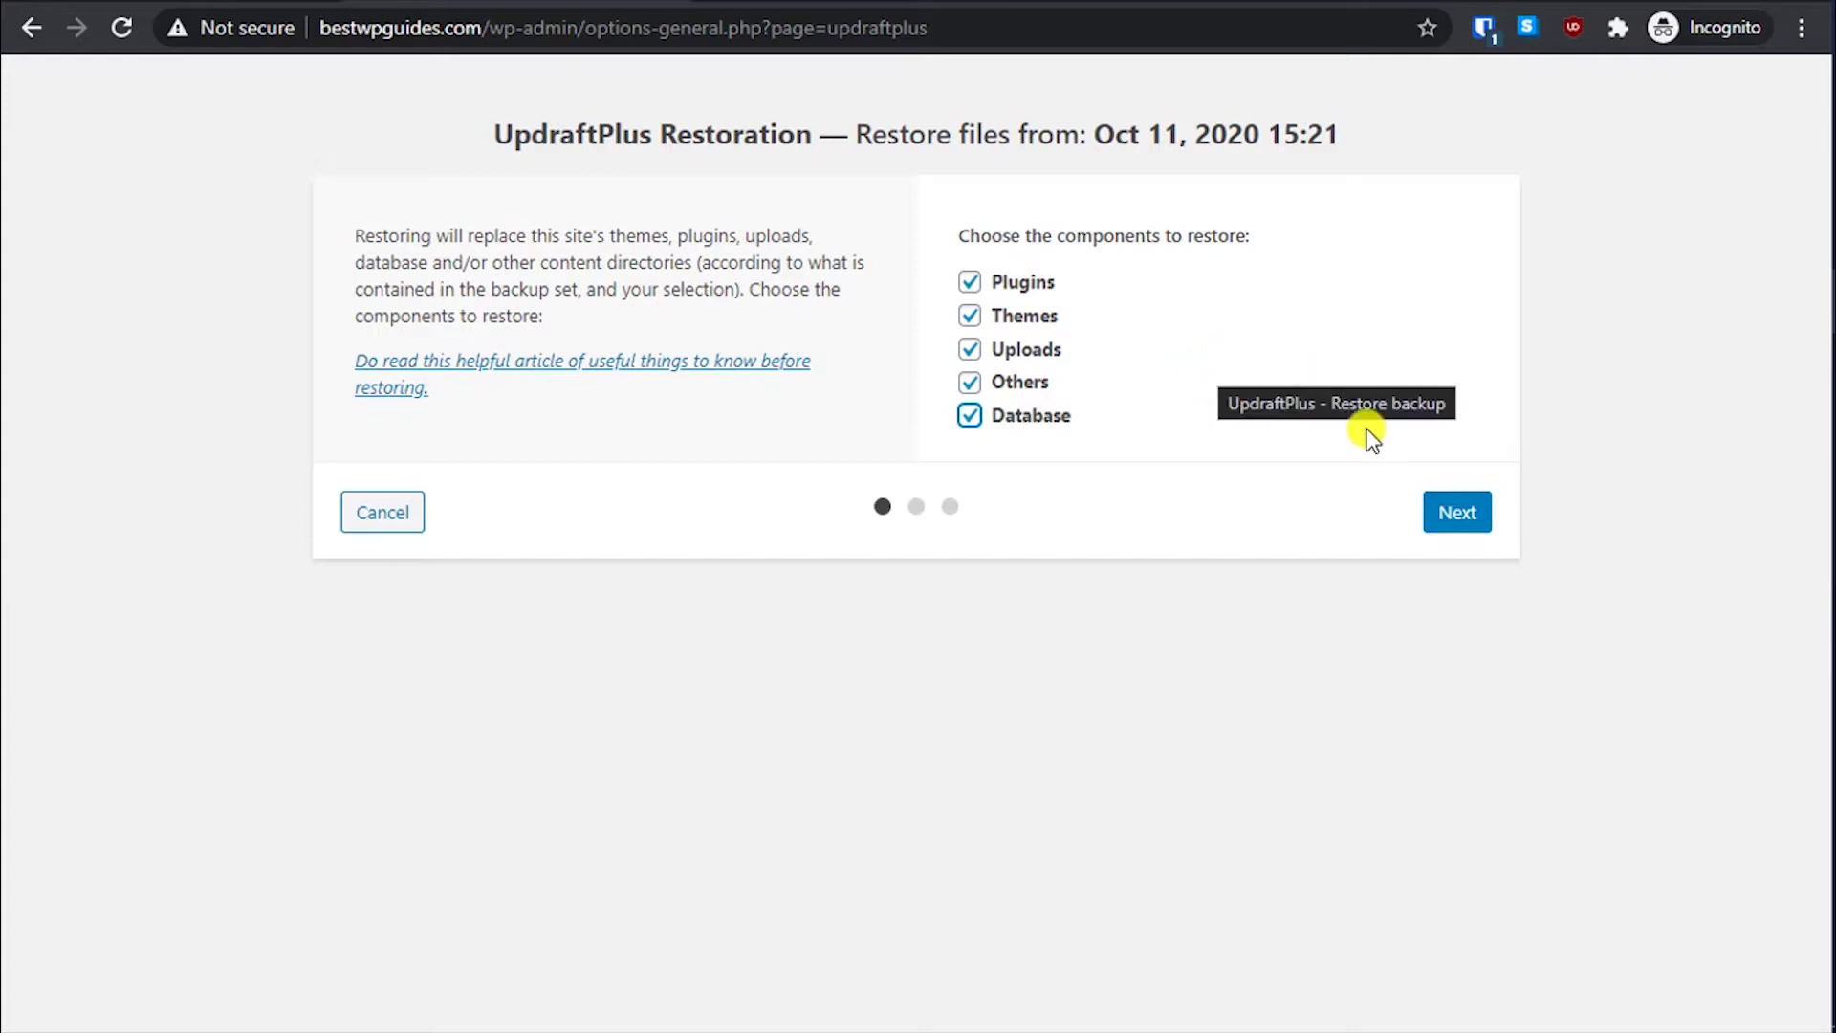
pyautogui.click(1455, 513)
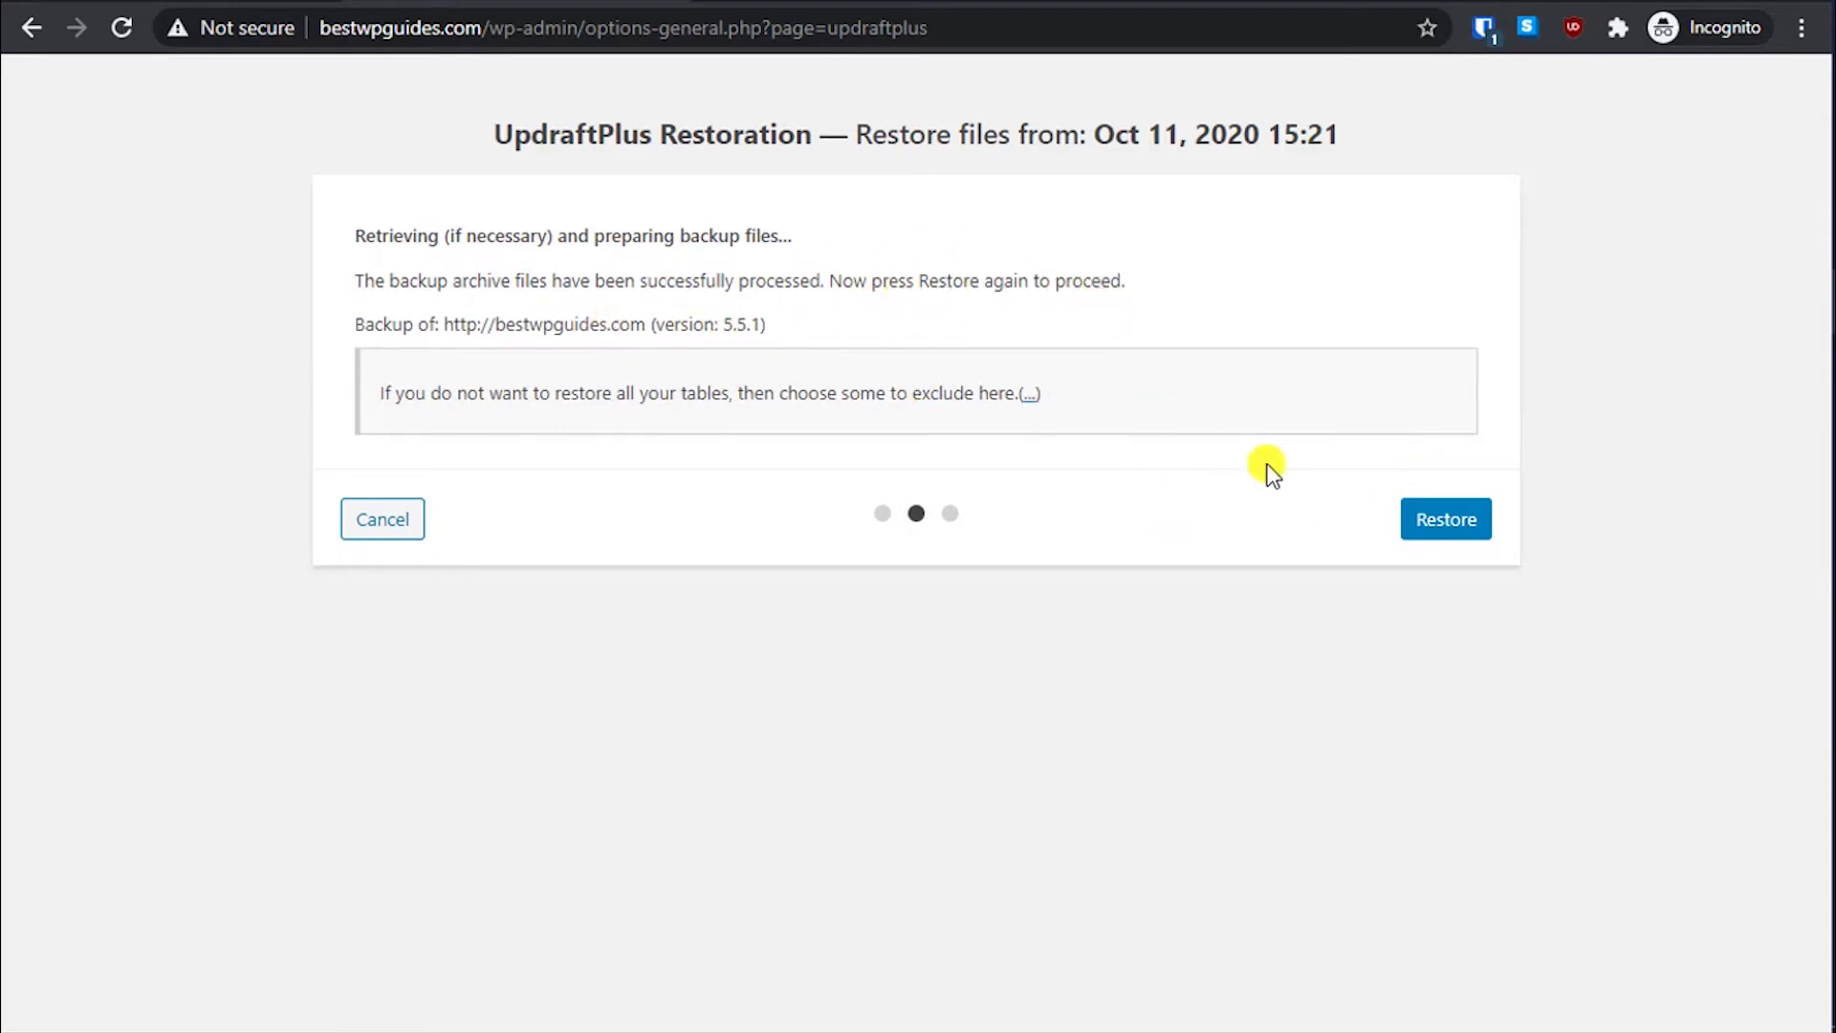
pyautogui.click(1449, 526)
# Step: Cancel the restoration wizard and return to the top of the Backup/Restore tab
pyautogui.click(374, 520)
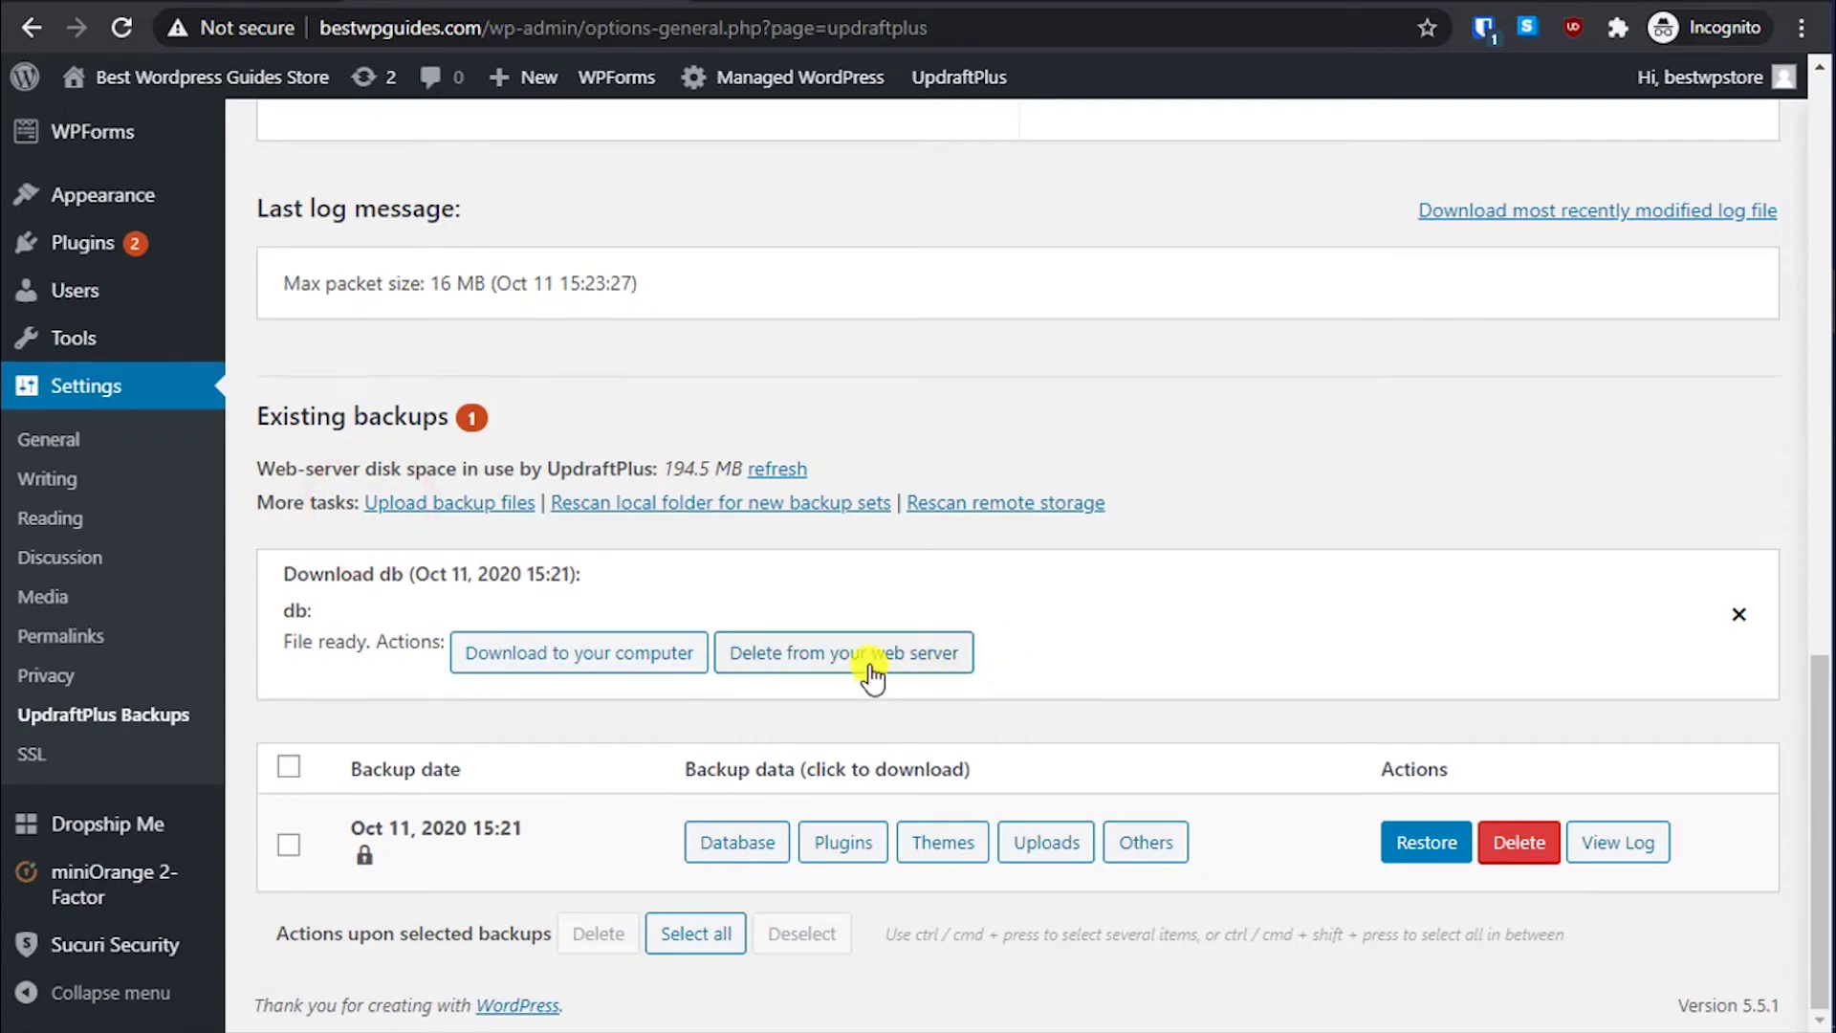
pyautogui.scroll(4, 873, 674)
pyautogui.scroll(-4, 873, 674)
pyautogui.moveTo(289, 468); pyautogui.dragTo(491, 466)
pyautogui.click(588, 462)
pyautogui.moveTo(650, 474)
pyautogui.scroll(3, 761, 569)
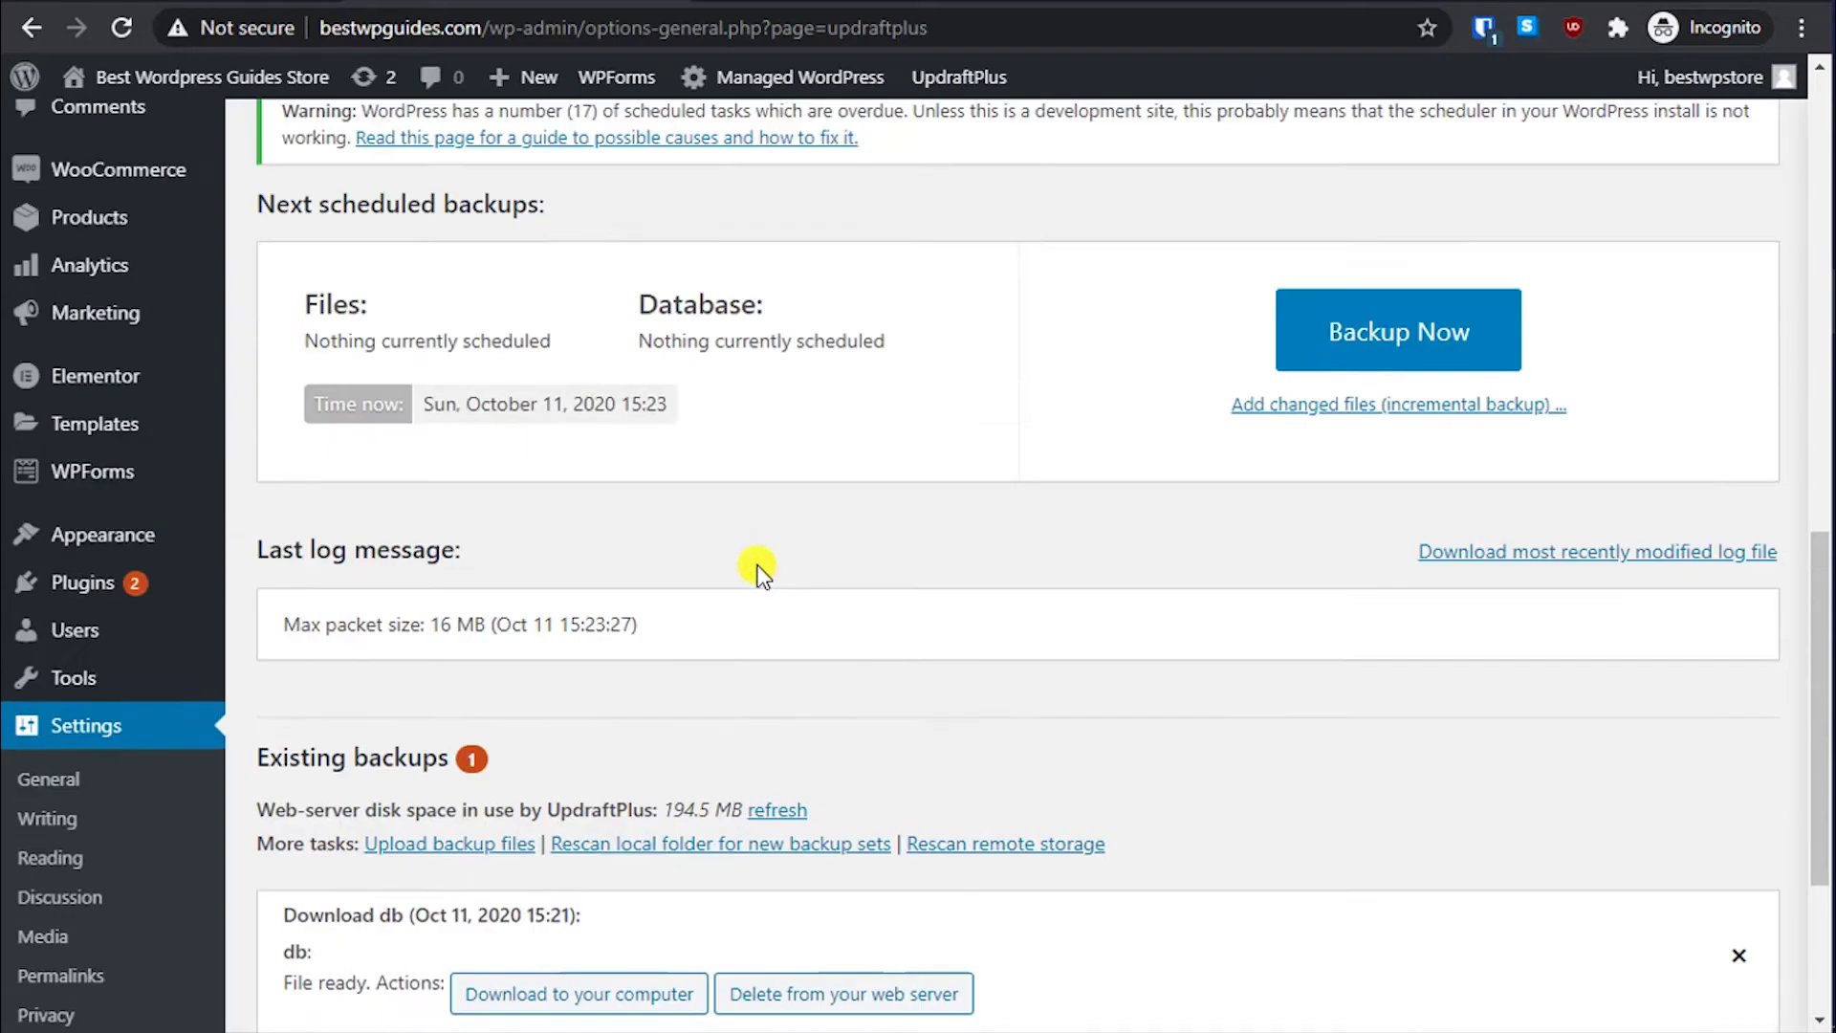
pyautogui.scroll(1, 760, 569)
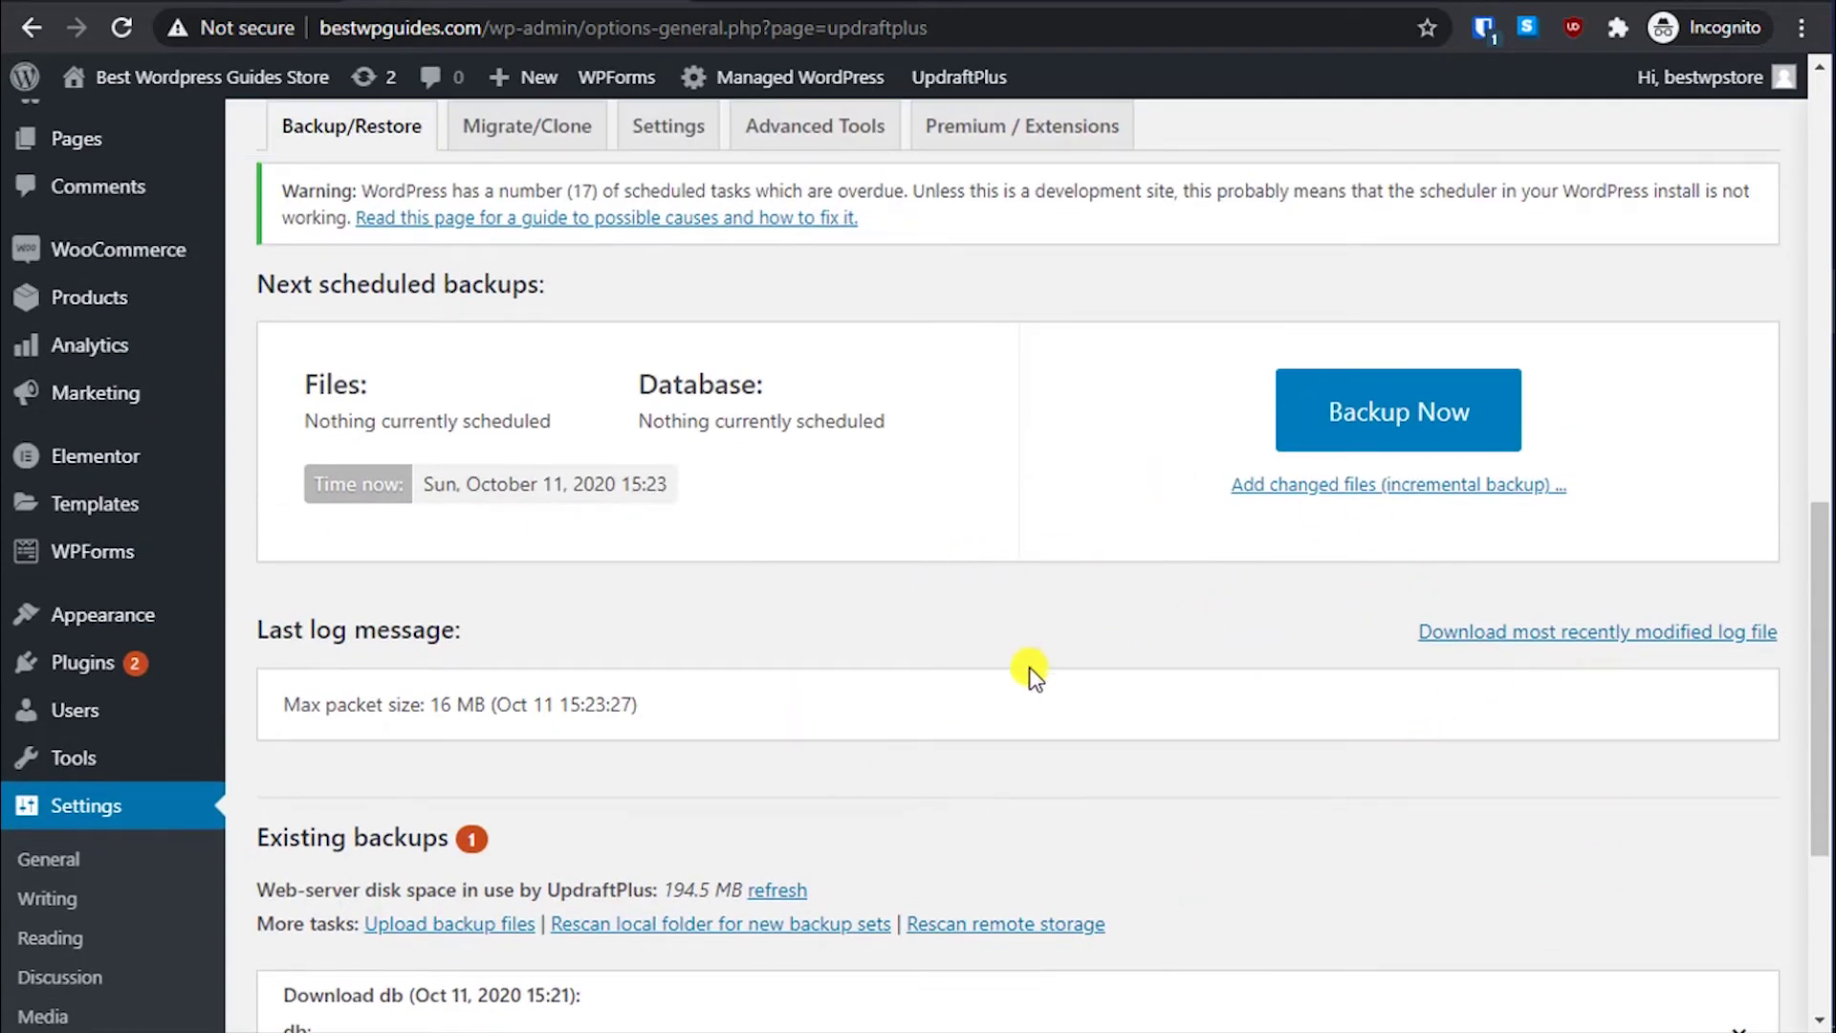
pyautogui.scroll(2, 855, 588)
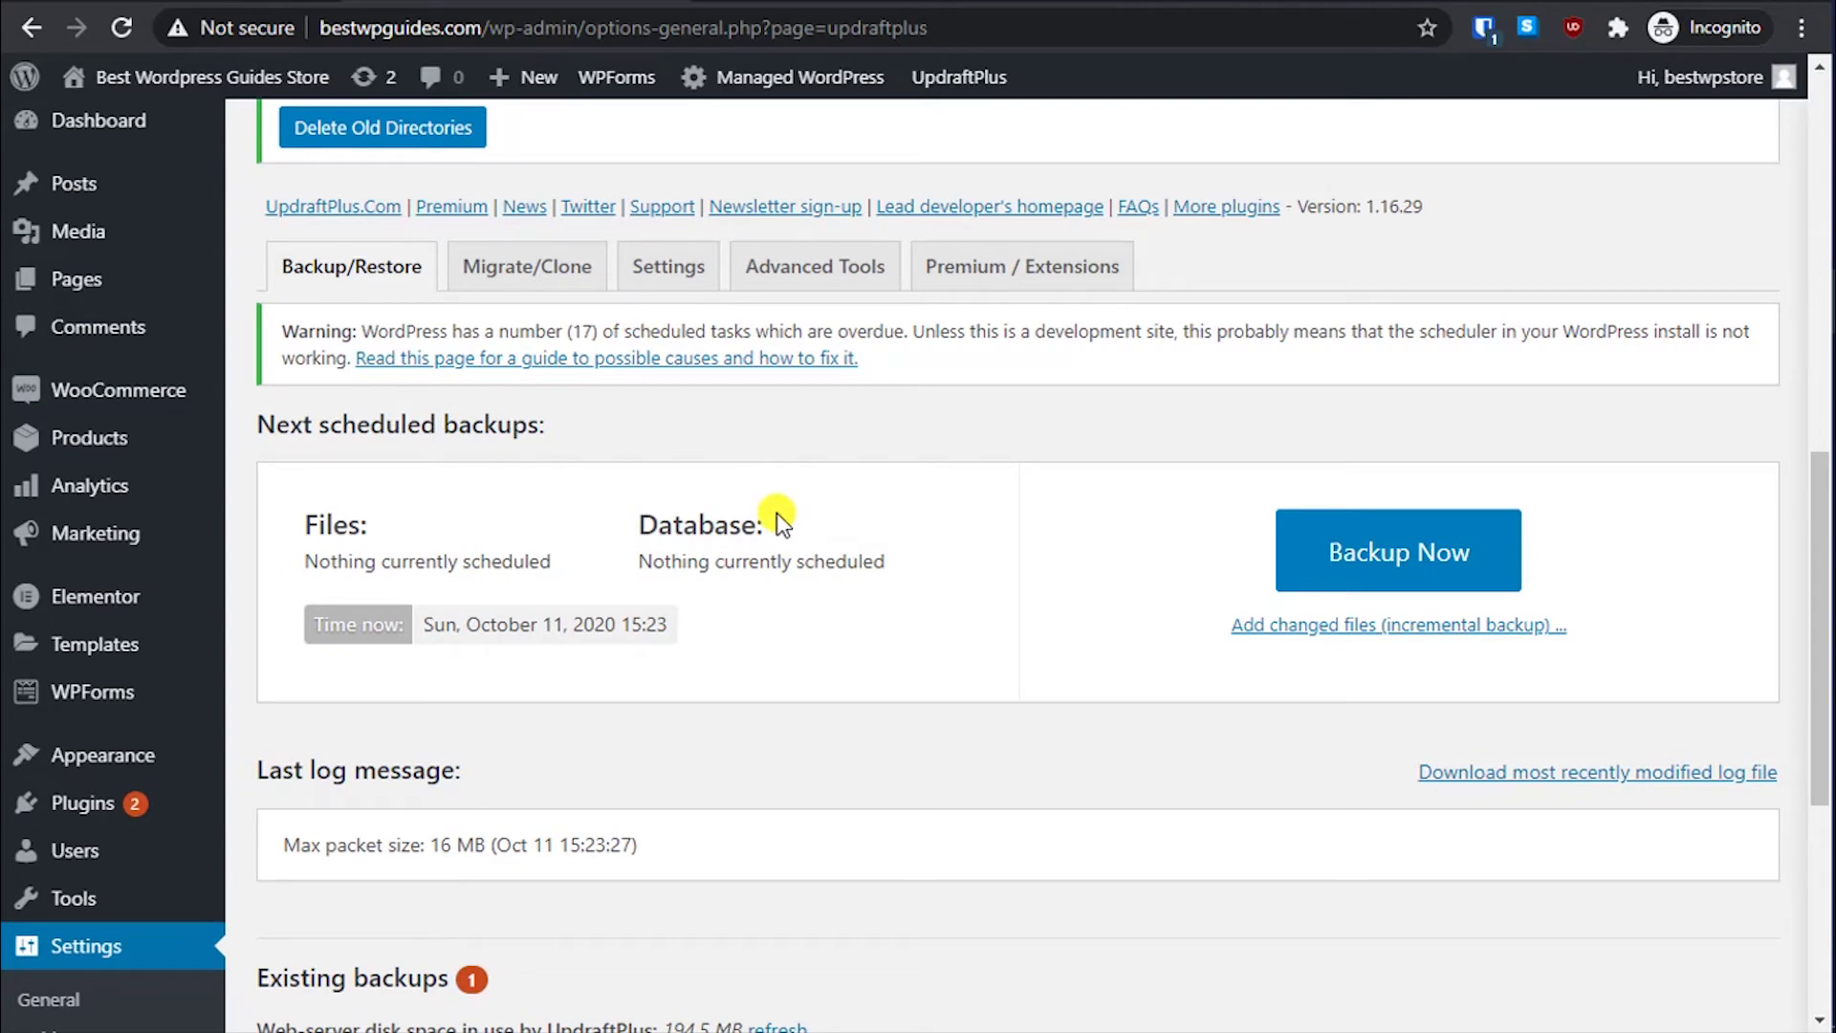
# Step: In UpdraftPlus Settings, set files and database backups to Weekly, retaining 2 each
pyautogui.click(693, 274)
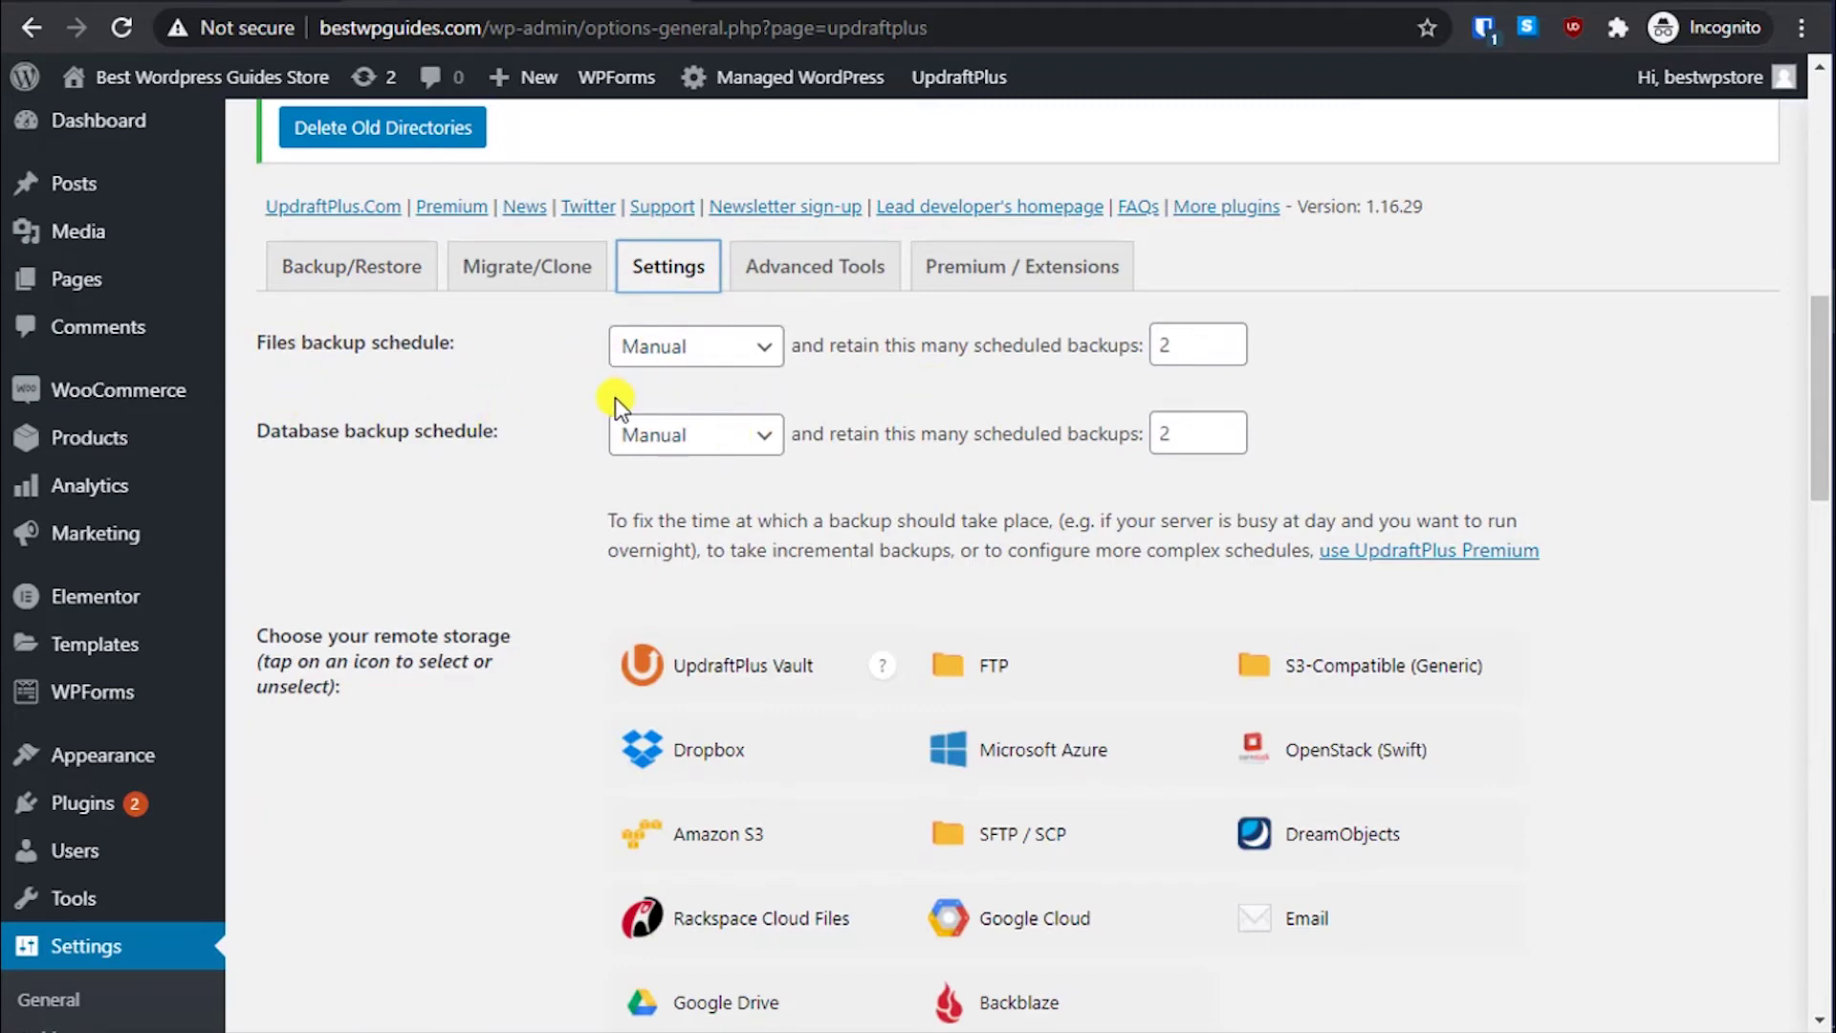
pyautogui.click(679, 348)
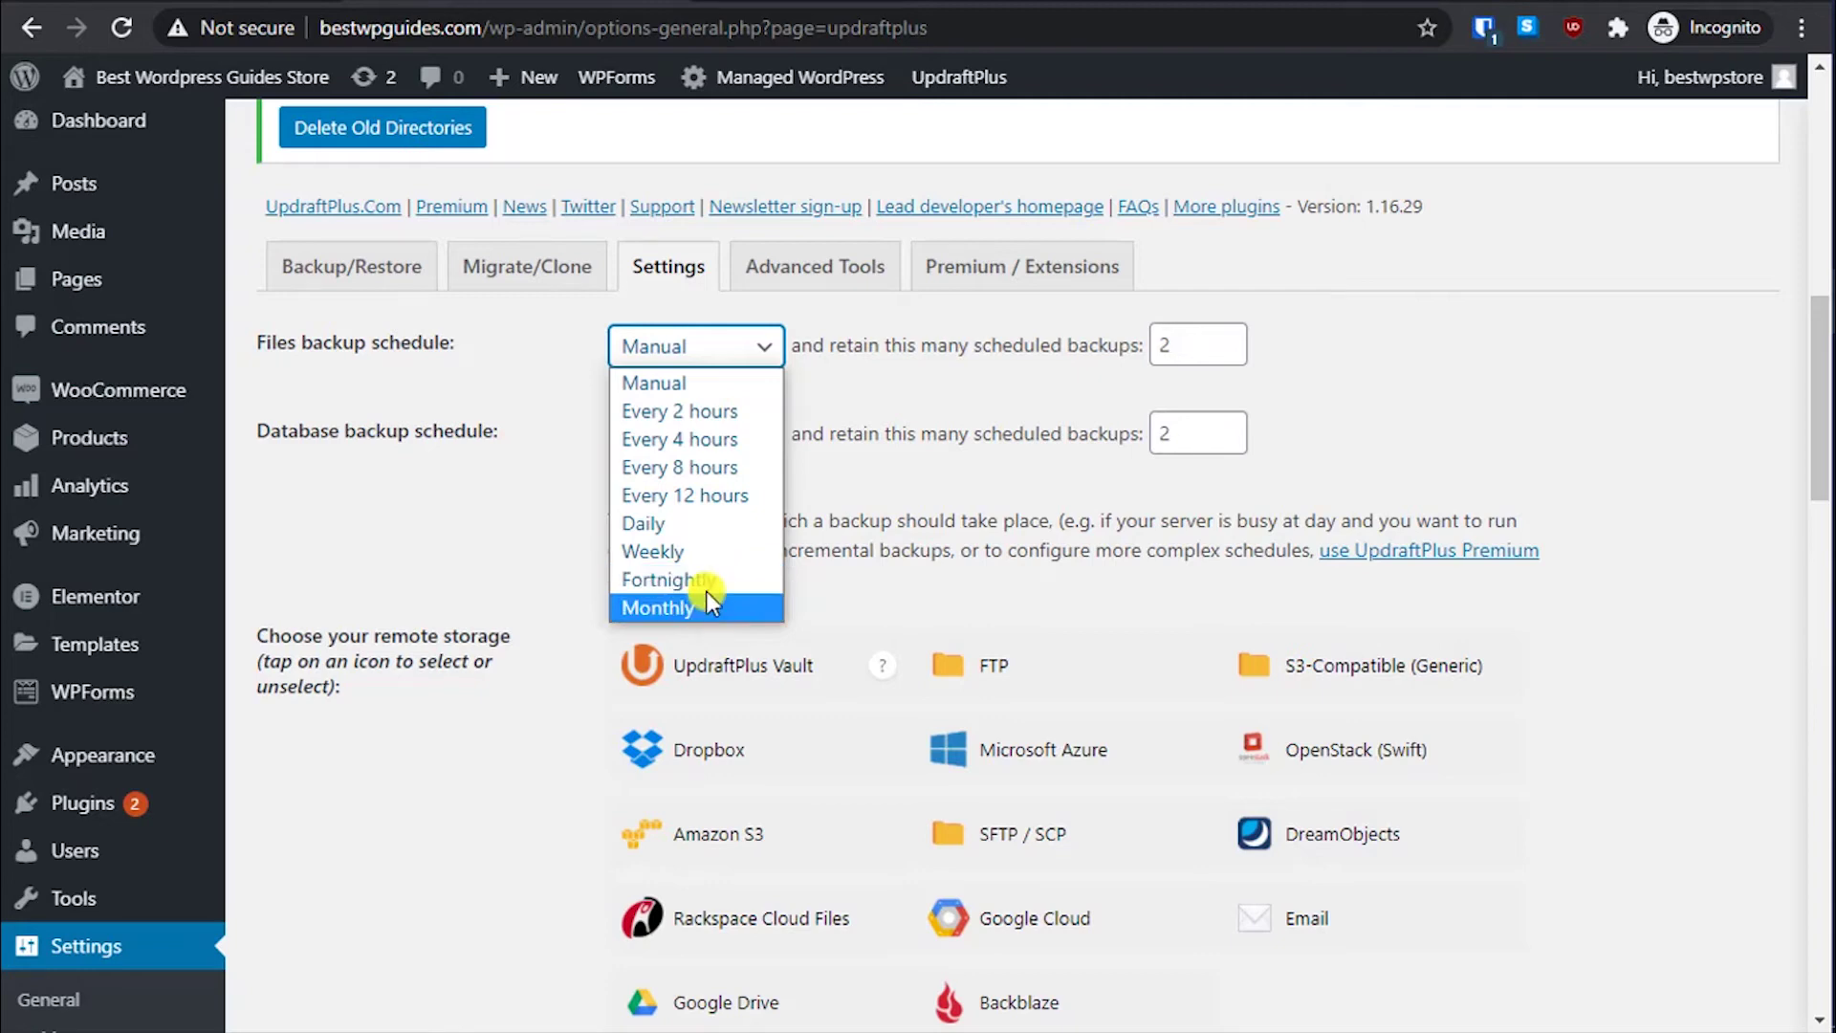
pyautogui.click(713, 553)
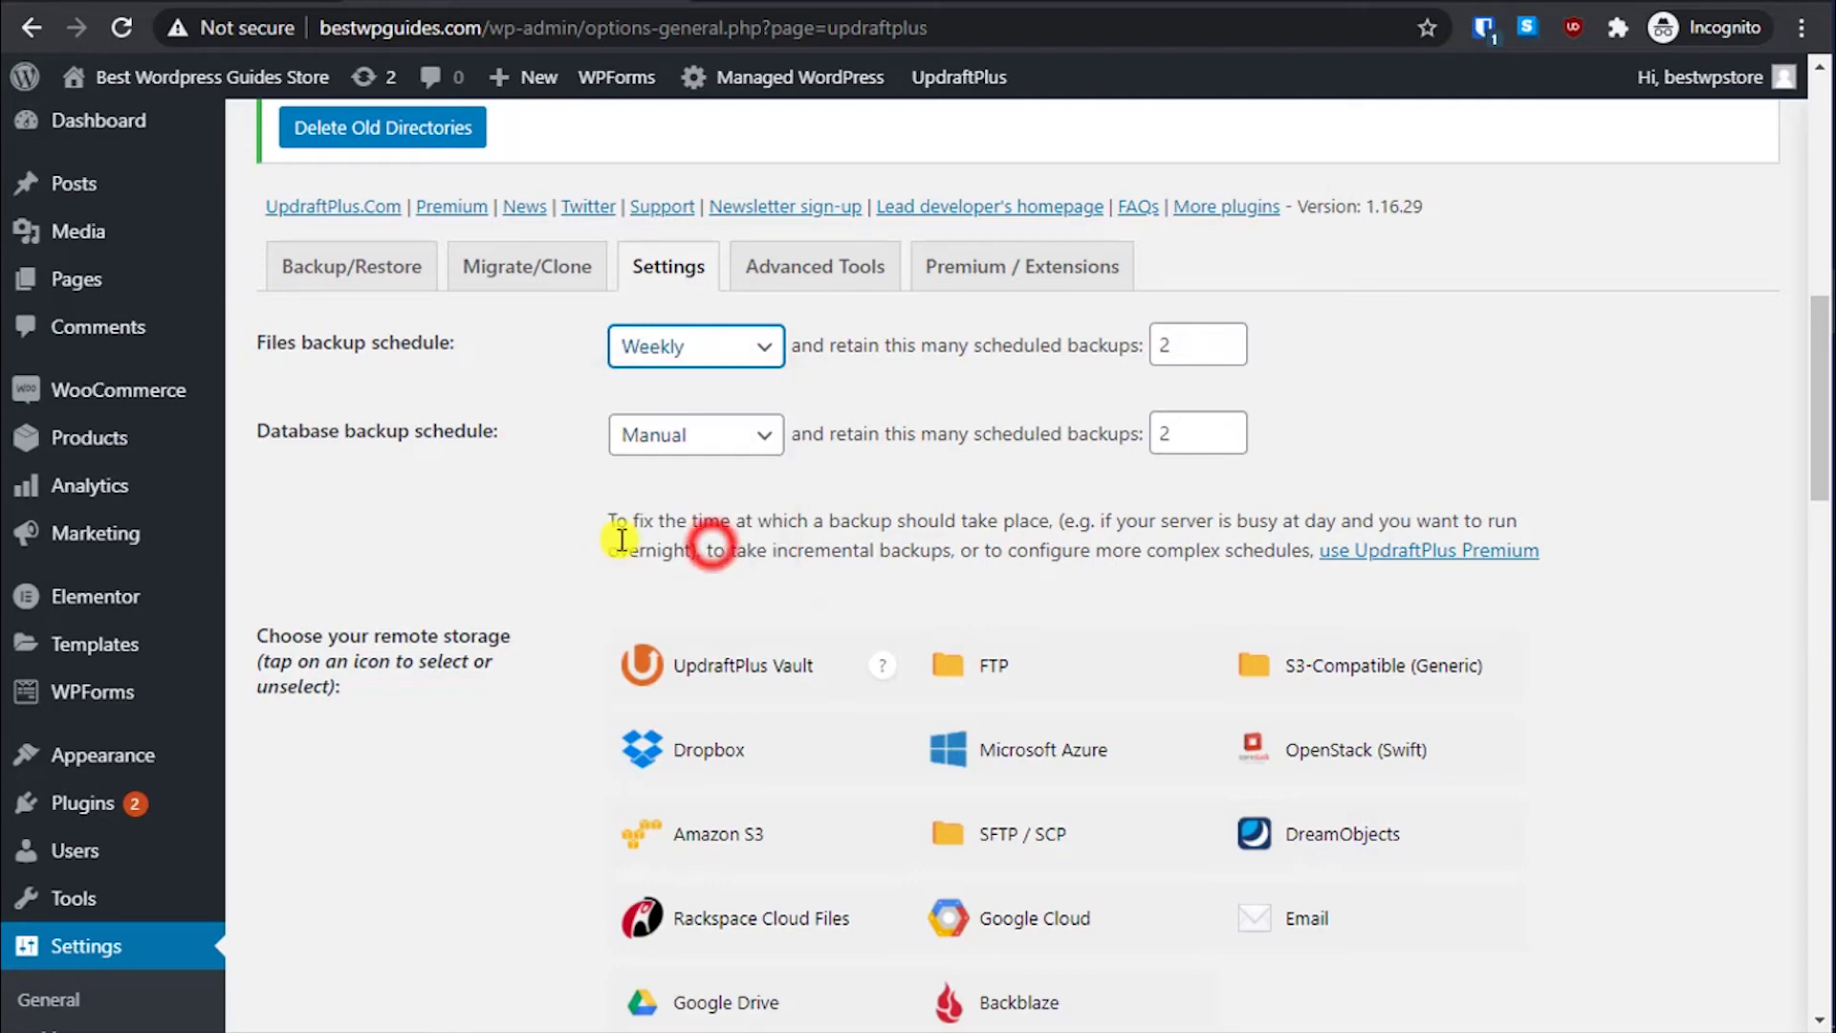
pyautogui.doubleClick(1182, 346)
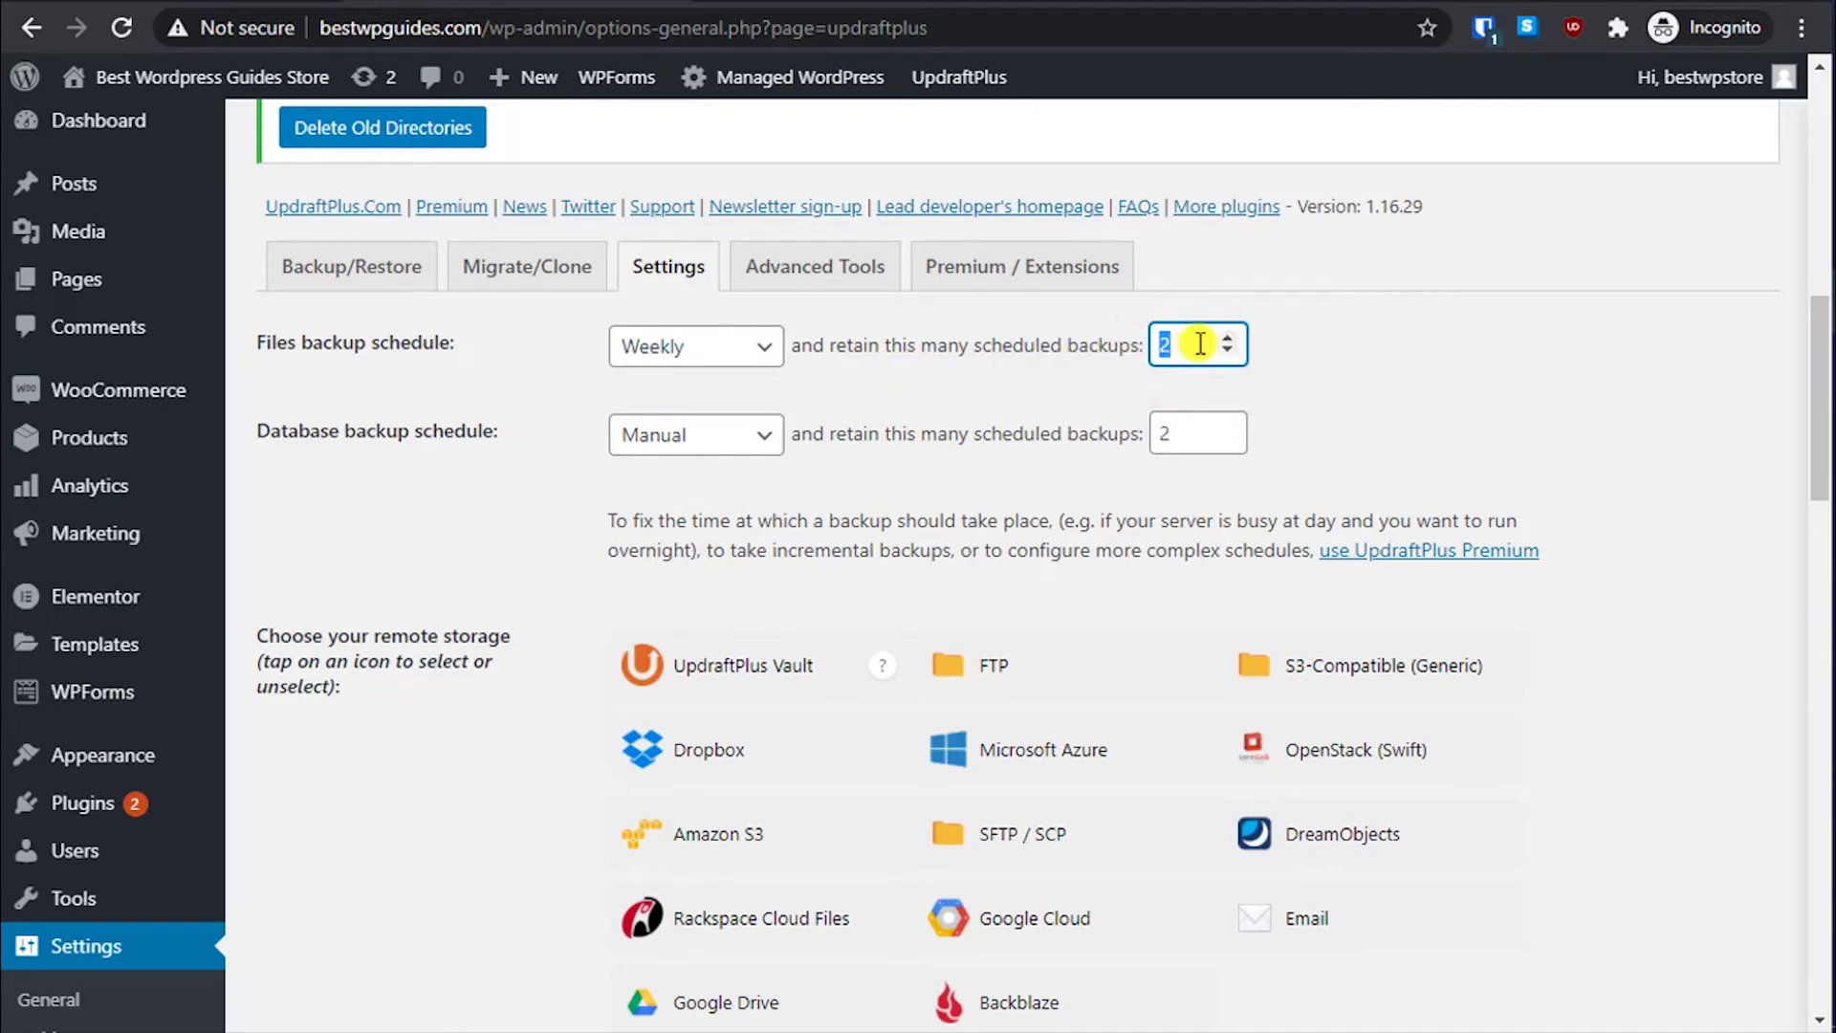
pyautogui.press('BackSpace')
pyautogui.write('2')
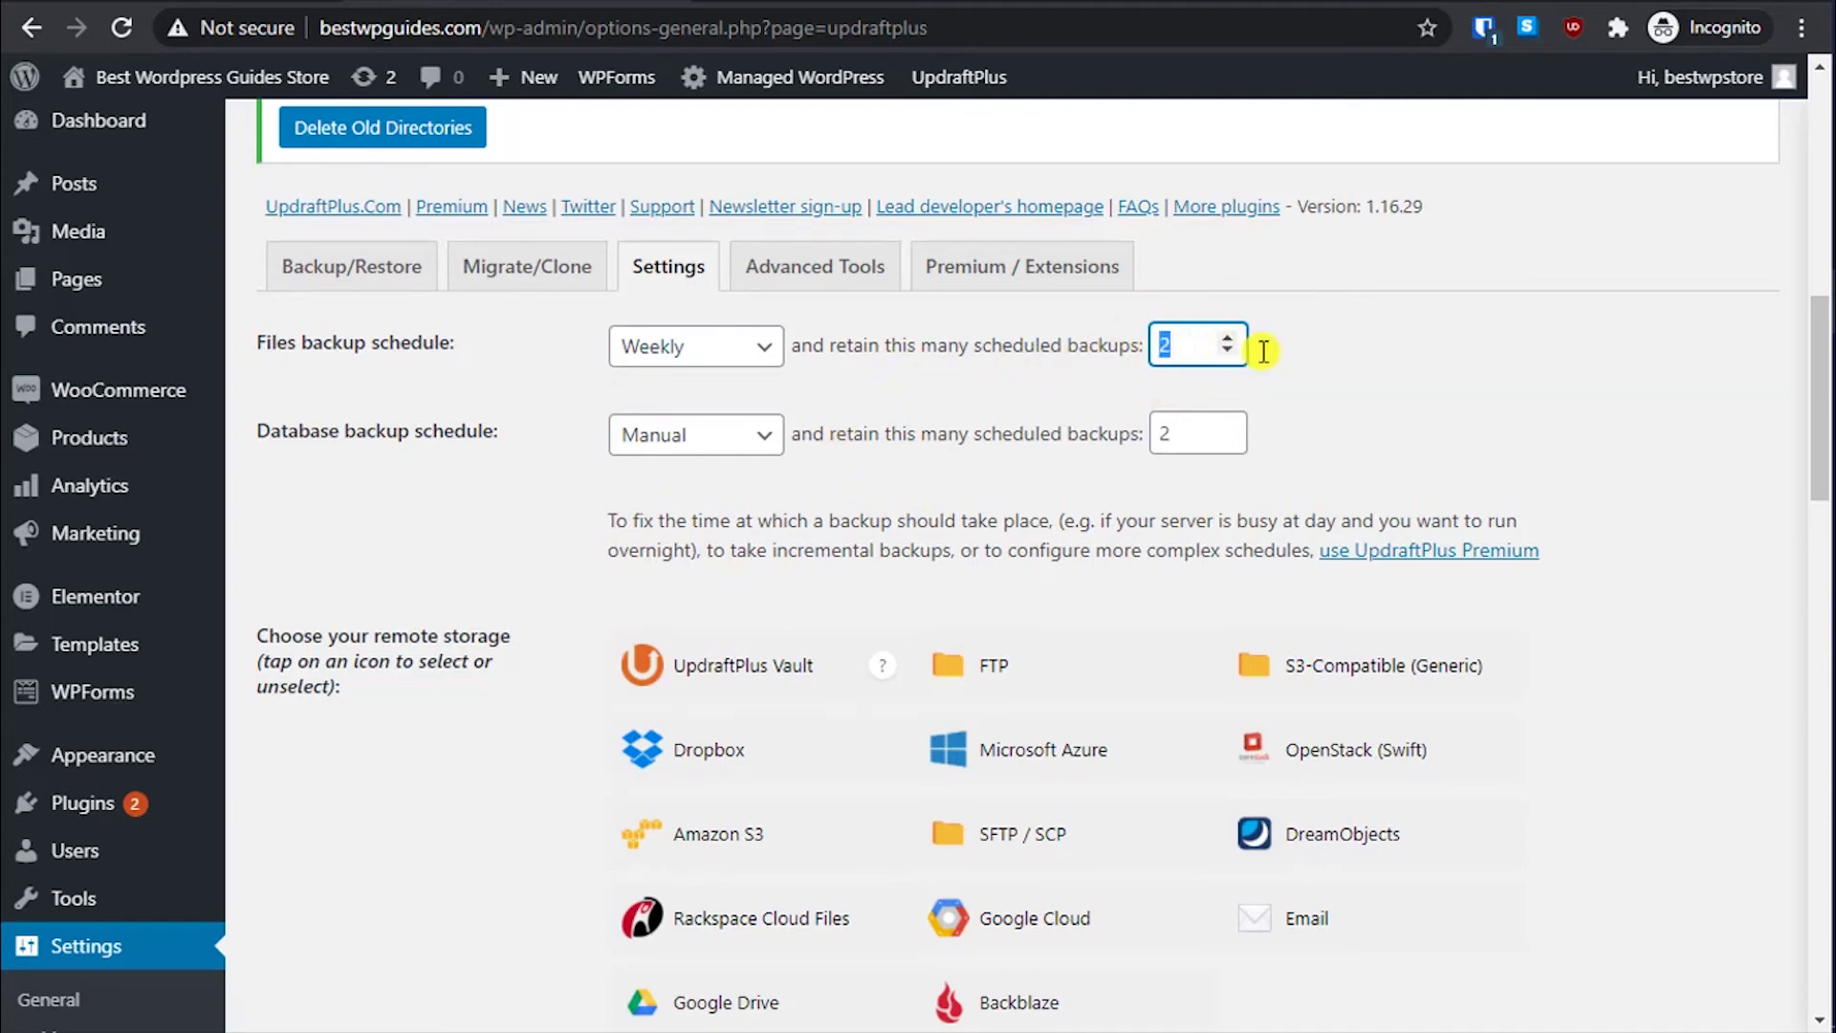
pyautogui.click(1329, 371)
pyautogui.click(691, 436)
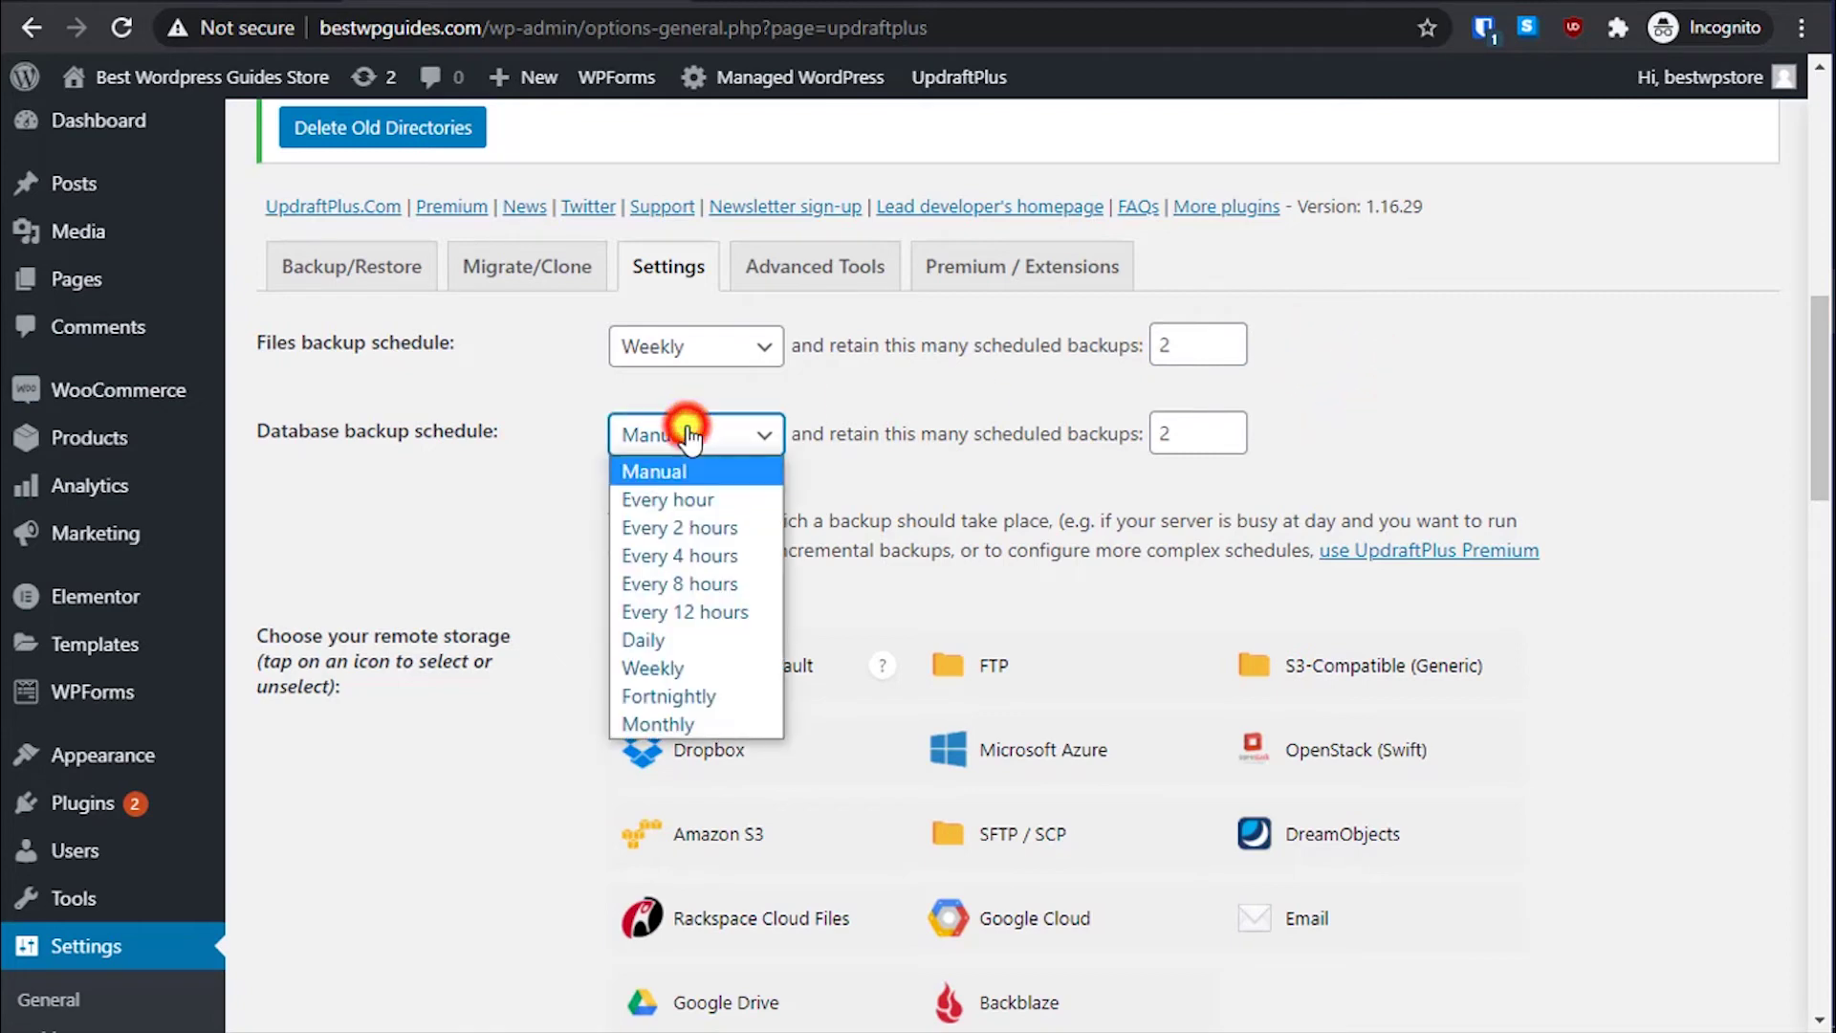
pyautogui.click(719, 666)
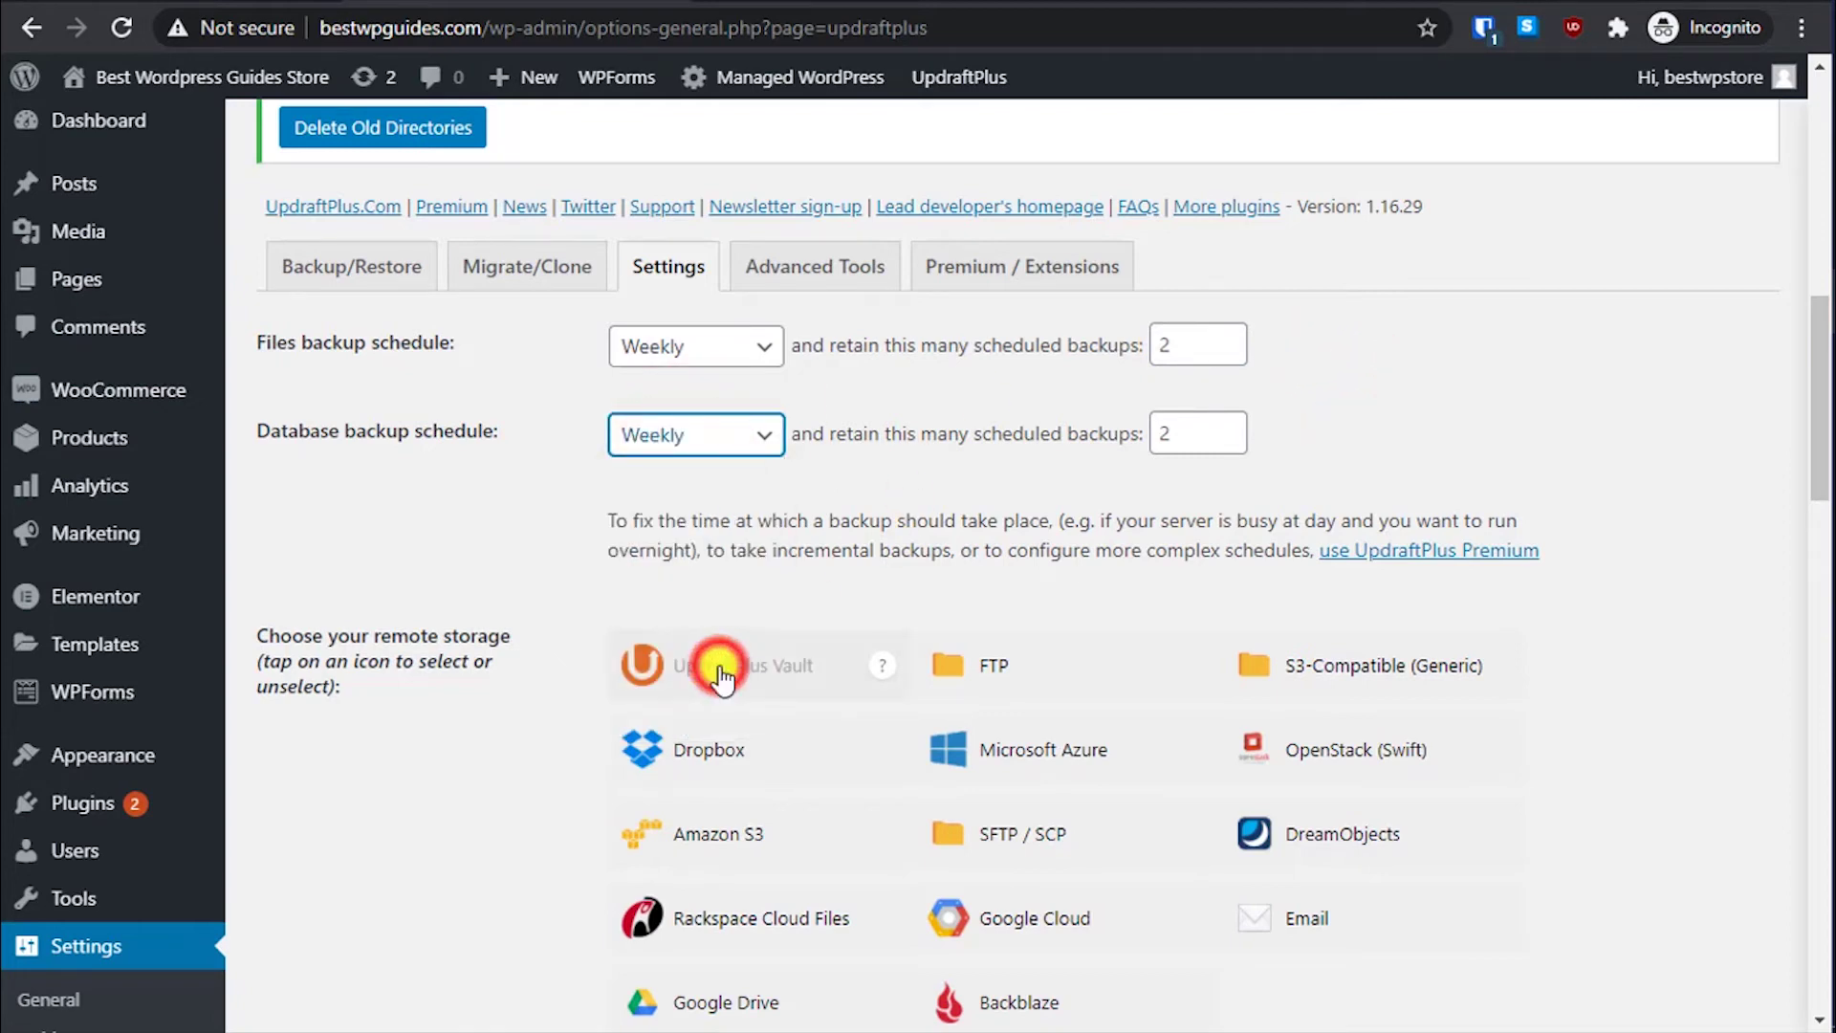
pyautogui.click(478, 514)
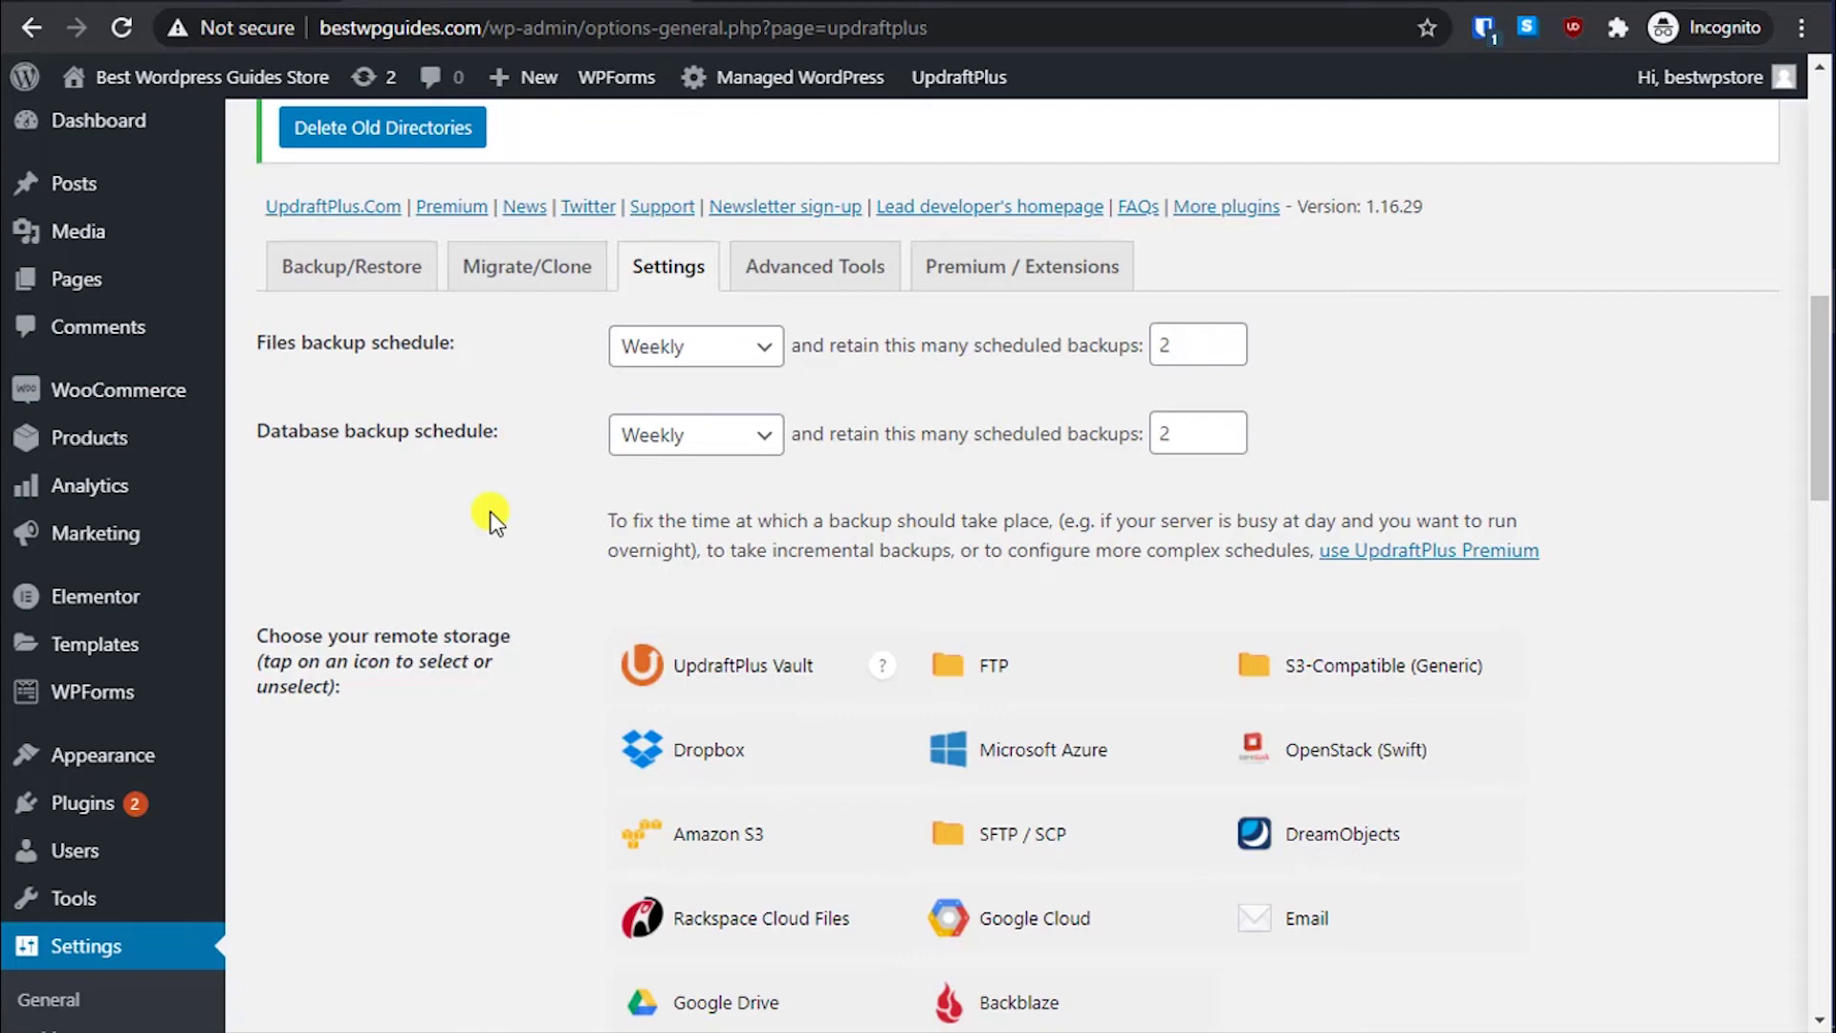
# Step: Enable basic email backup reports to the site's admin address
pyautogui.scroll(-3, 526, 440)
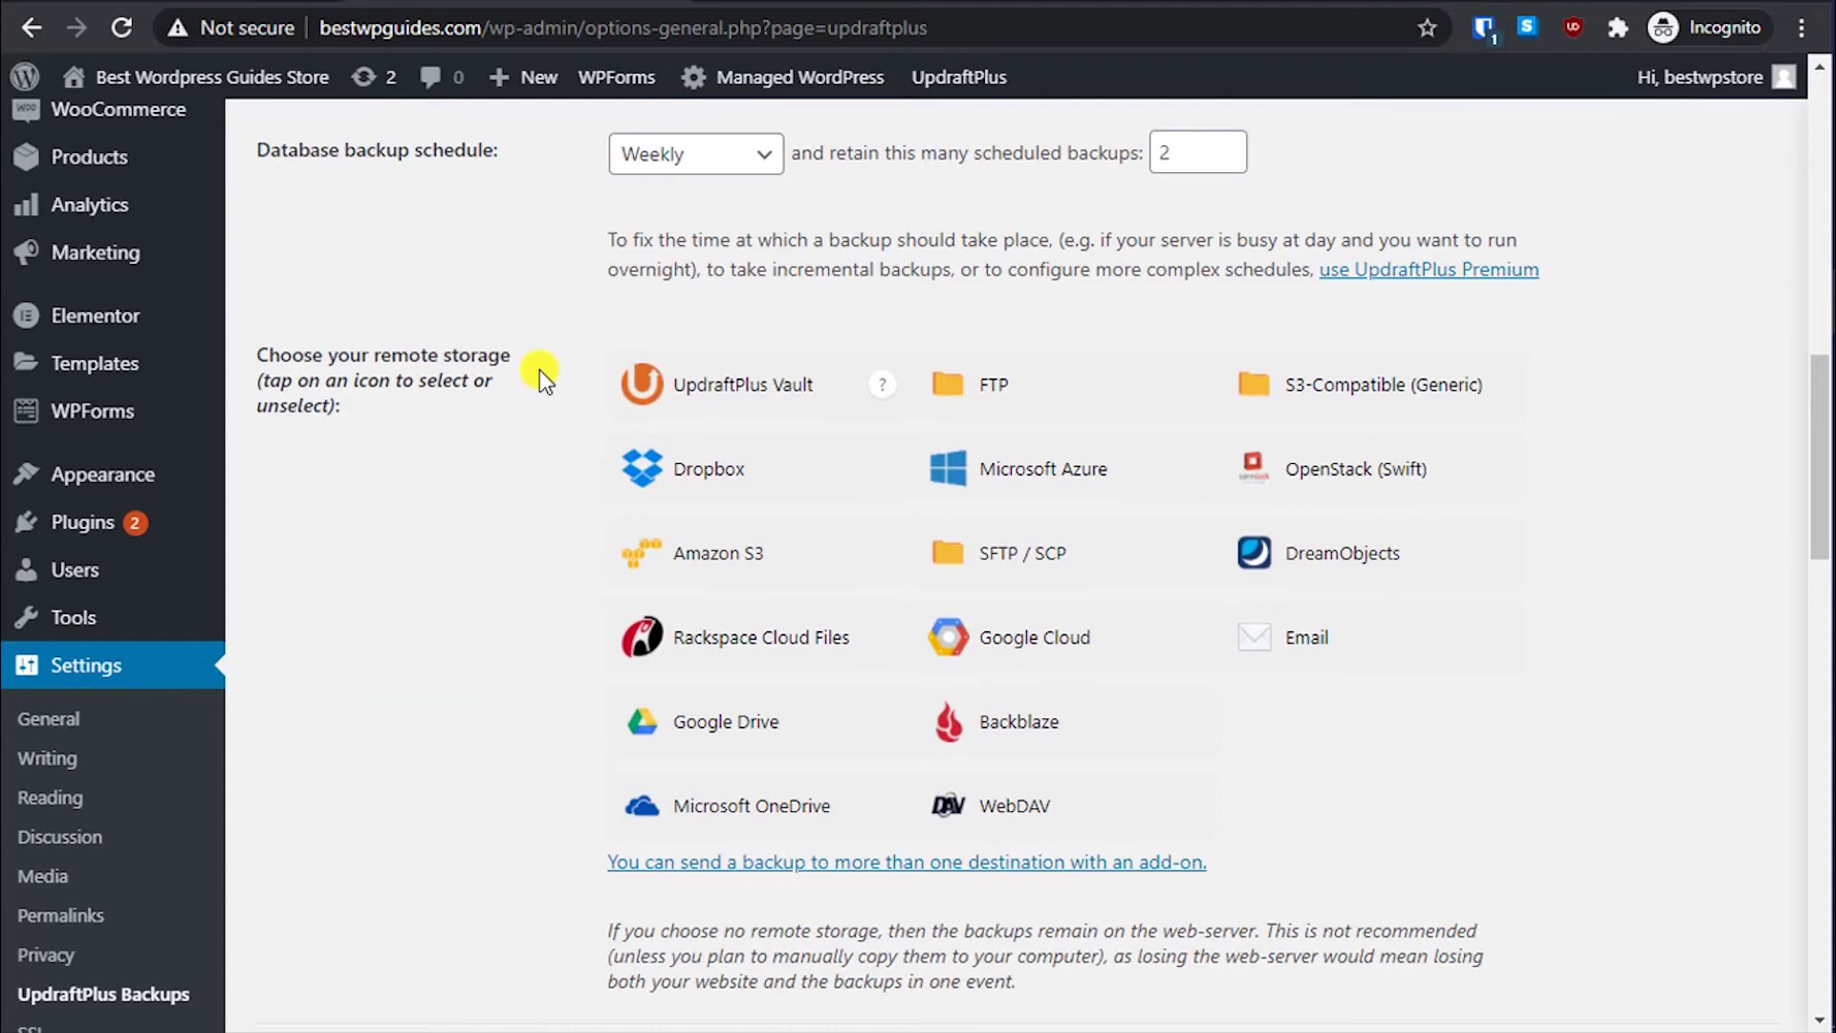
pyautogui.scroll(-3, 572, 355)
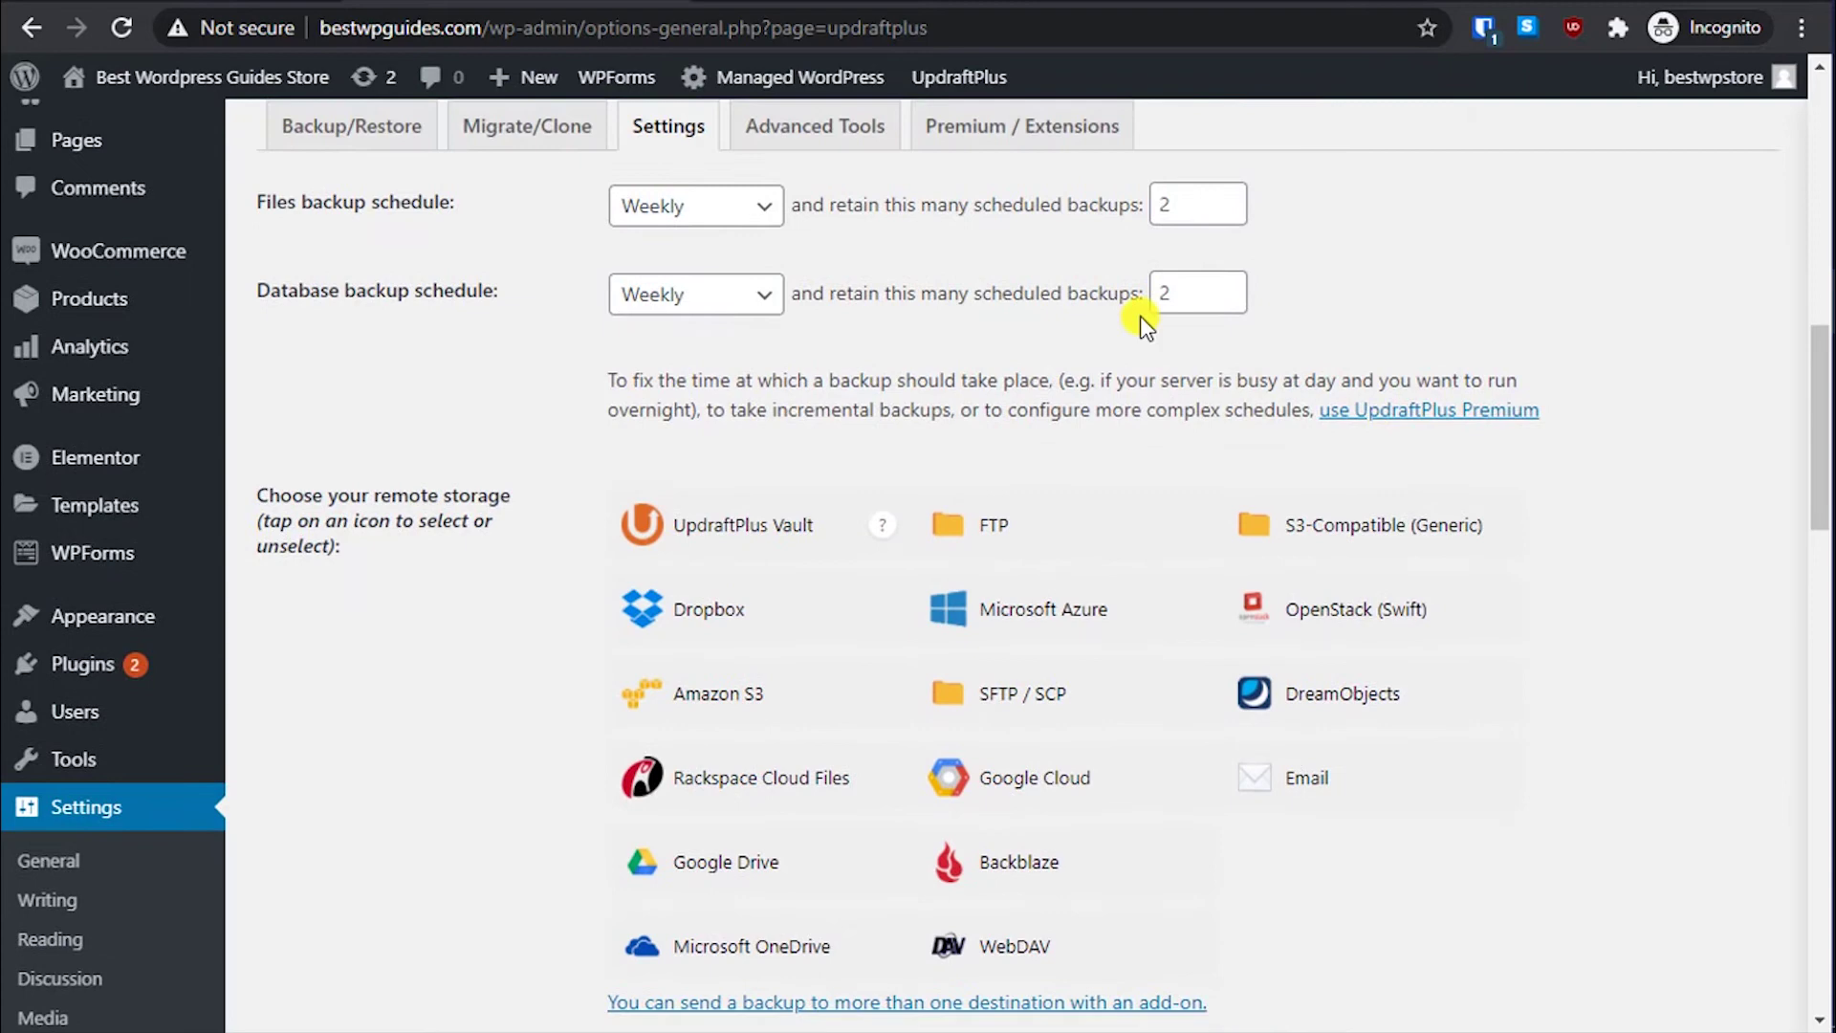
pyautogui.scroll(-3, 578, 773)
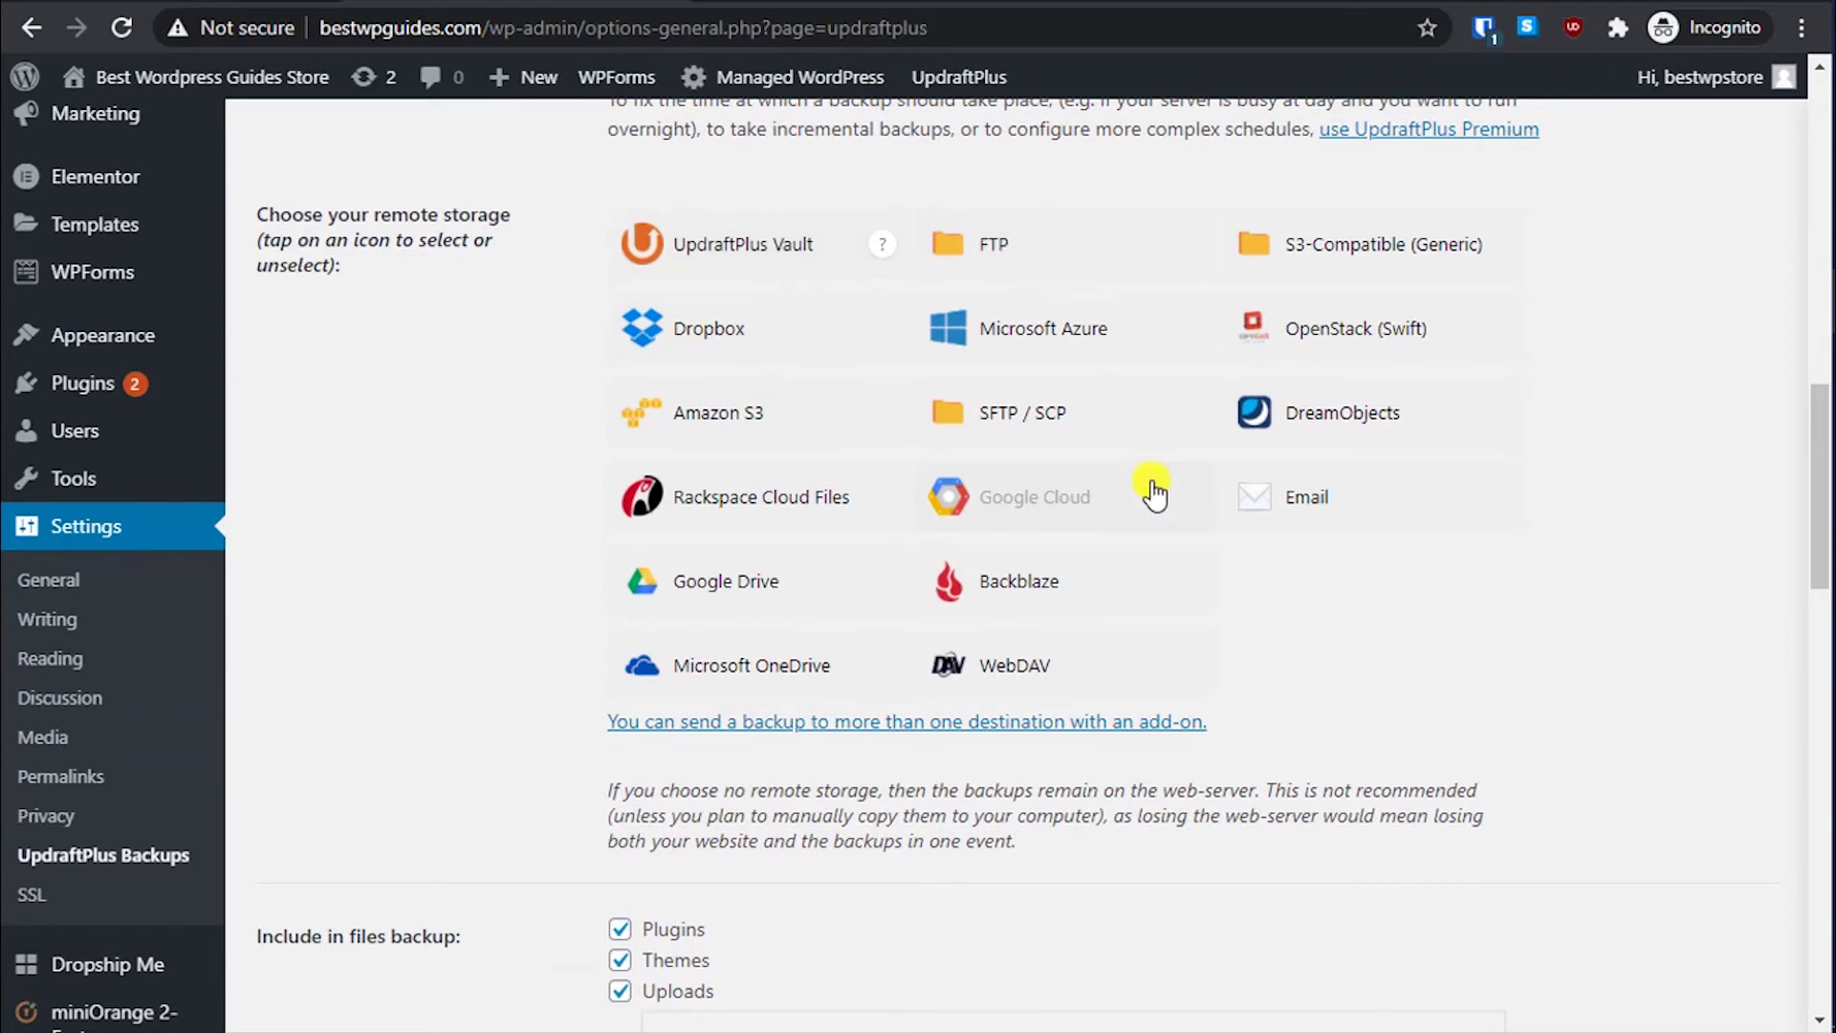
pyautogui.scroll(-7, 1153, 493)
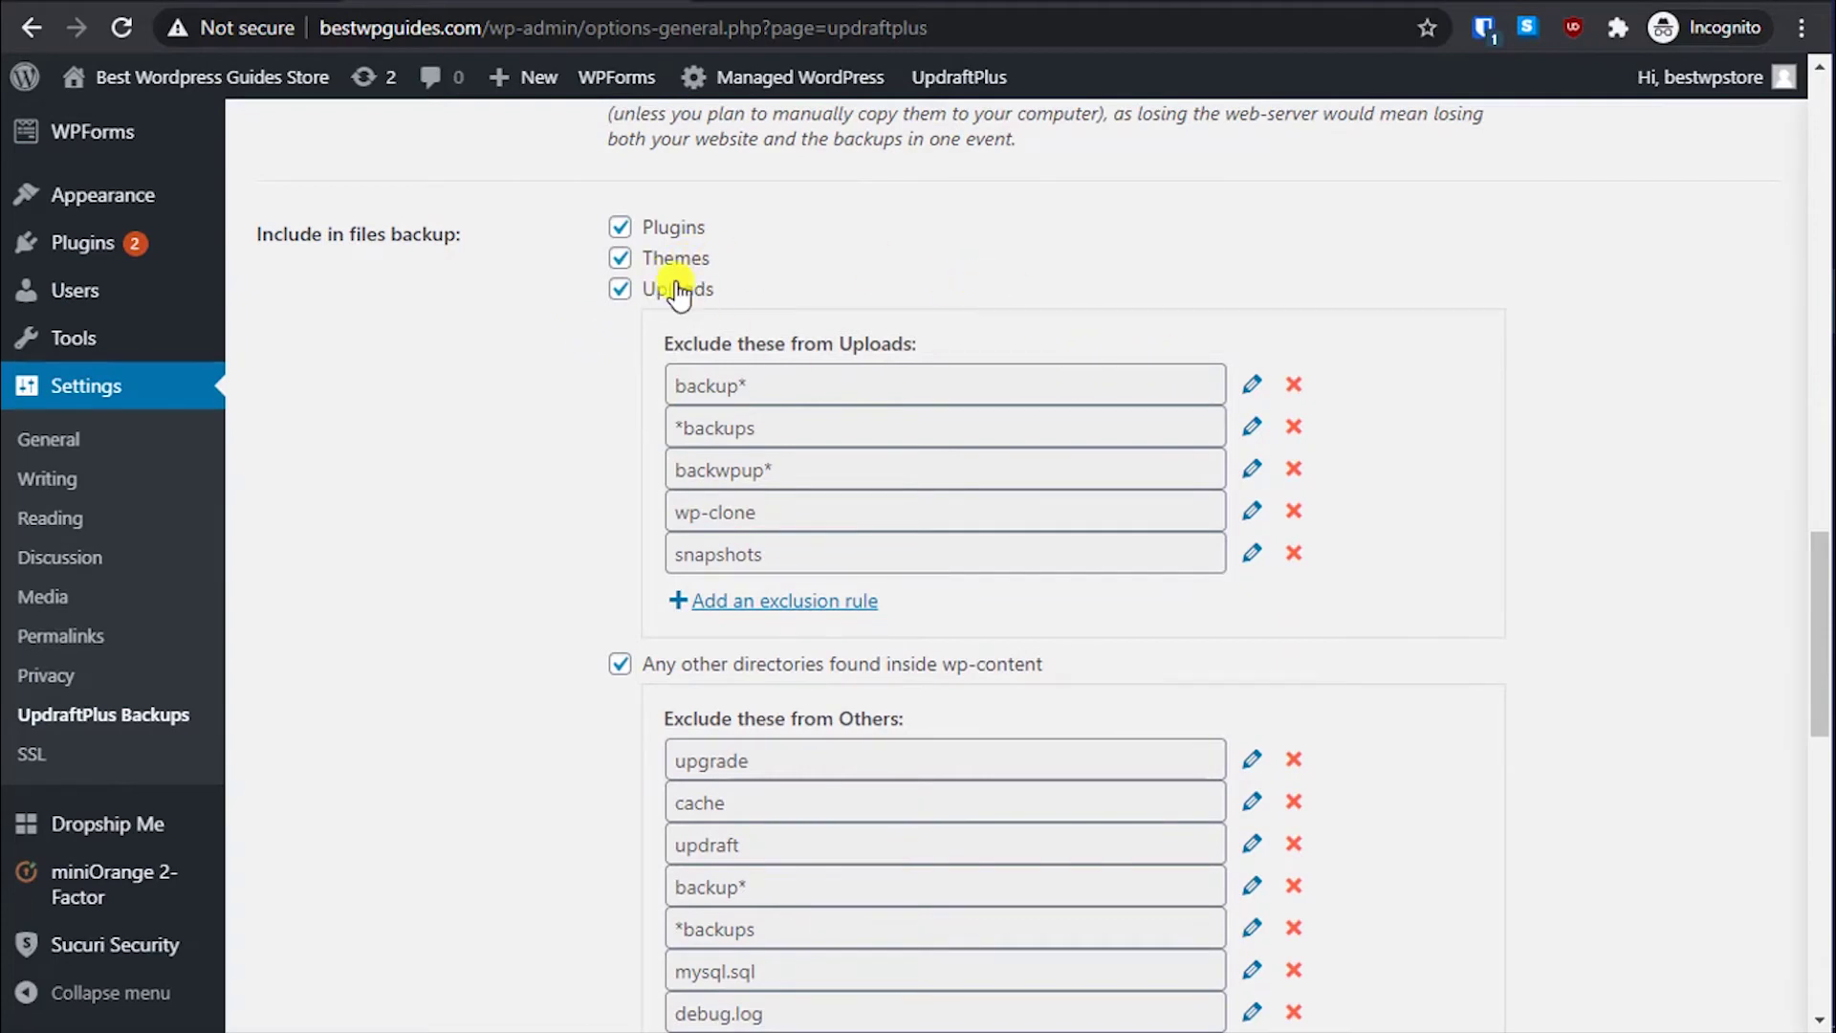
pyautogui.scroll(-7, 1044, 450)
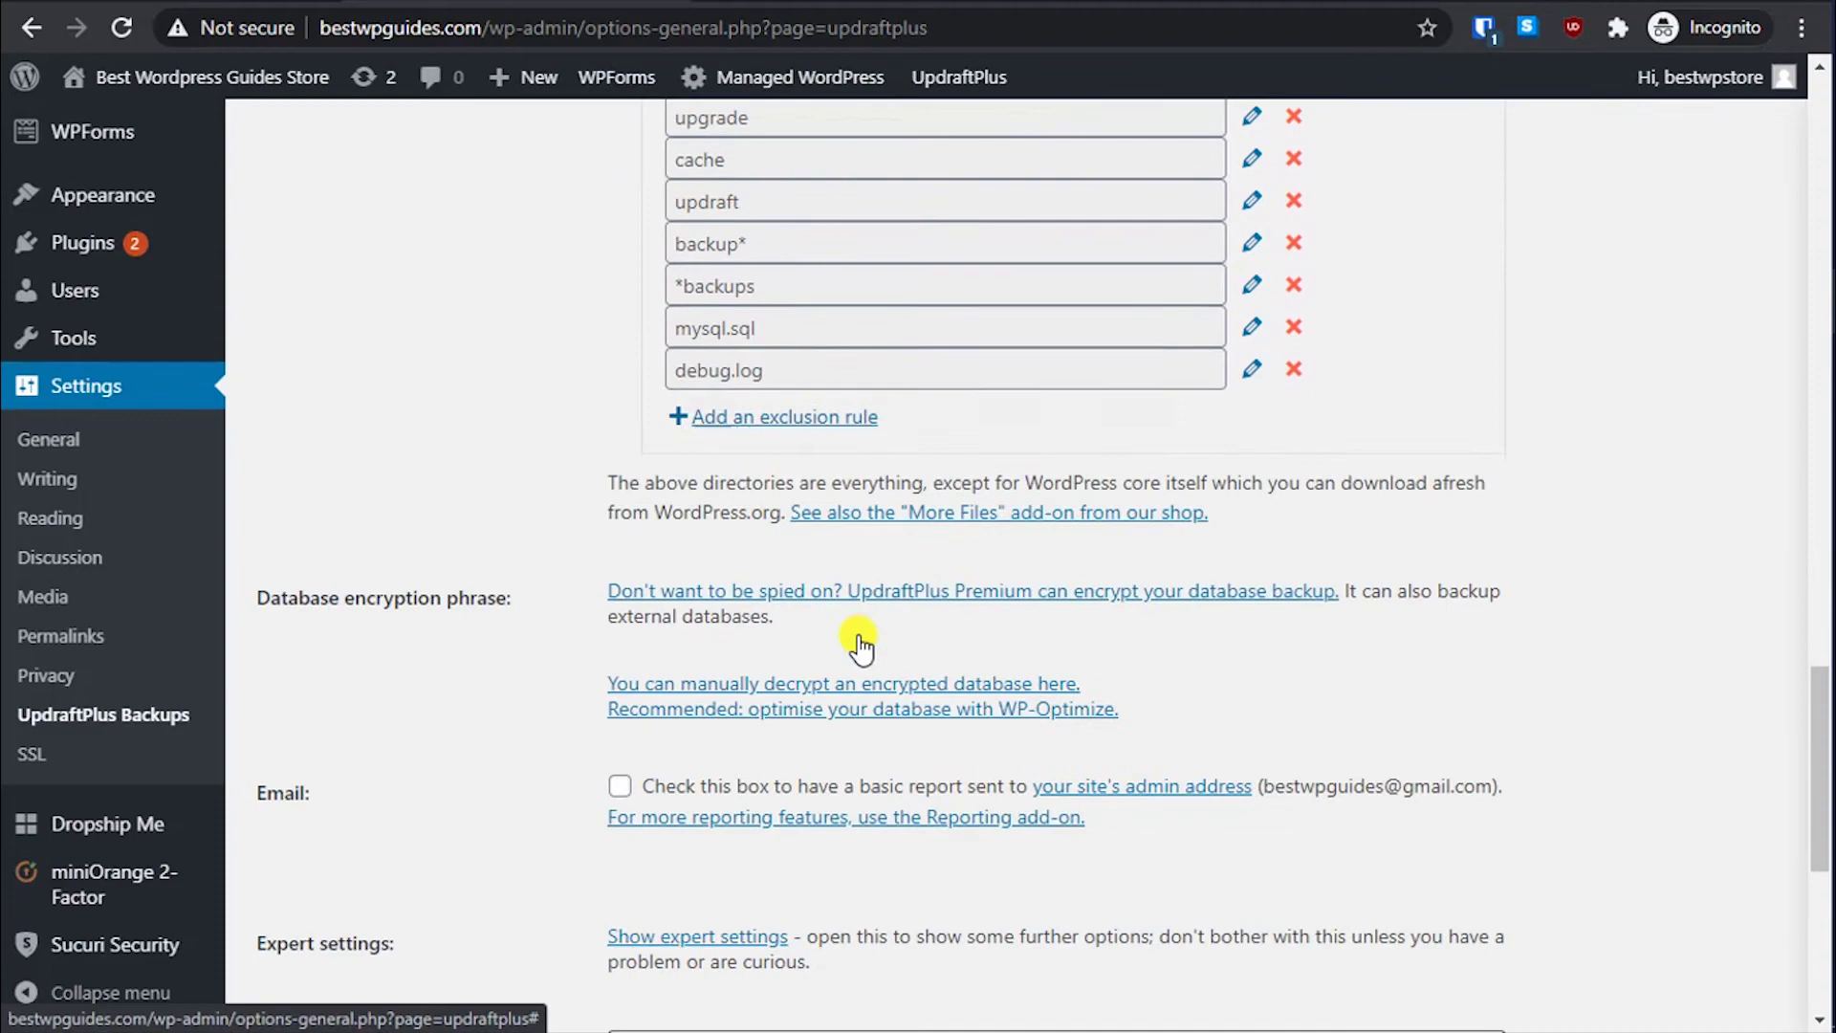
pyautogui.scroll(-3, 613, 612)
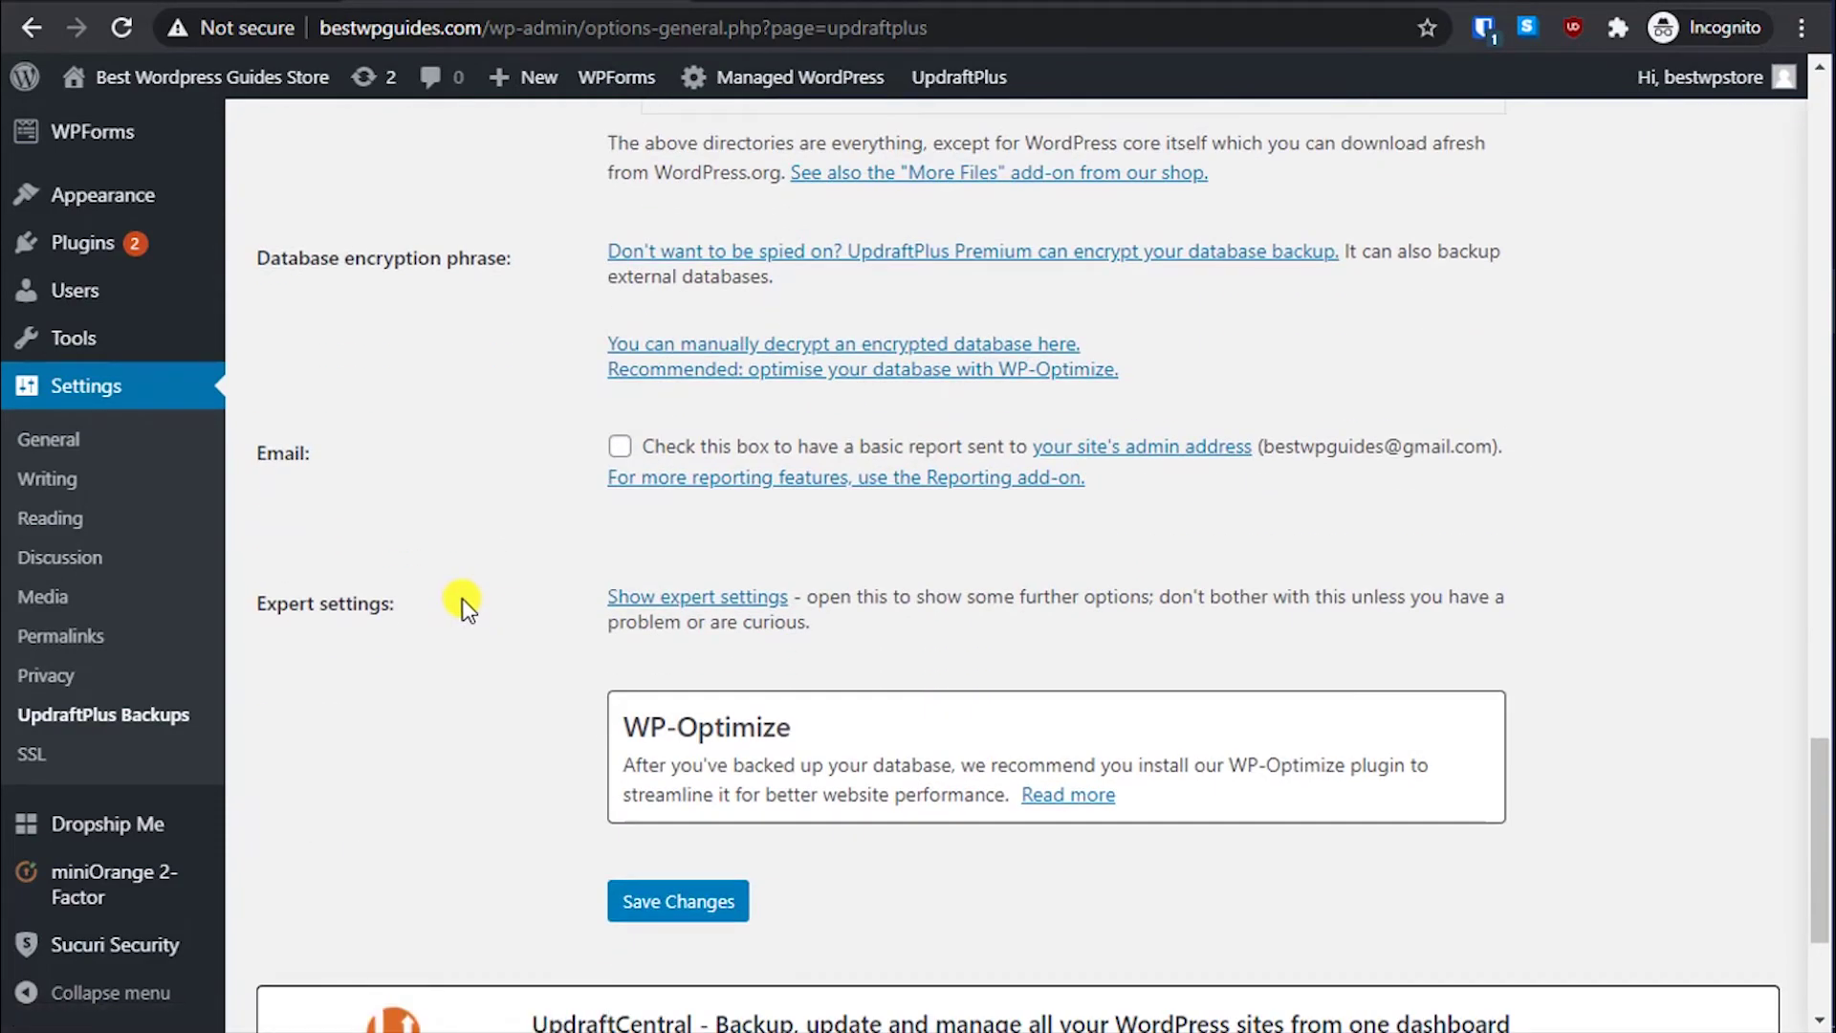
pyautogui.scroll(7, 464, 605)
pyautogui.scroll(-9, 469, 606)
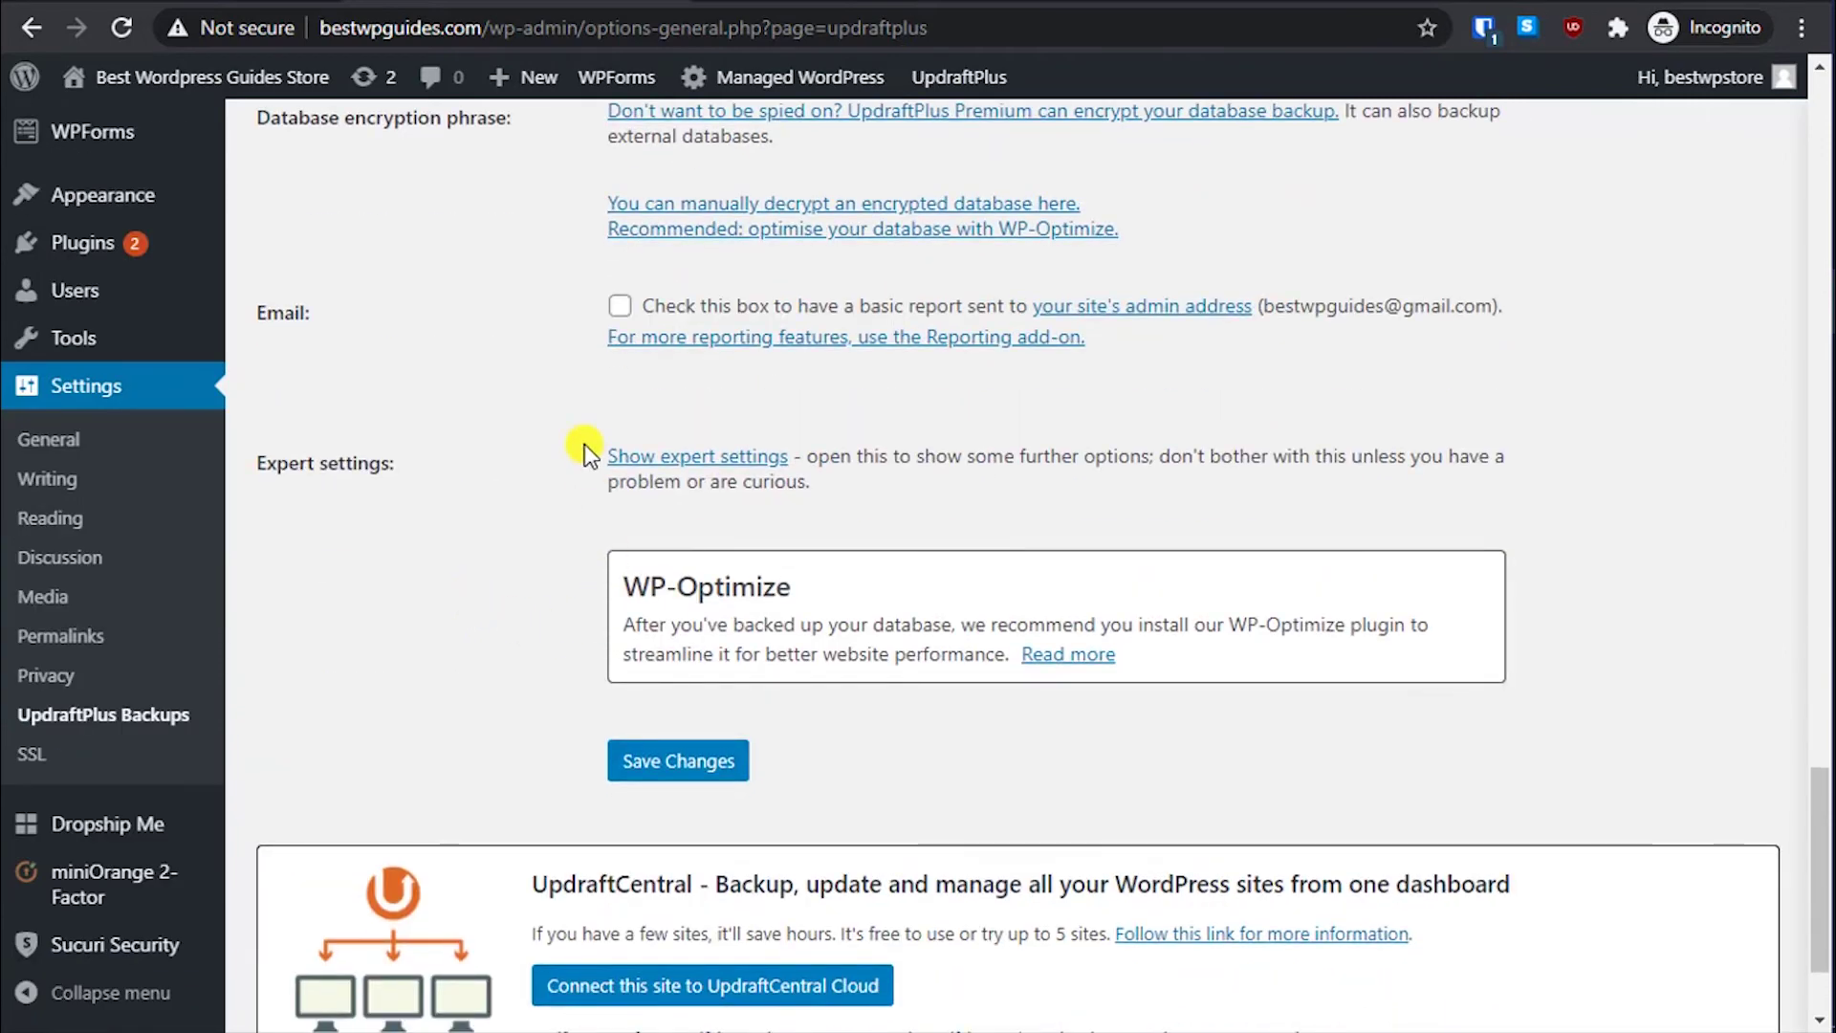
pyautogui.click(619, 305)
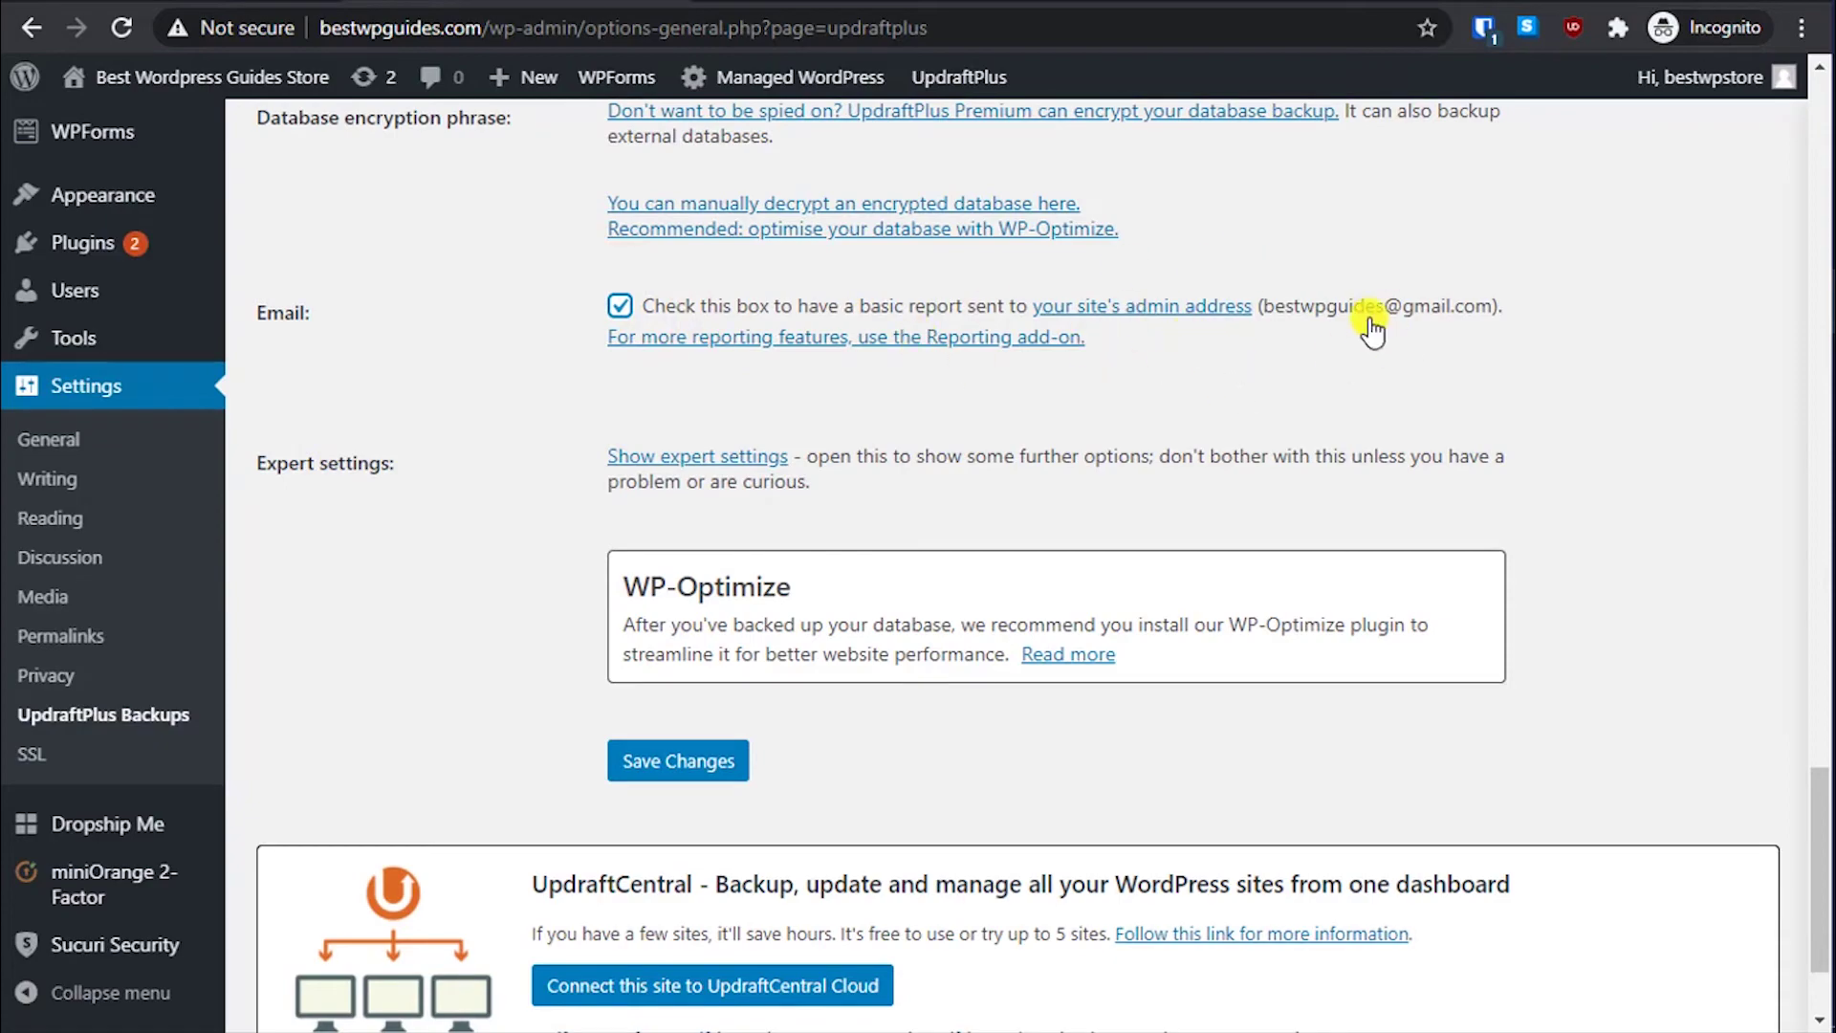
# Step: Select Google Drive as UpdraftPlus's remote storage, revealing its UpdraftPlus folder settings
pyautogui.scroll(15, 495, 394)
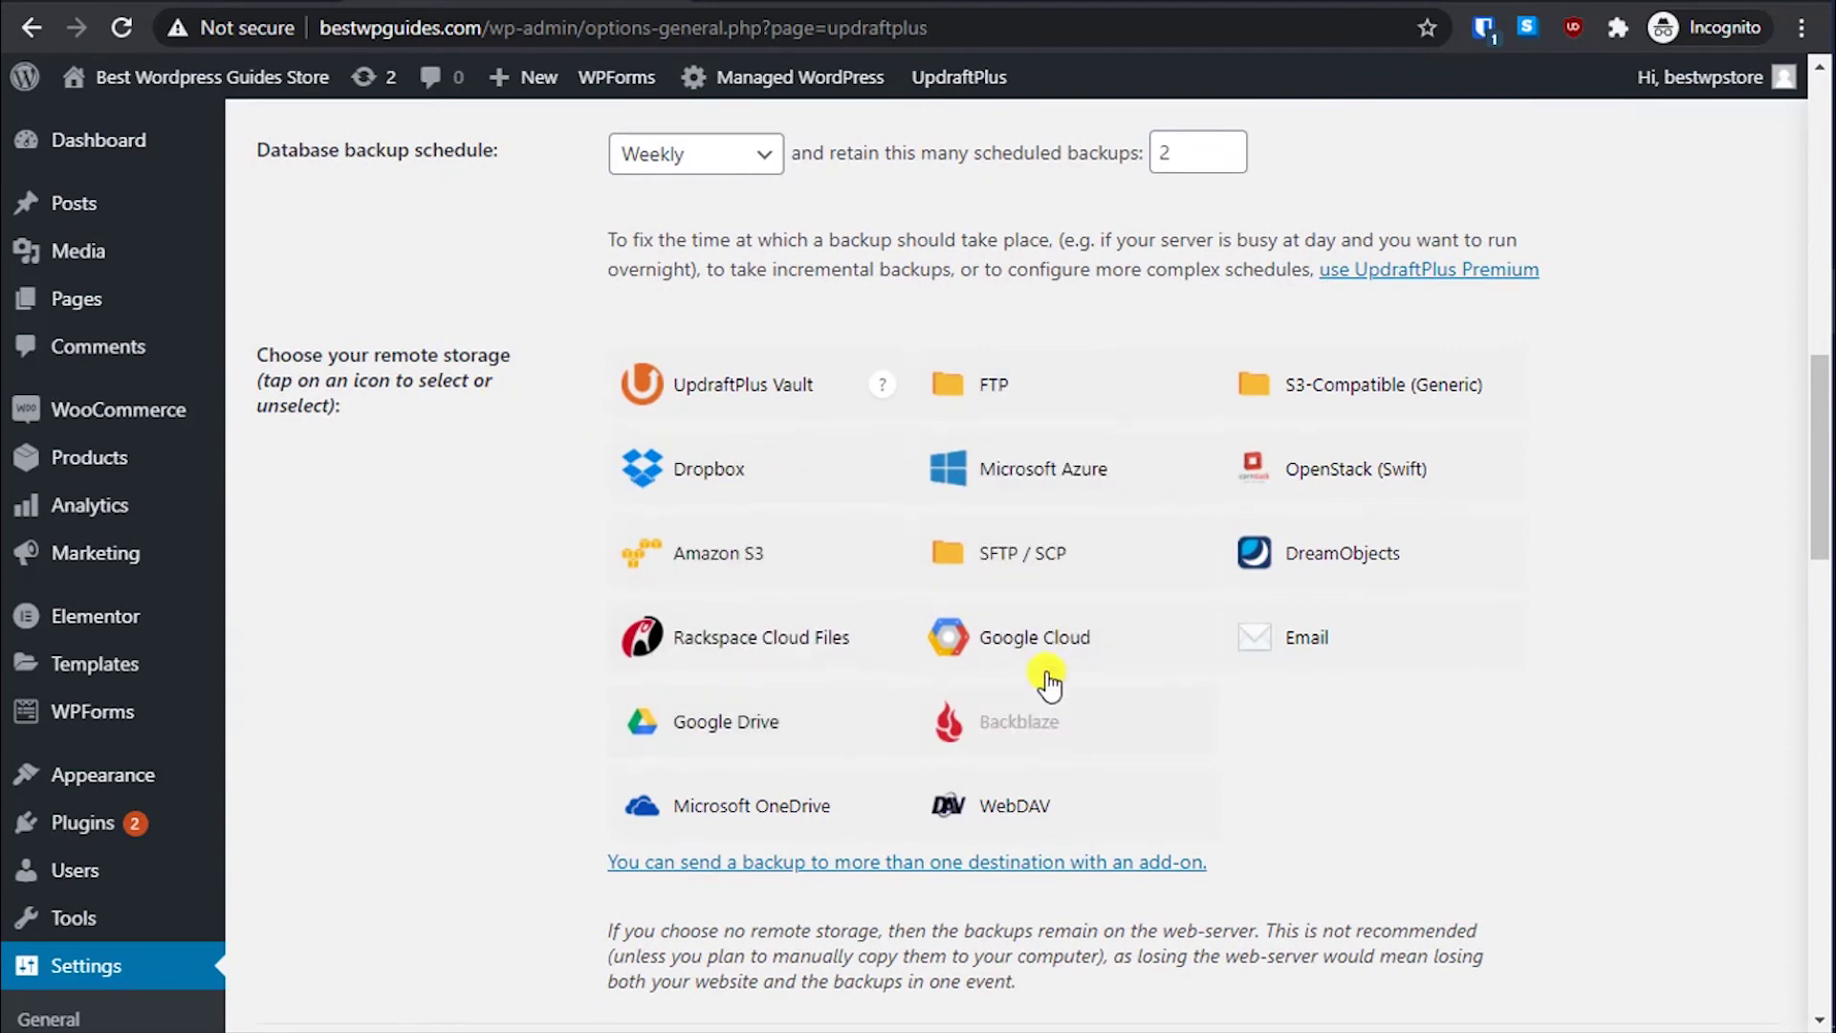
pyautogui.click(741, 736)
pyautogui.scroll(-4, 487, 737)
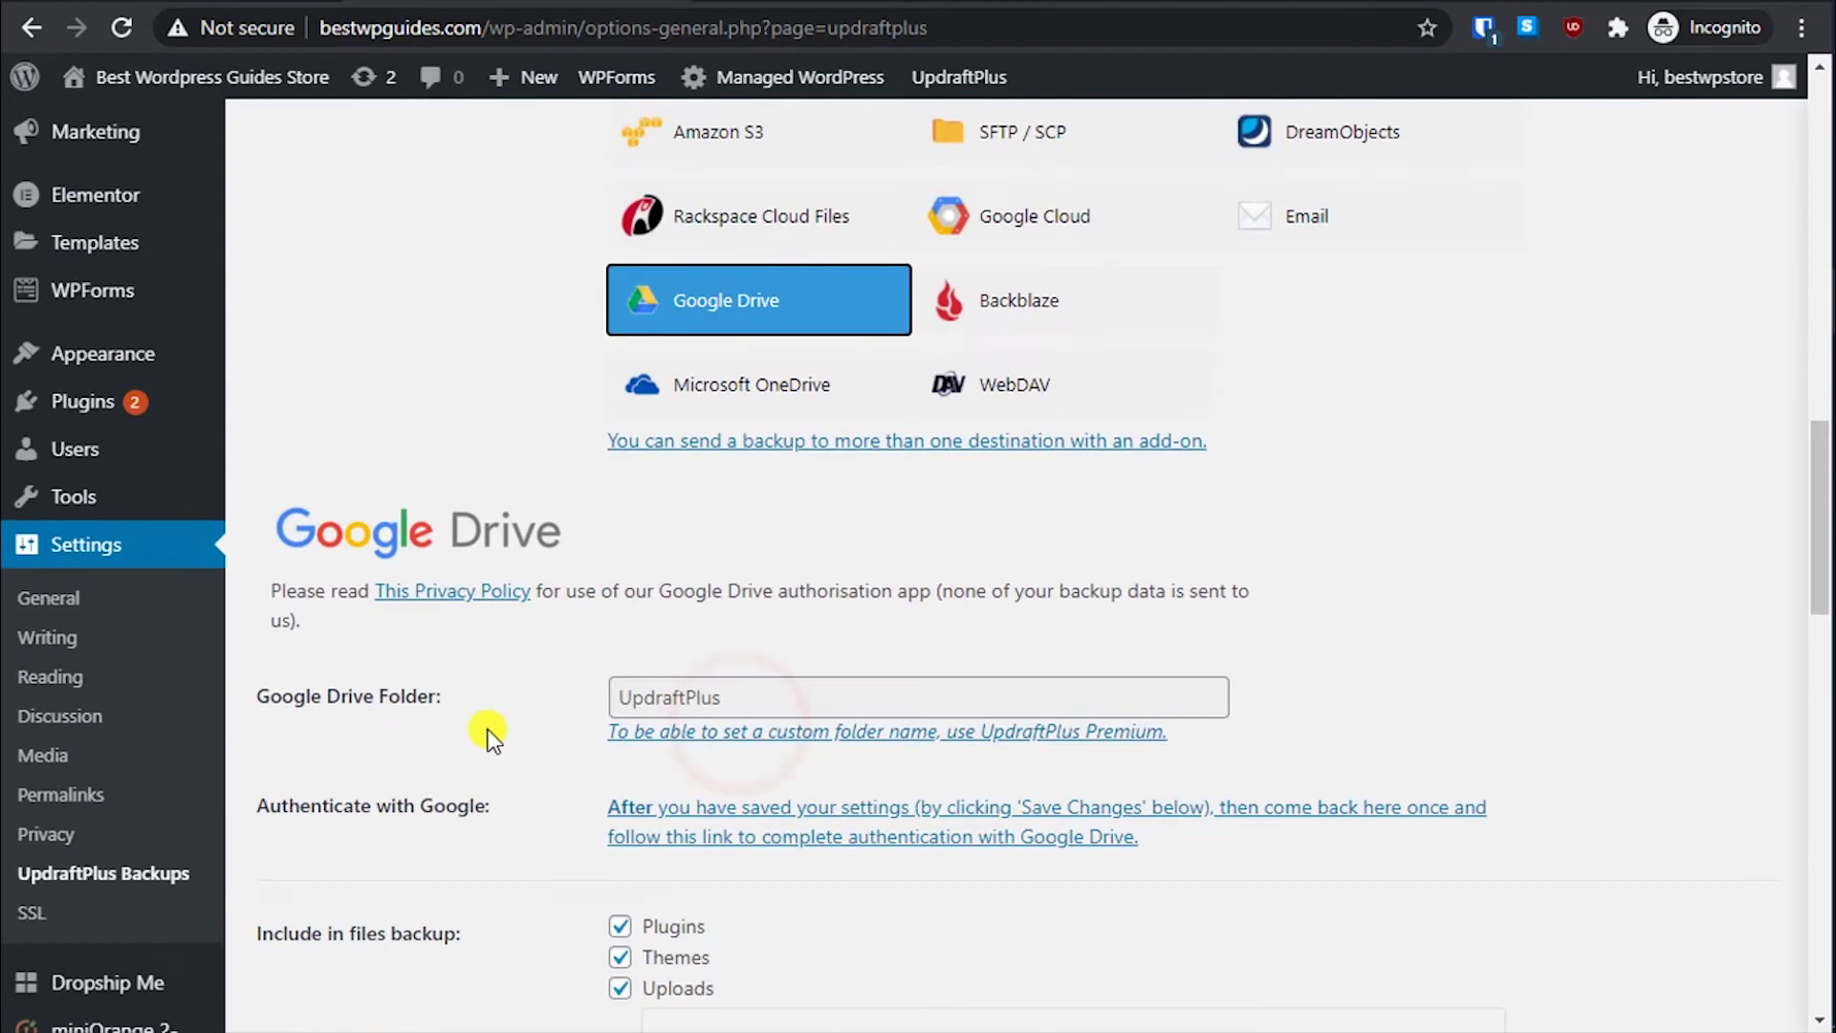
pyautogui.scroll(-2, 488, 737)
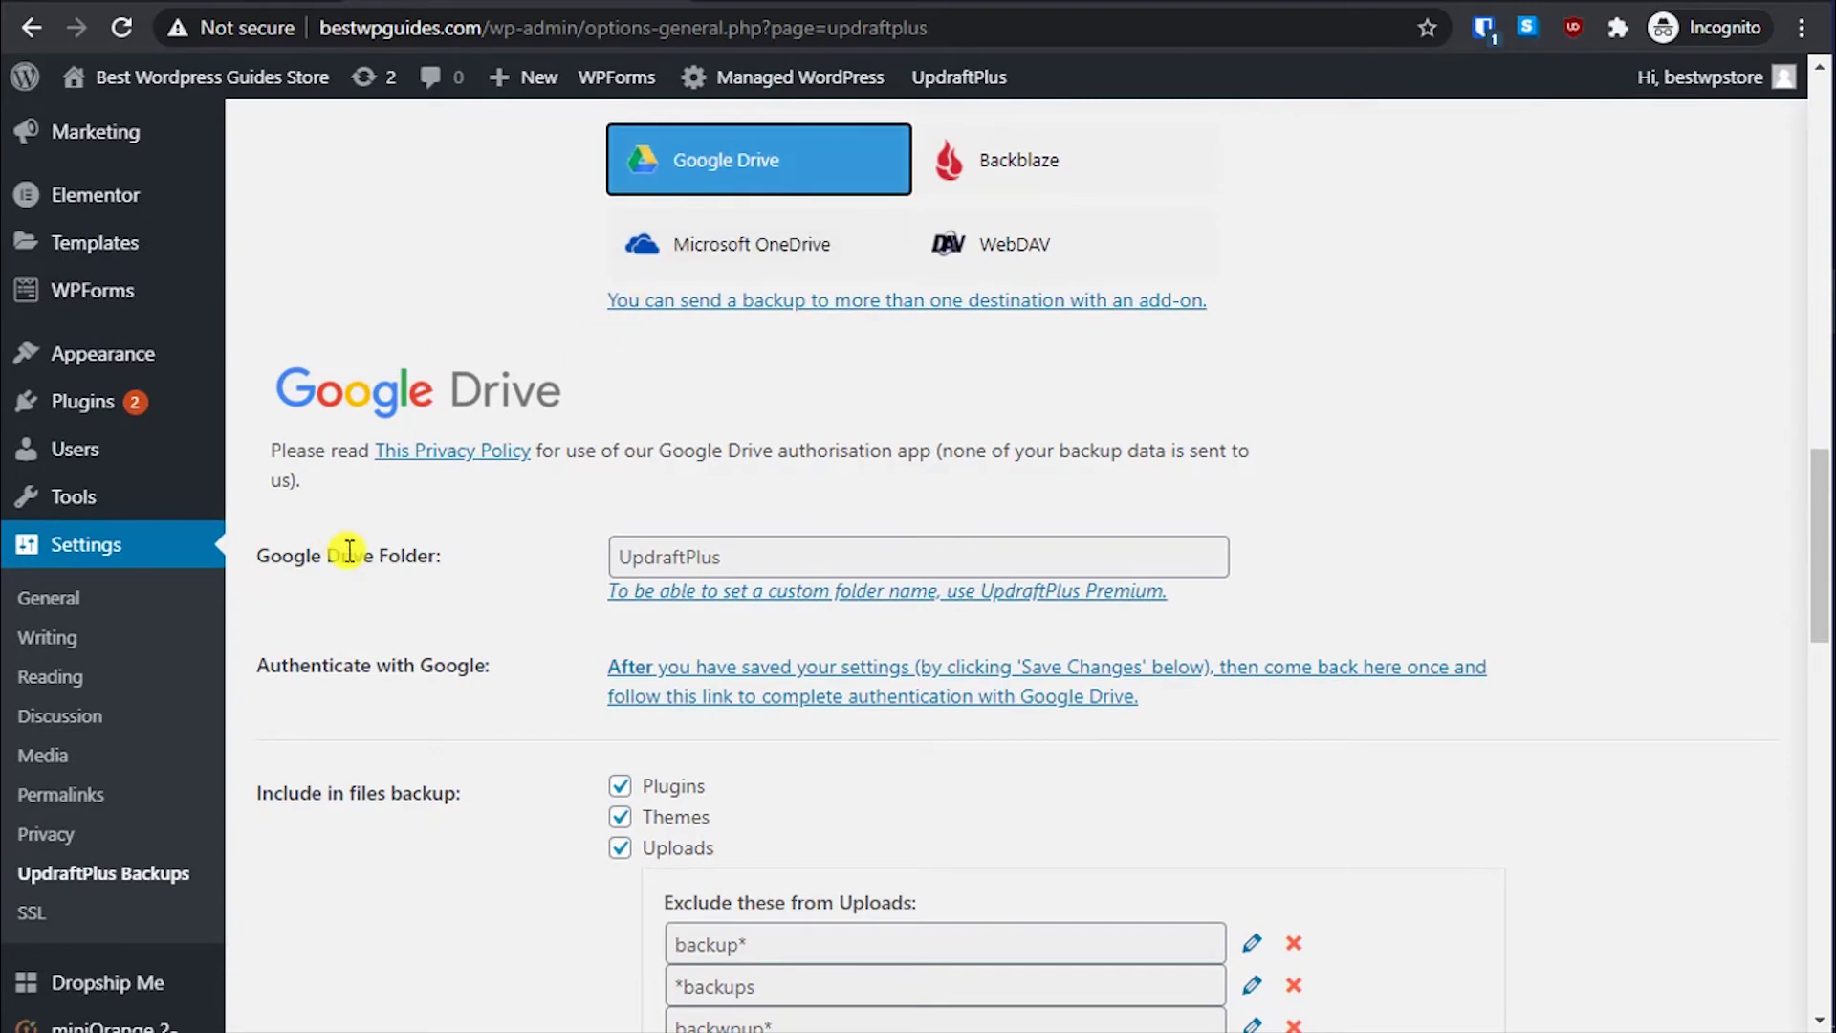
pyautogui.scroll(-12, 356, 584)
pyautogui.scroll(-1, 358, 585)
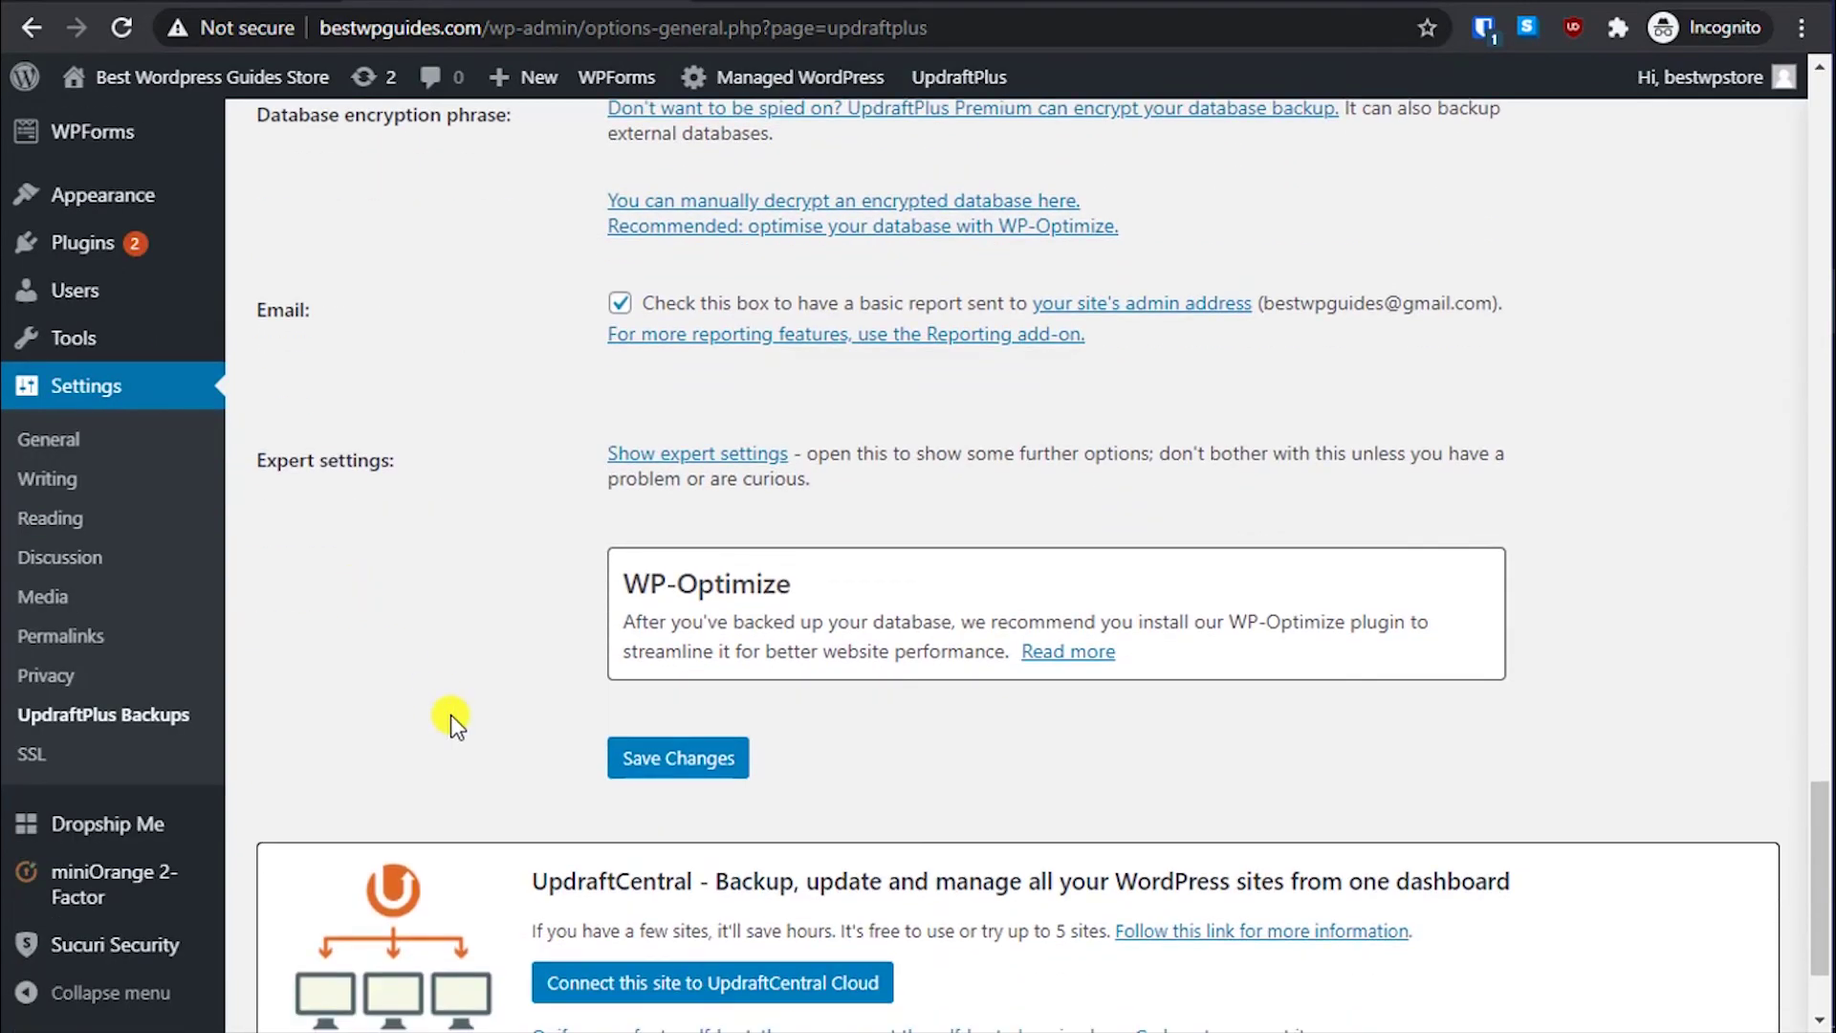
# Step: Save the backup settings and follow the popup link to authorise Google Drive access
pyautogui.click(681, 759)
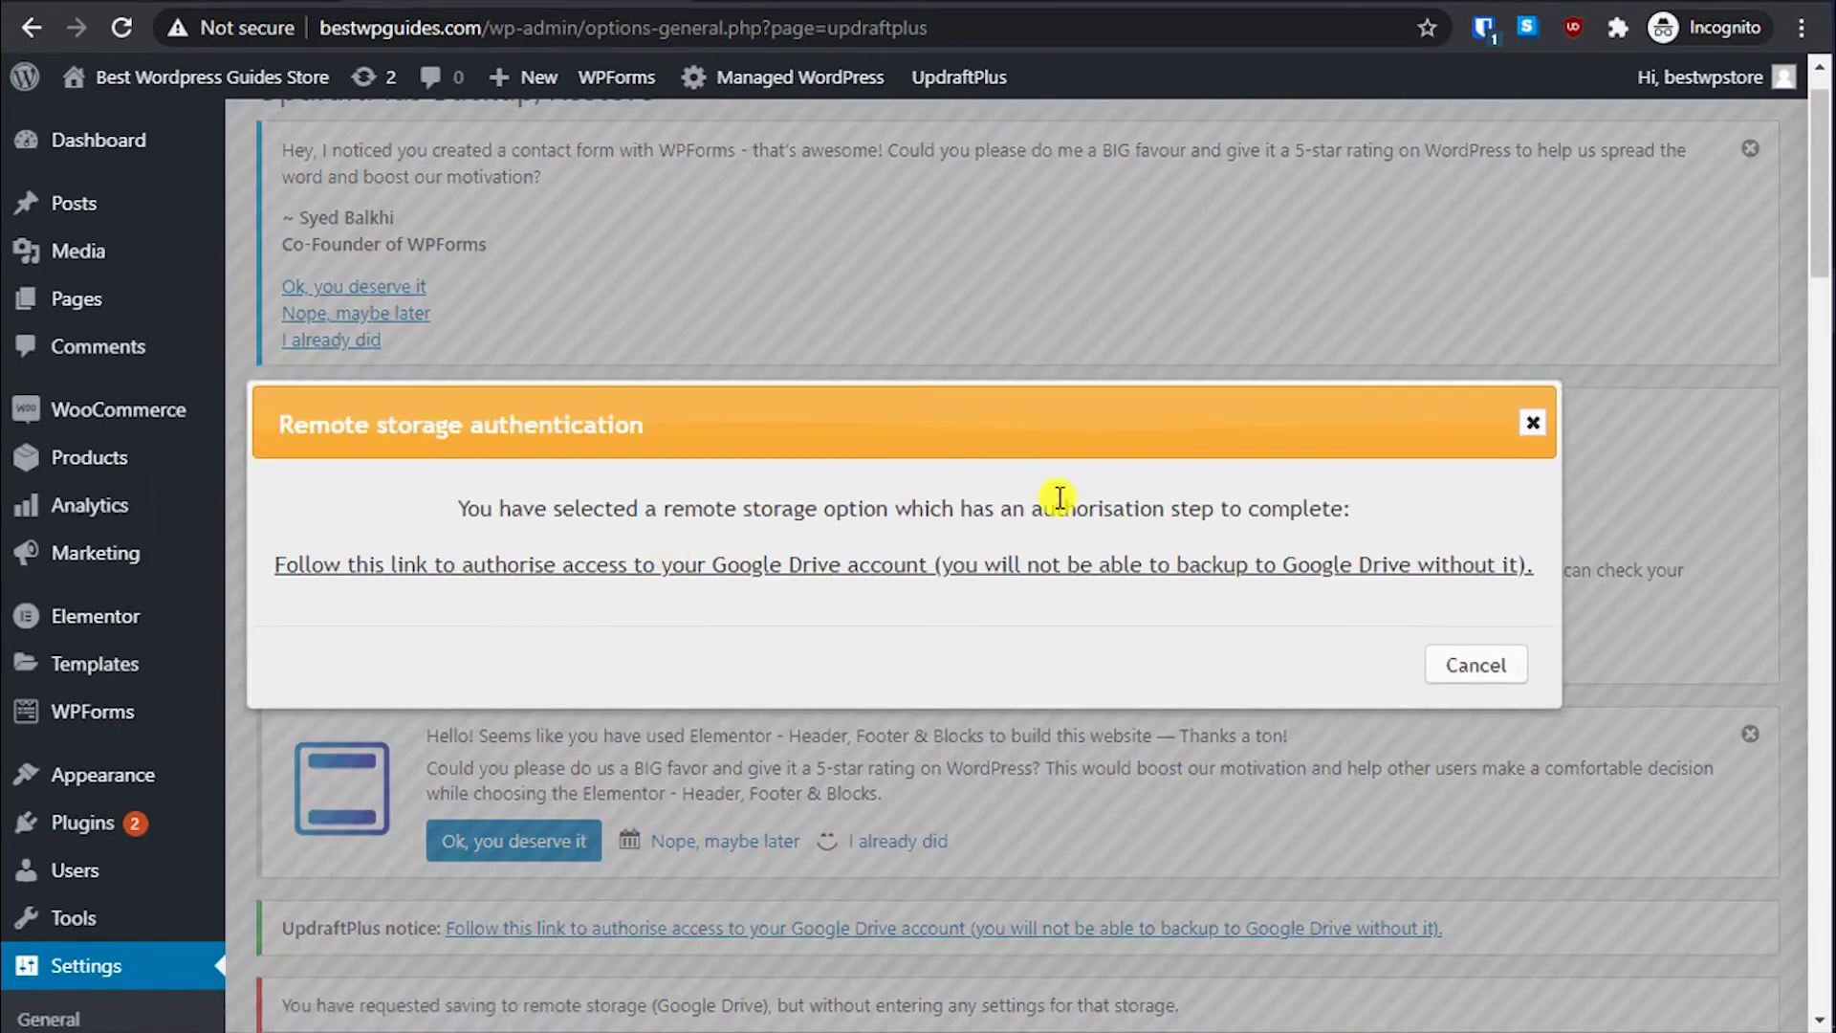
pyautogui.click(713, 564)
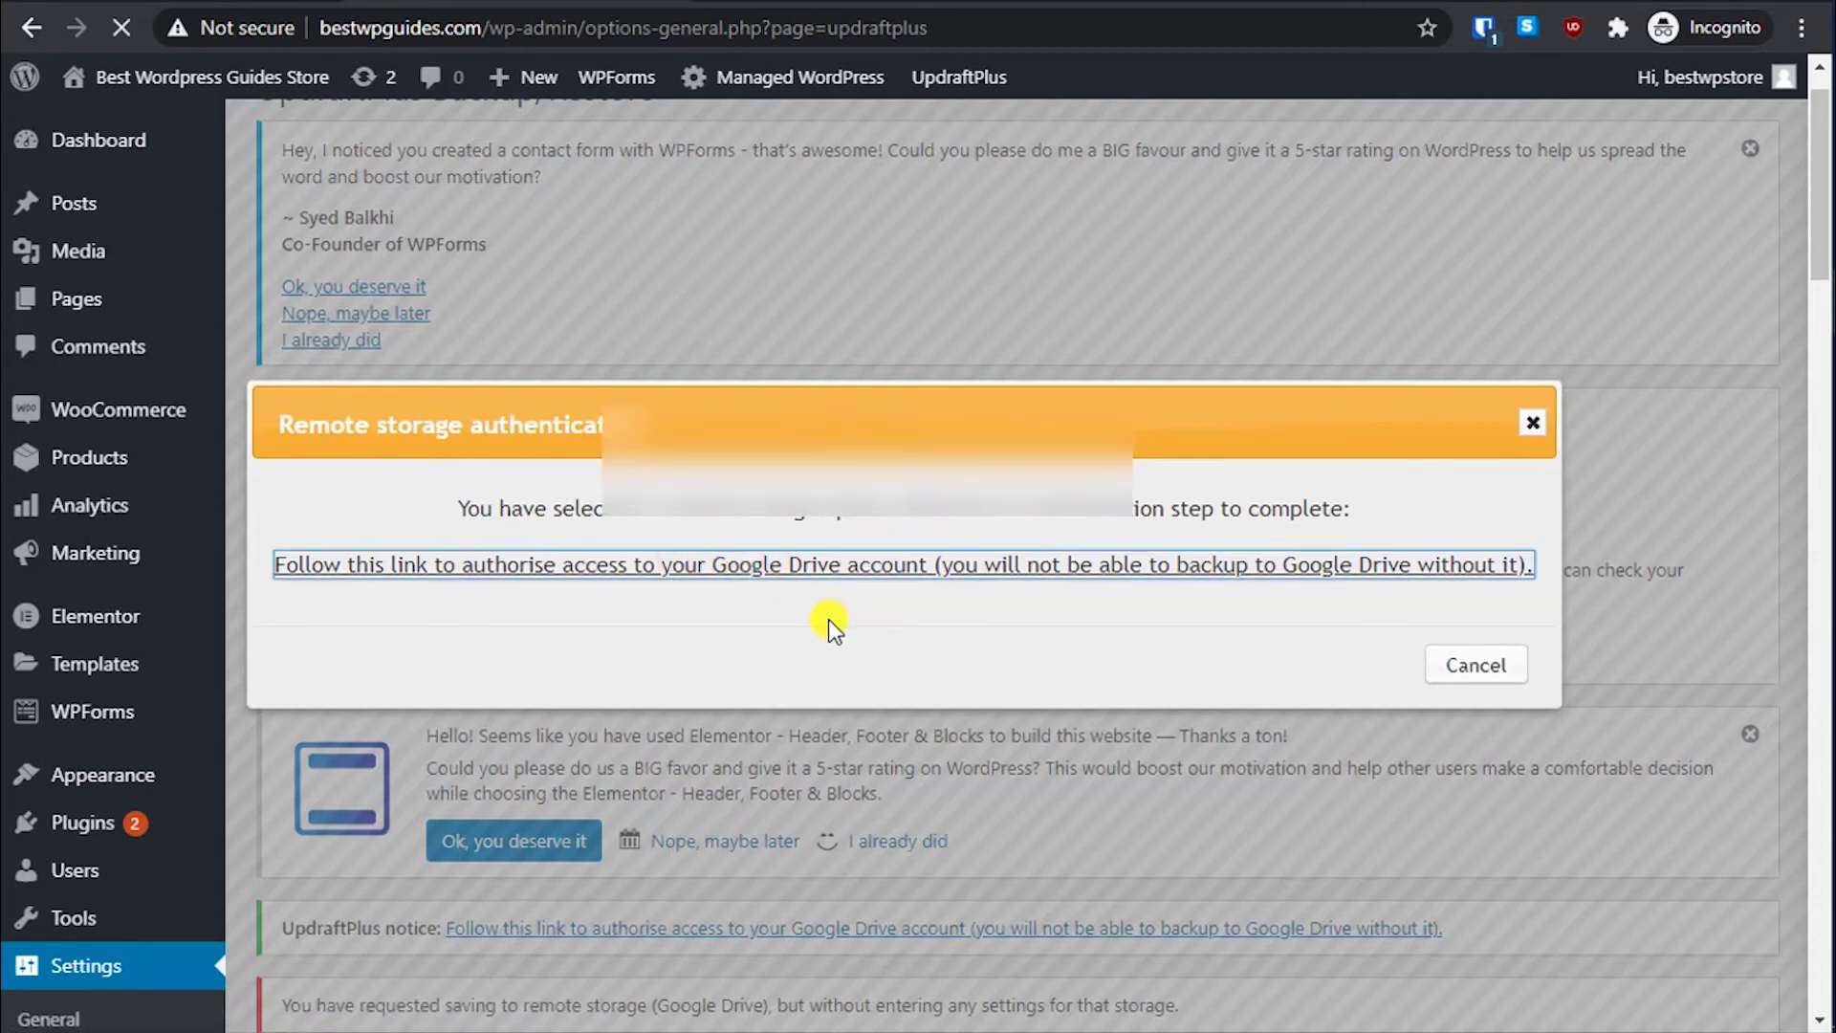
pyautogui.click(843, 572)
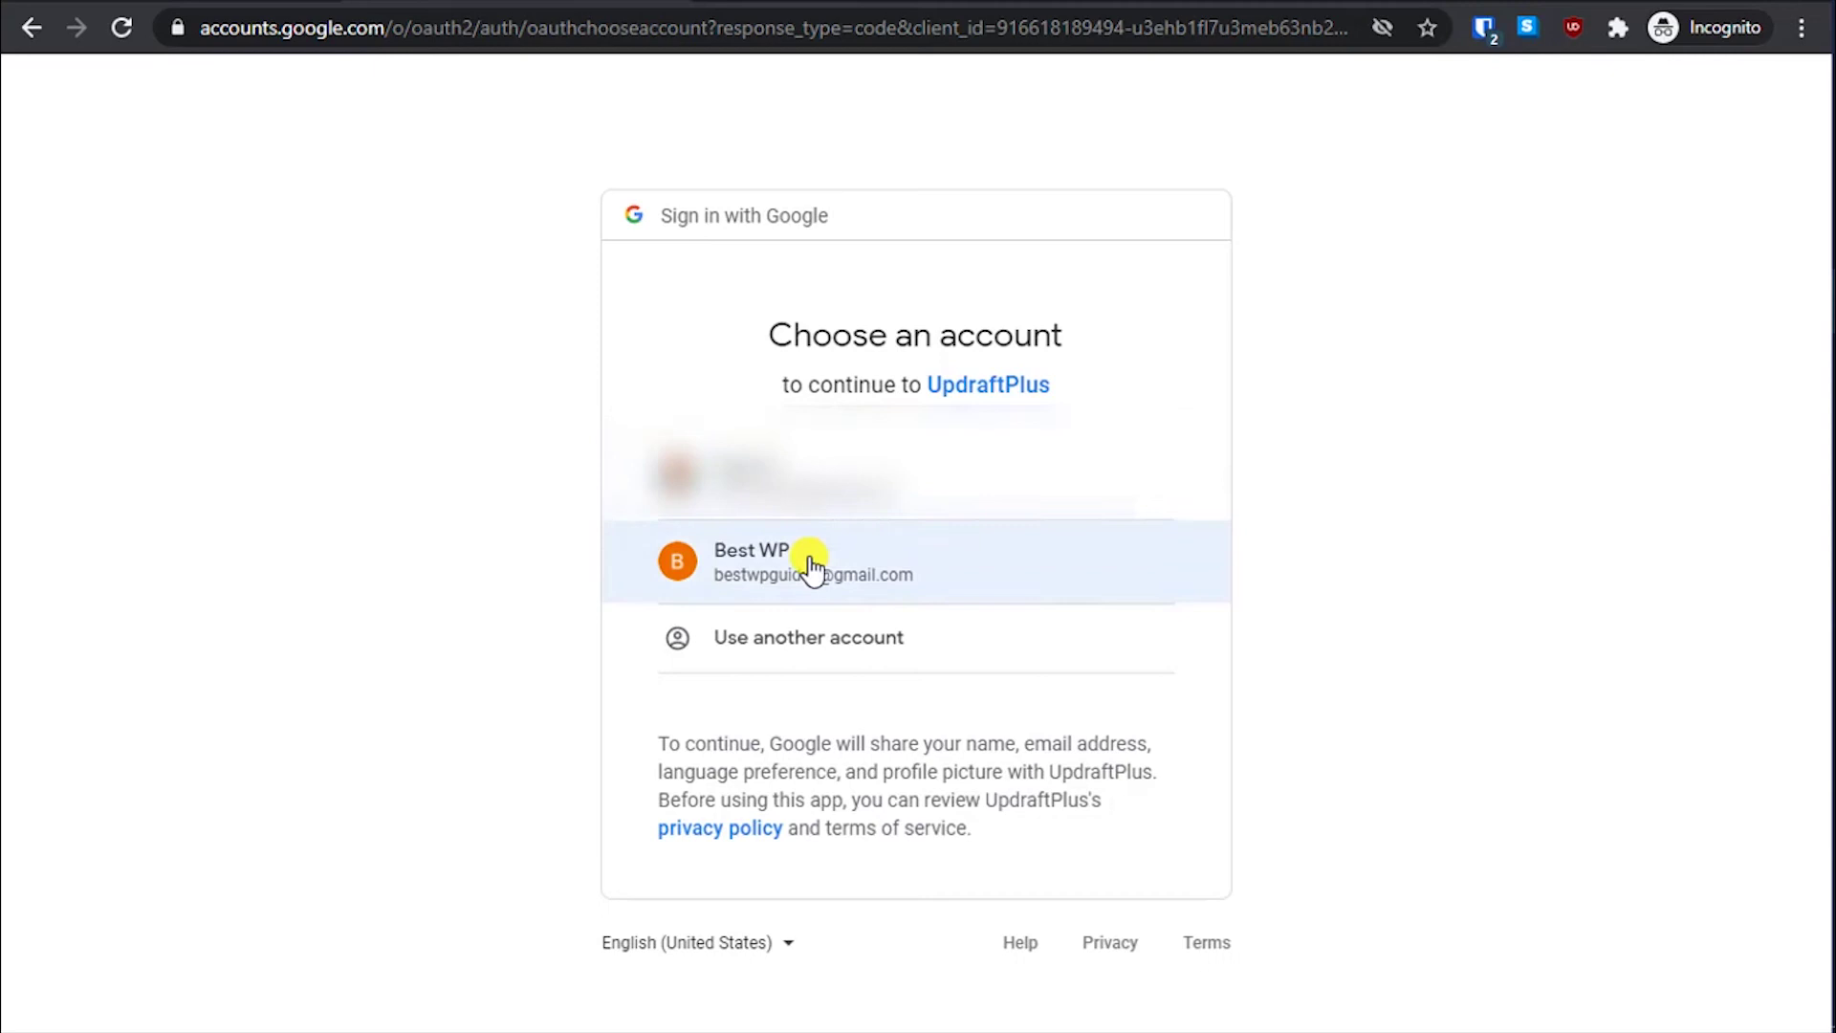
# Step: Sign in with the site's Google account, allow Drive access, and complete UpdraftPlus setup
pyautogui.click(813, 569)
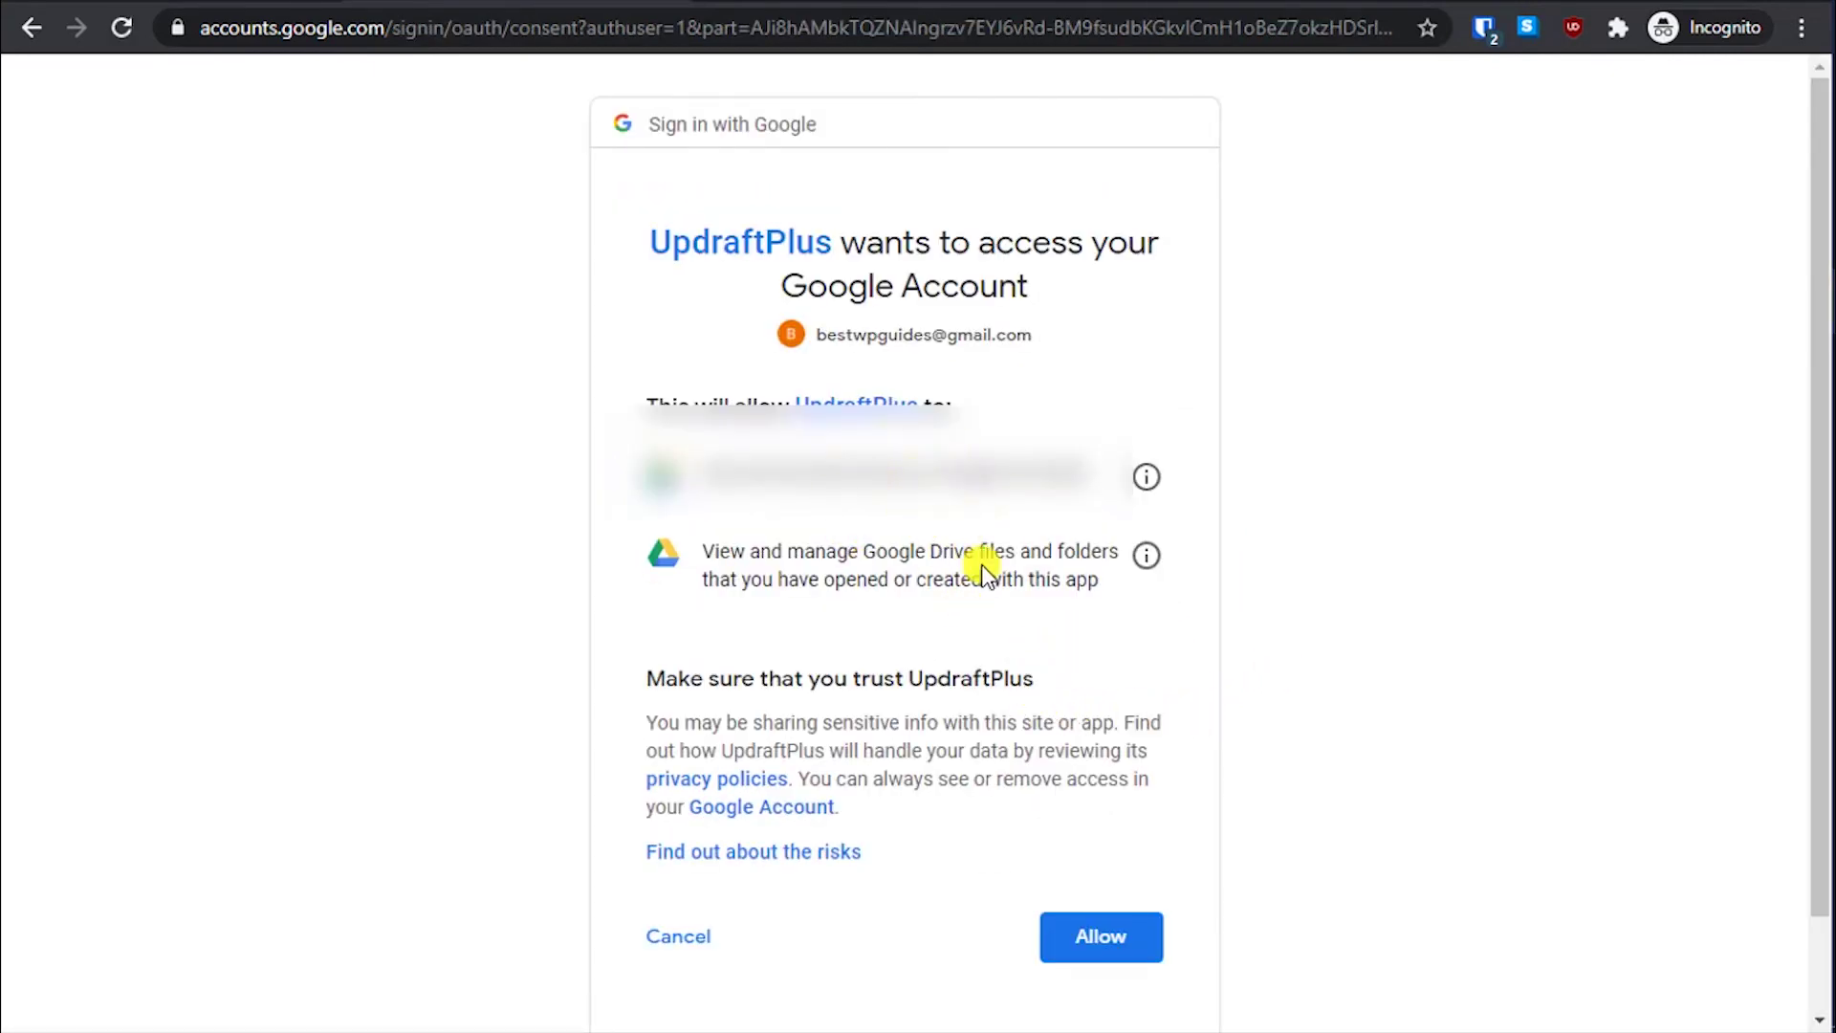
pyautogui.click(1095, 933)
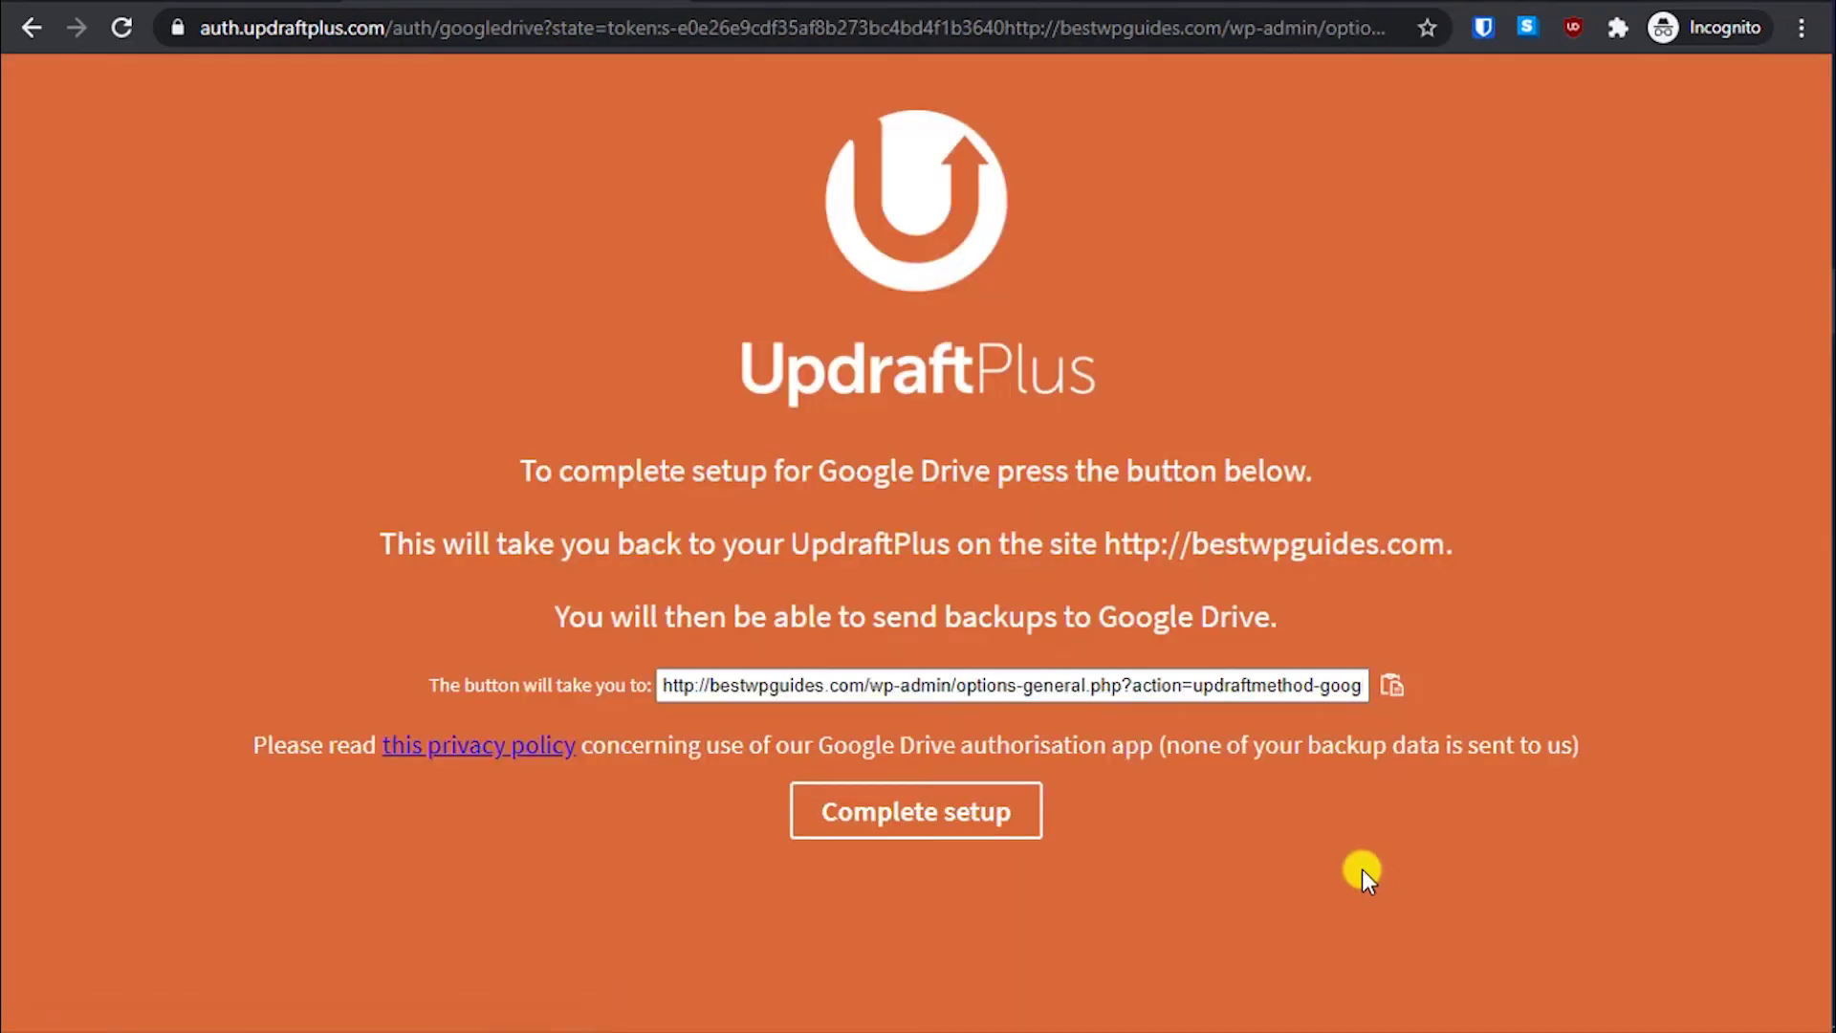
pyautogui.click(968, 834)
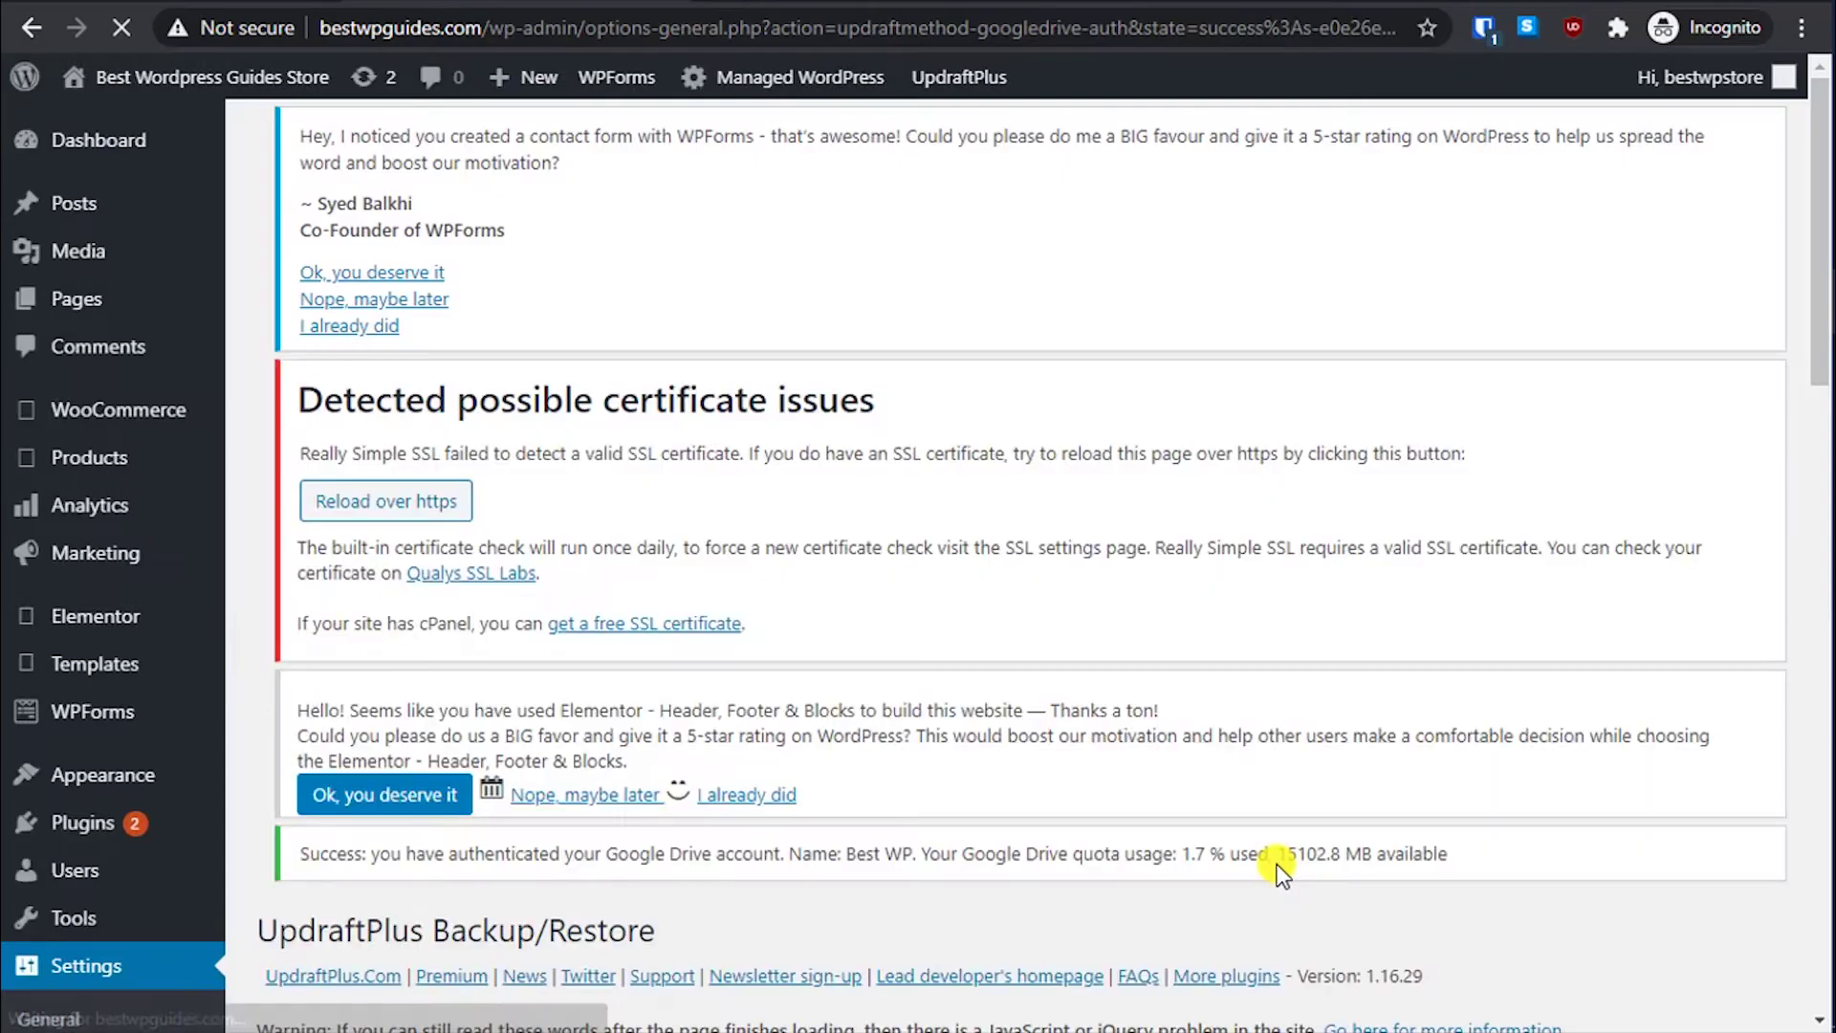
# Step: Review the Settings tab: Weekly file and database backups keeping 2, Google Drive authenticated
pyautogui.scroll(-15, 1201, 802)
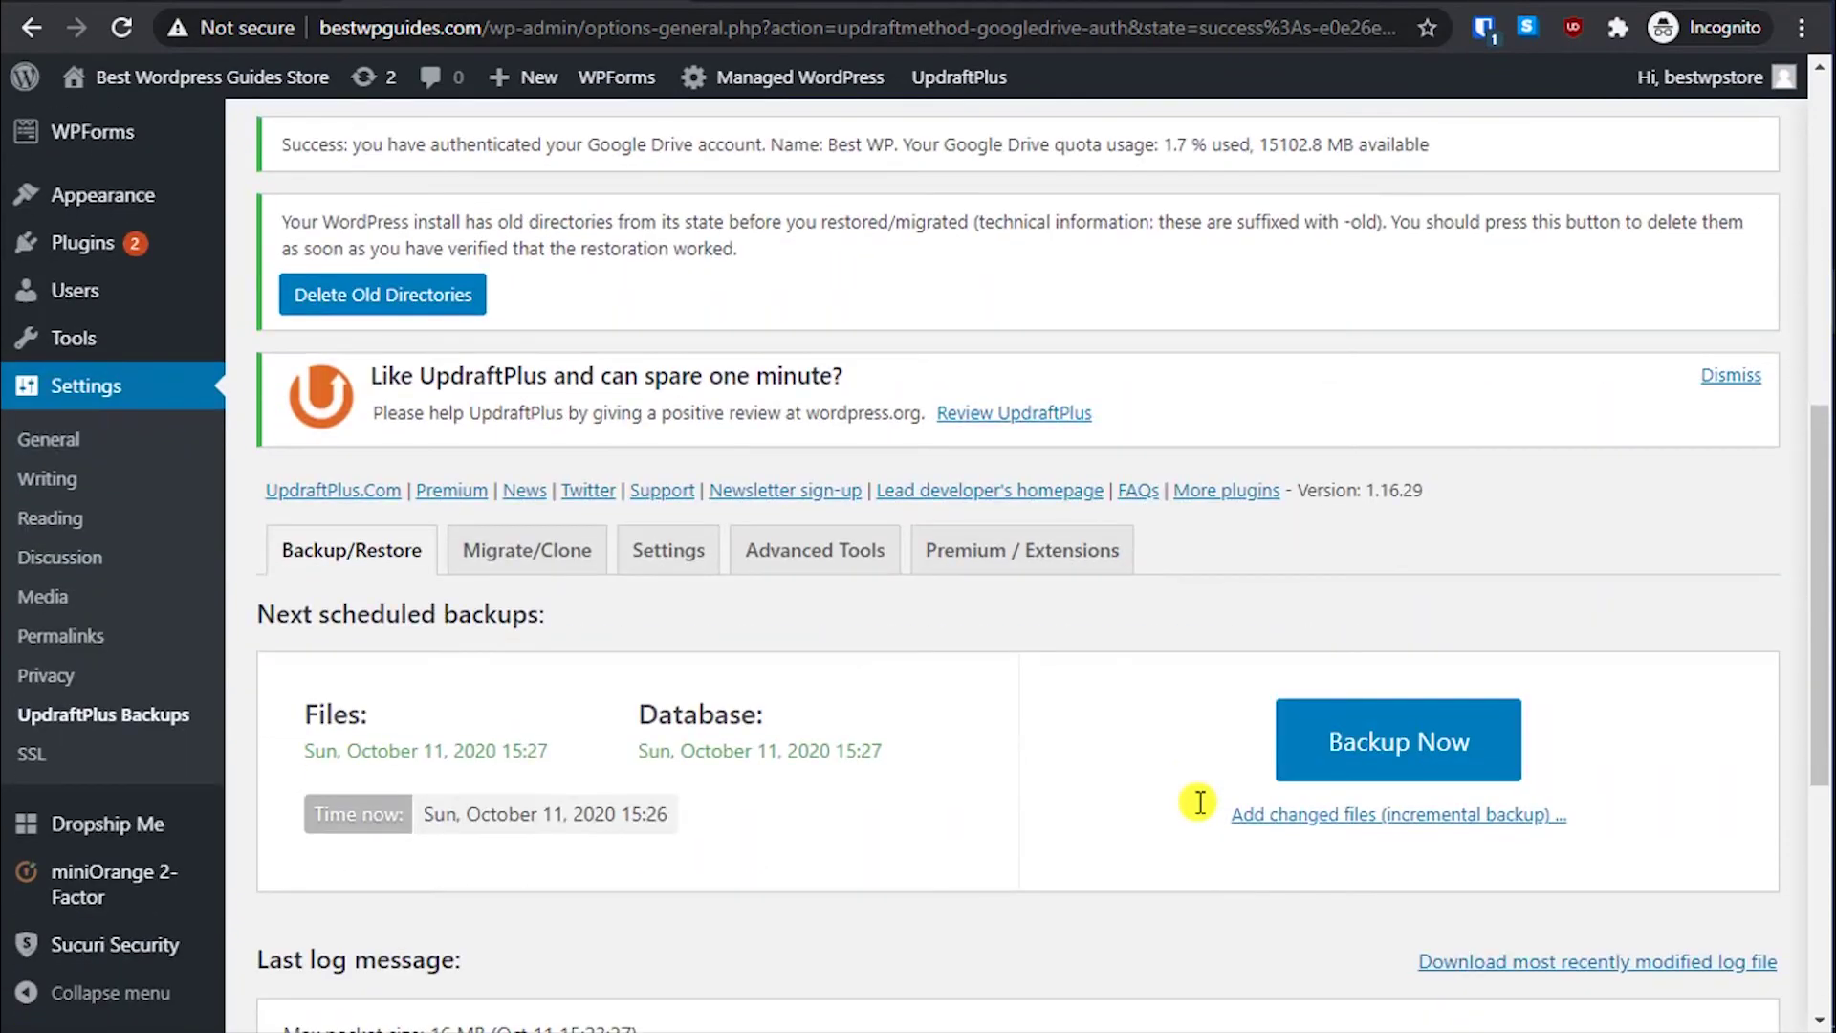
pyautogui.scroll(5, 1200, 806)
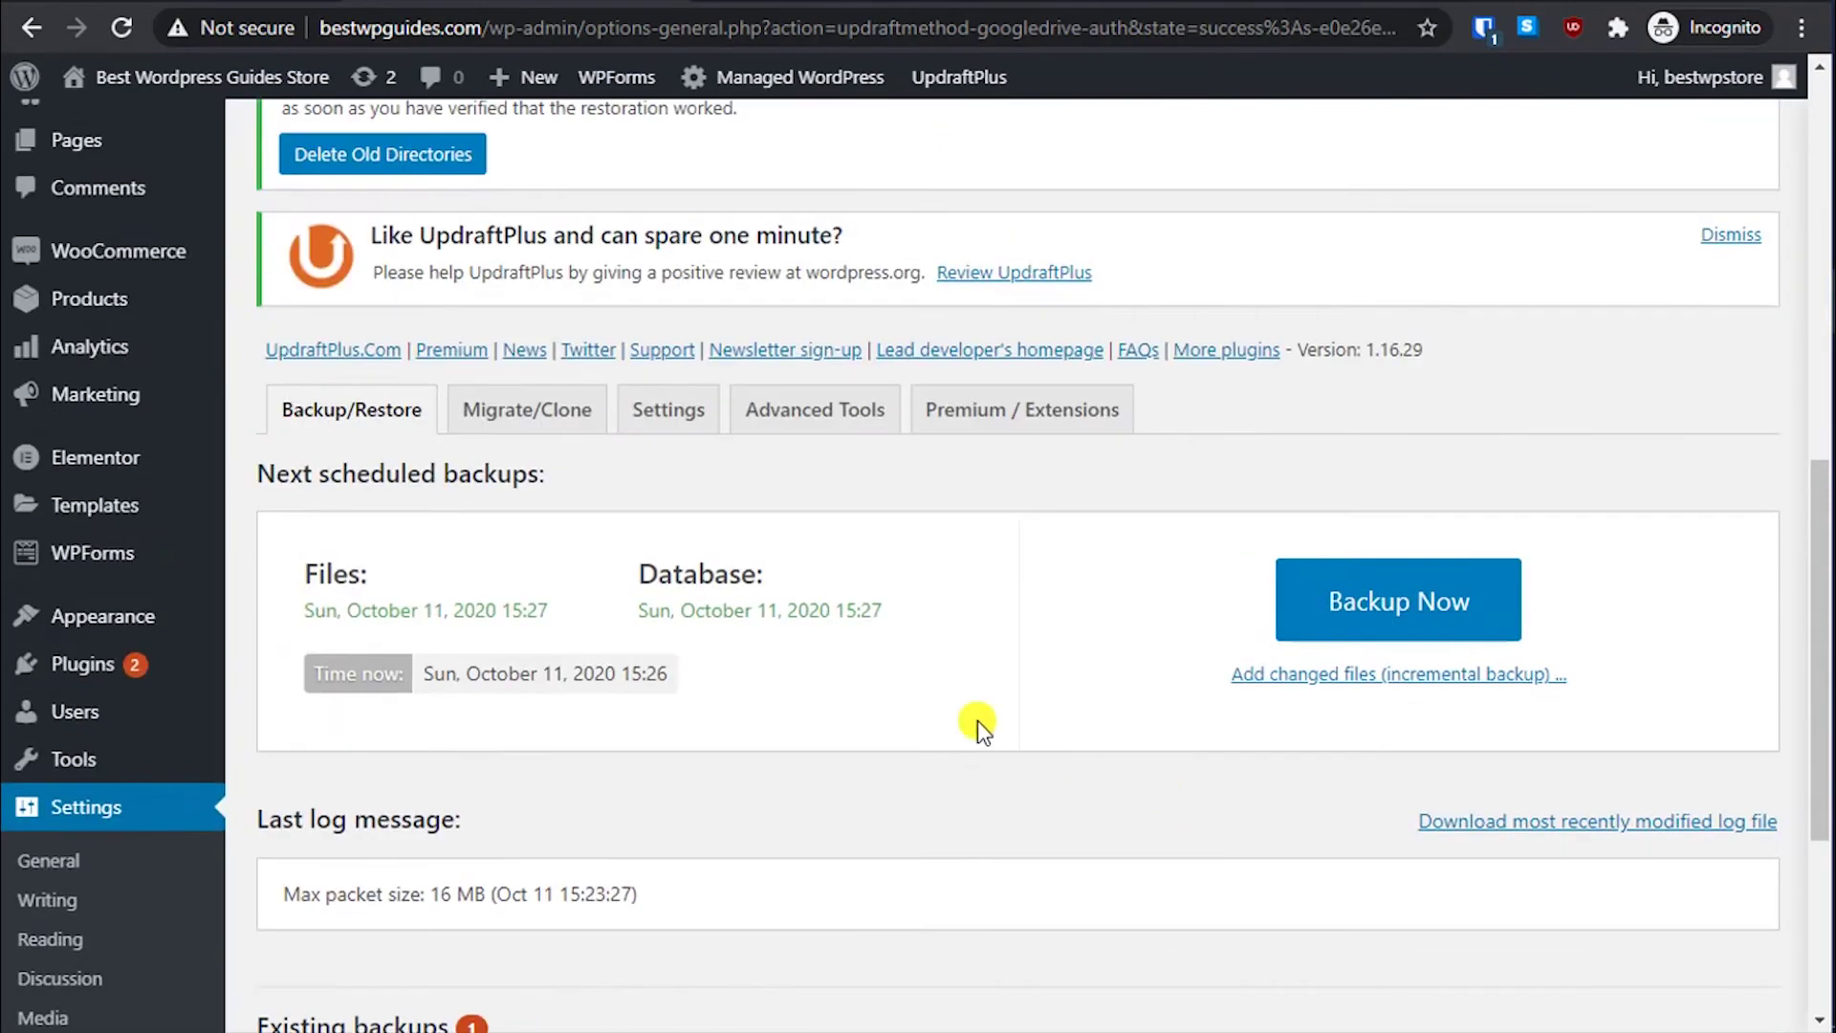
pyautogui.click(696, 430)
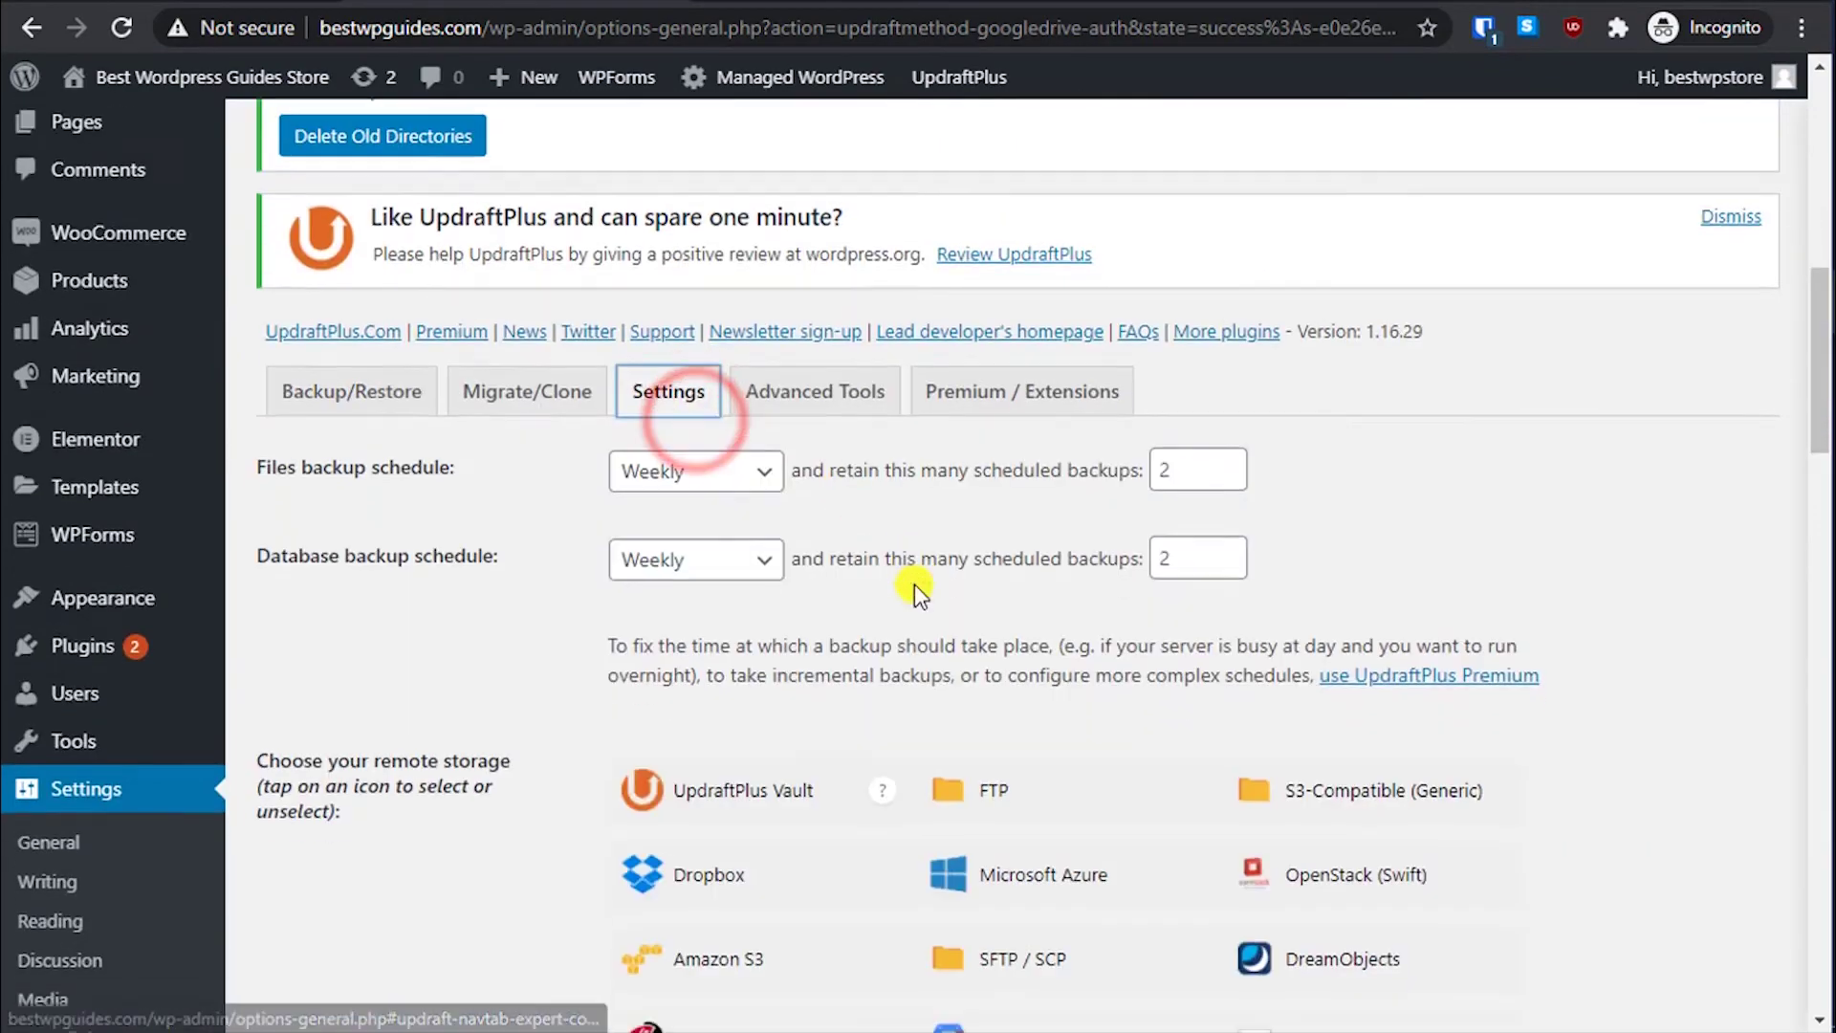
pyautogui.scroll(-10, 919, 583)
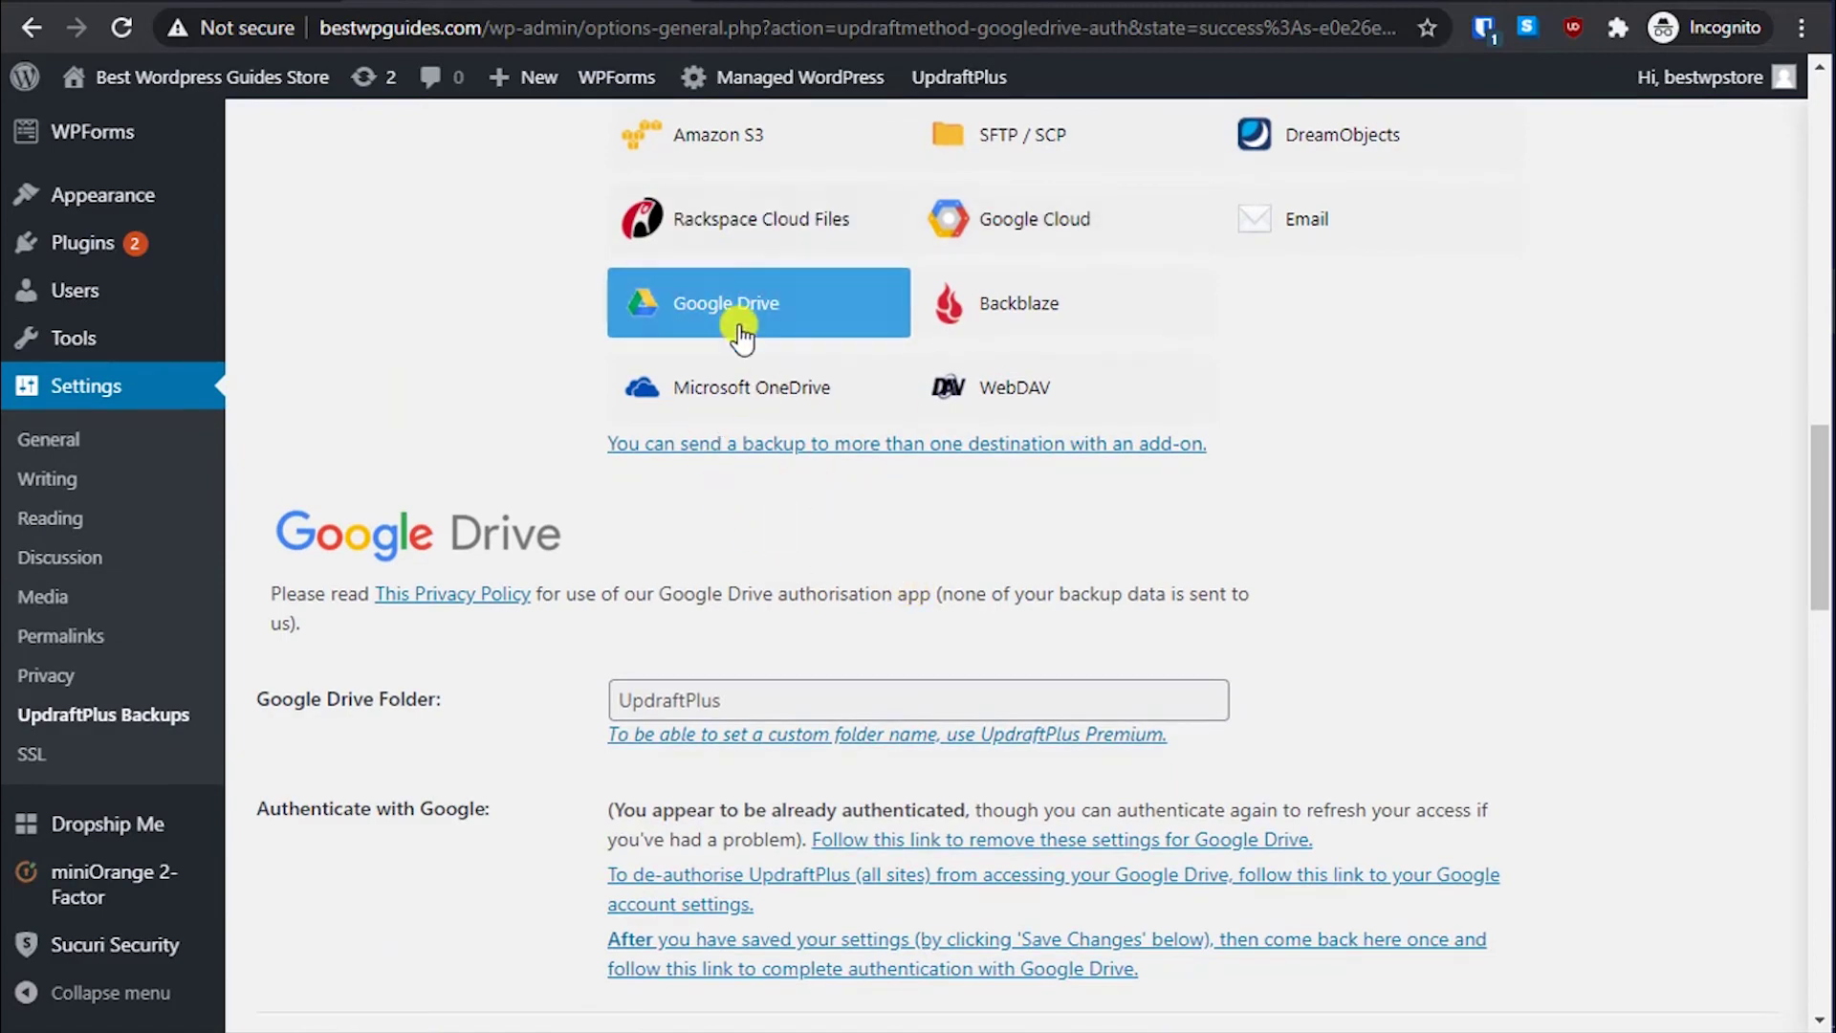
pyautogui.scroll(10, 1103, 567)
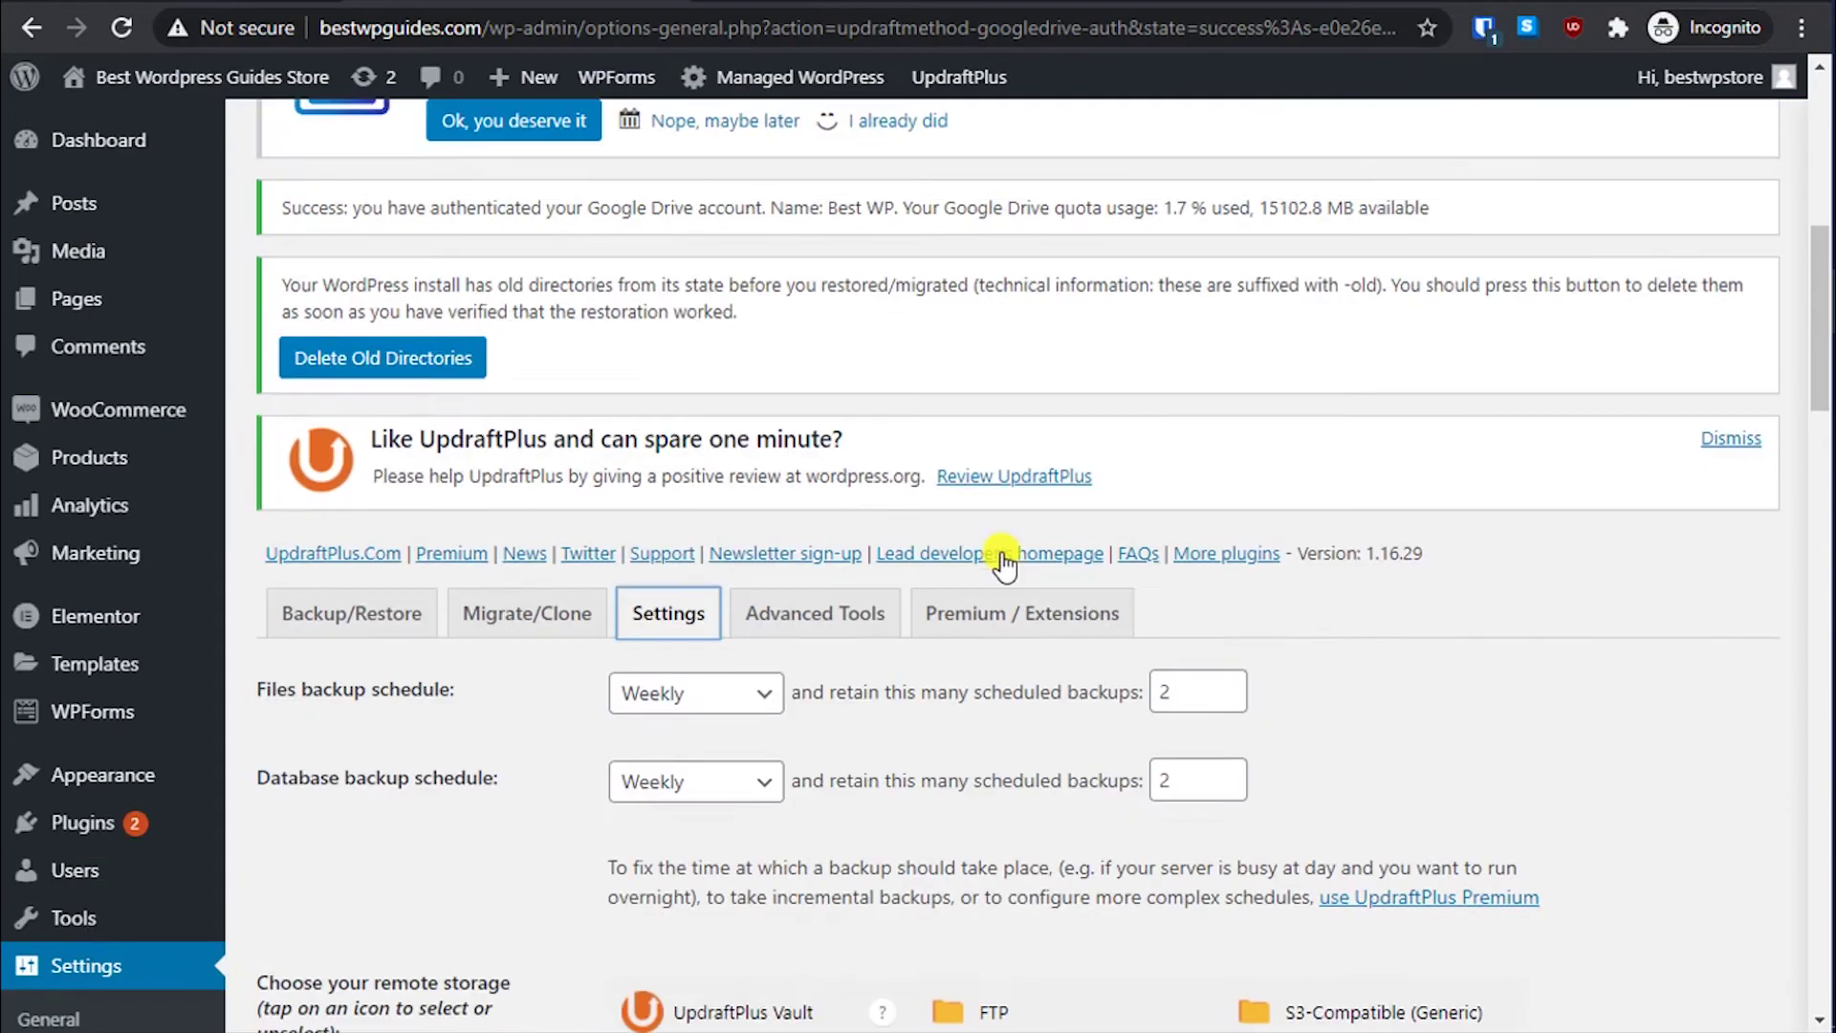
pyautogui.scroll(-3, 1040, 721)
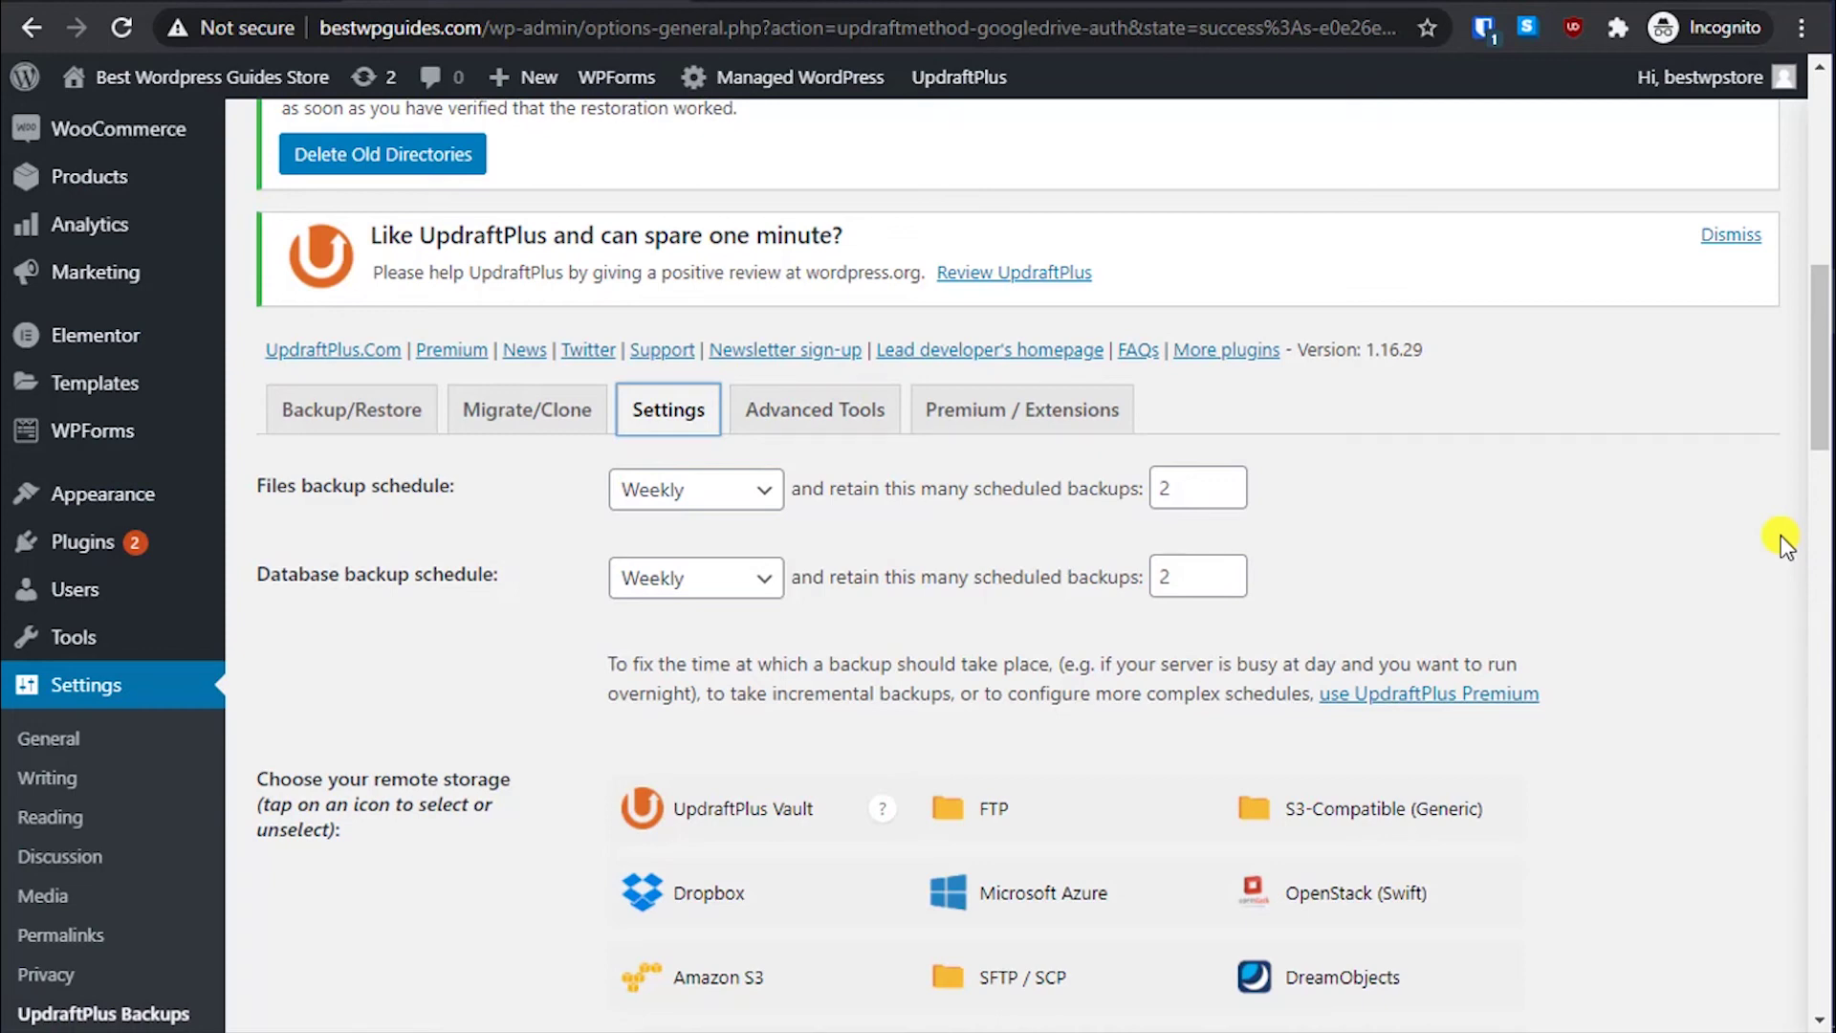
# Step: Run a Backup Now of the database only, excluding files, deletable only manually
pyautogui.click(502, 407)
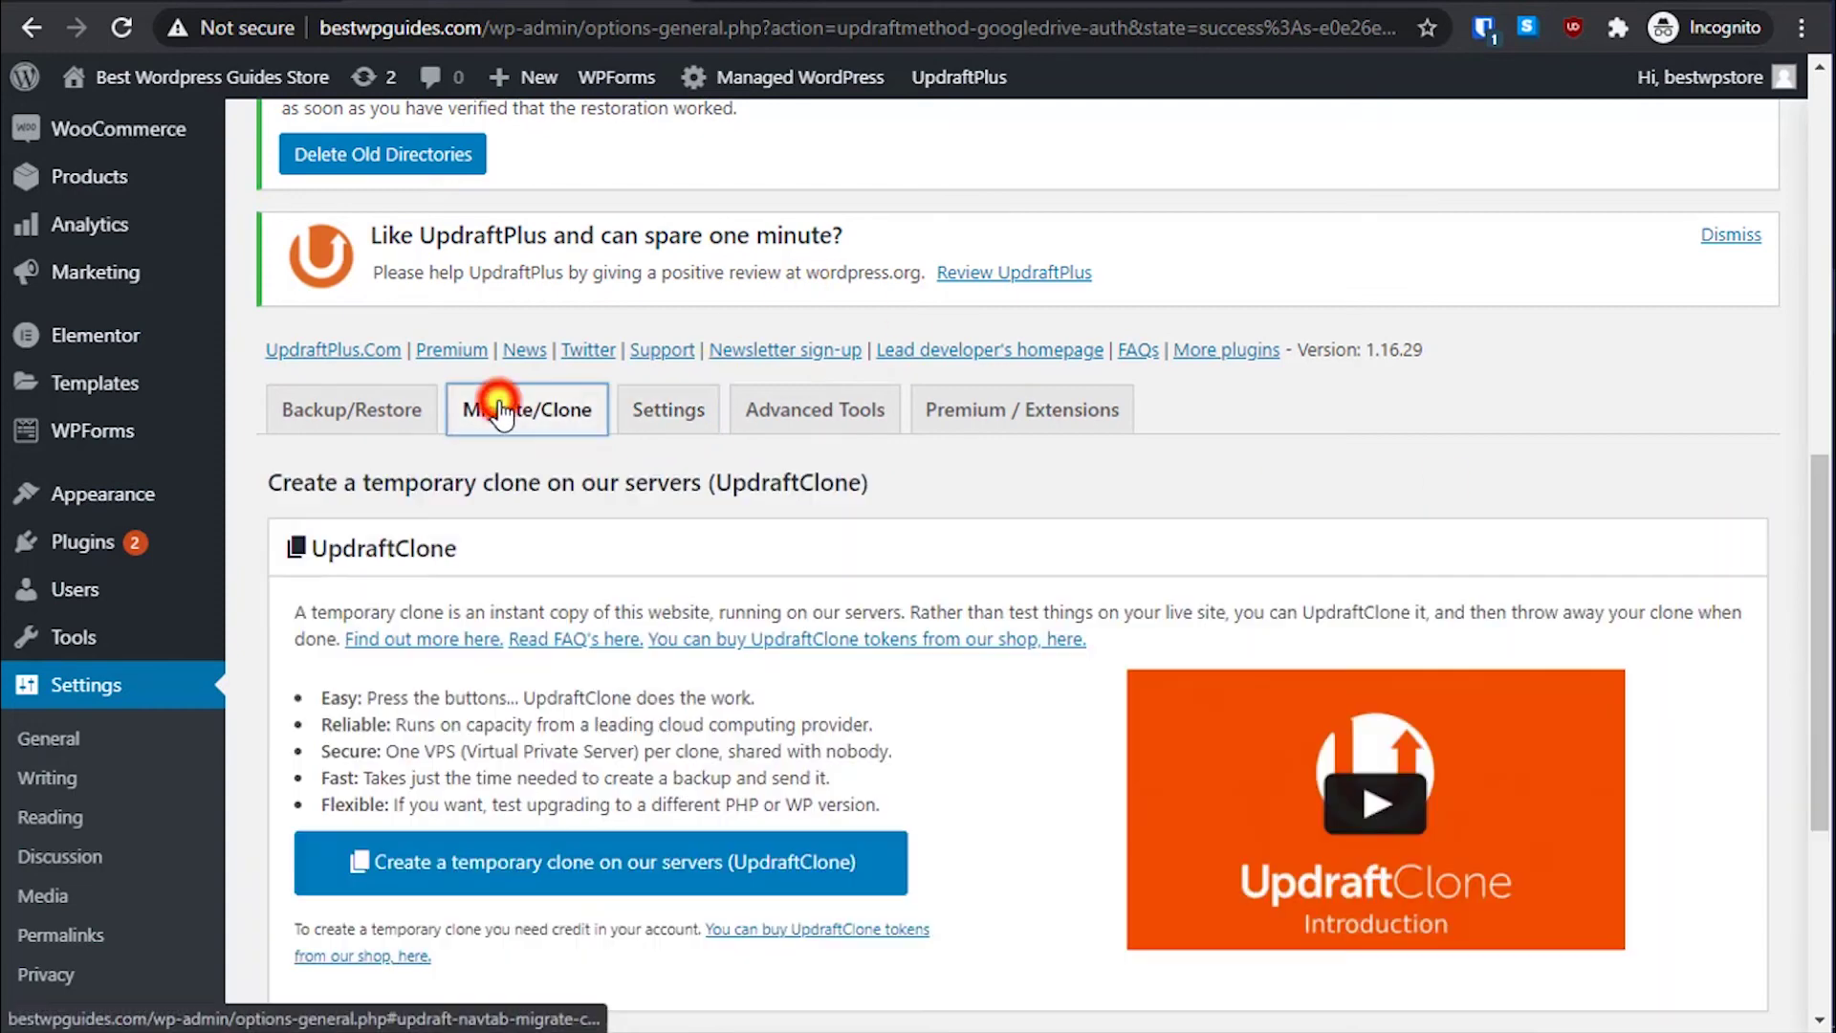
pyautogui.click(369, 409)
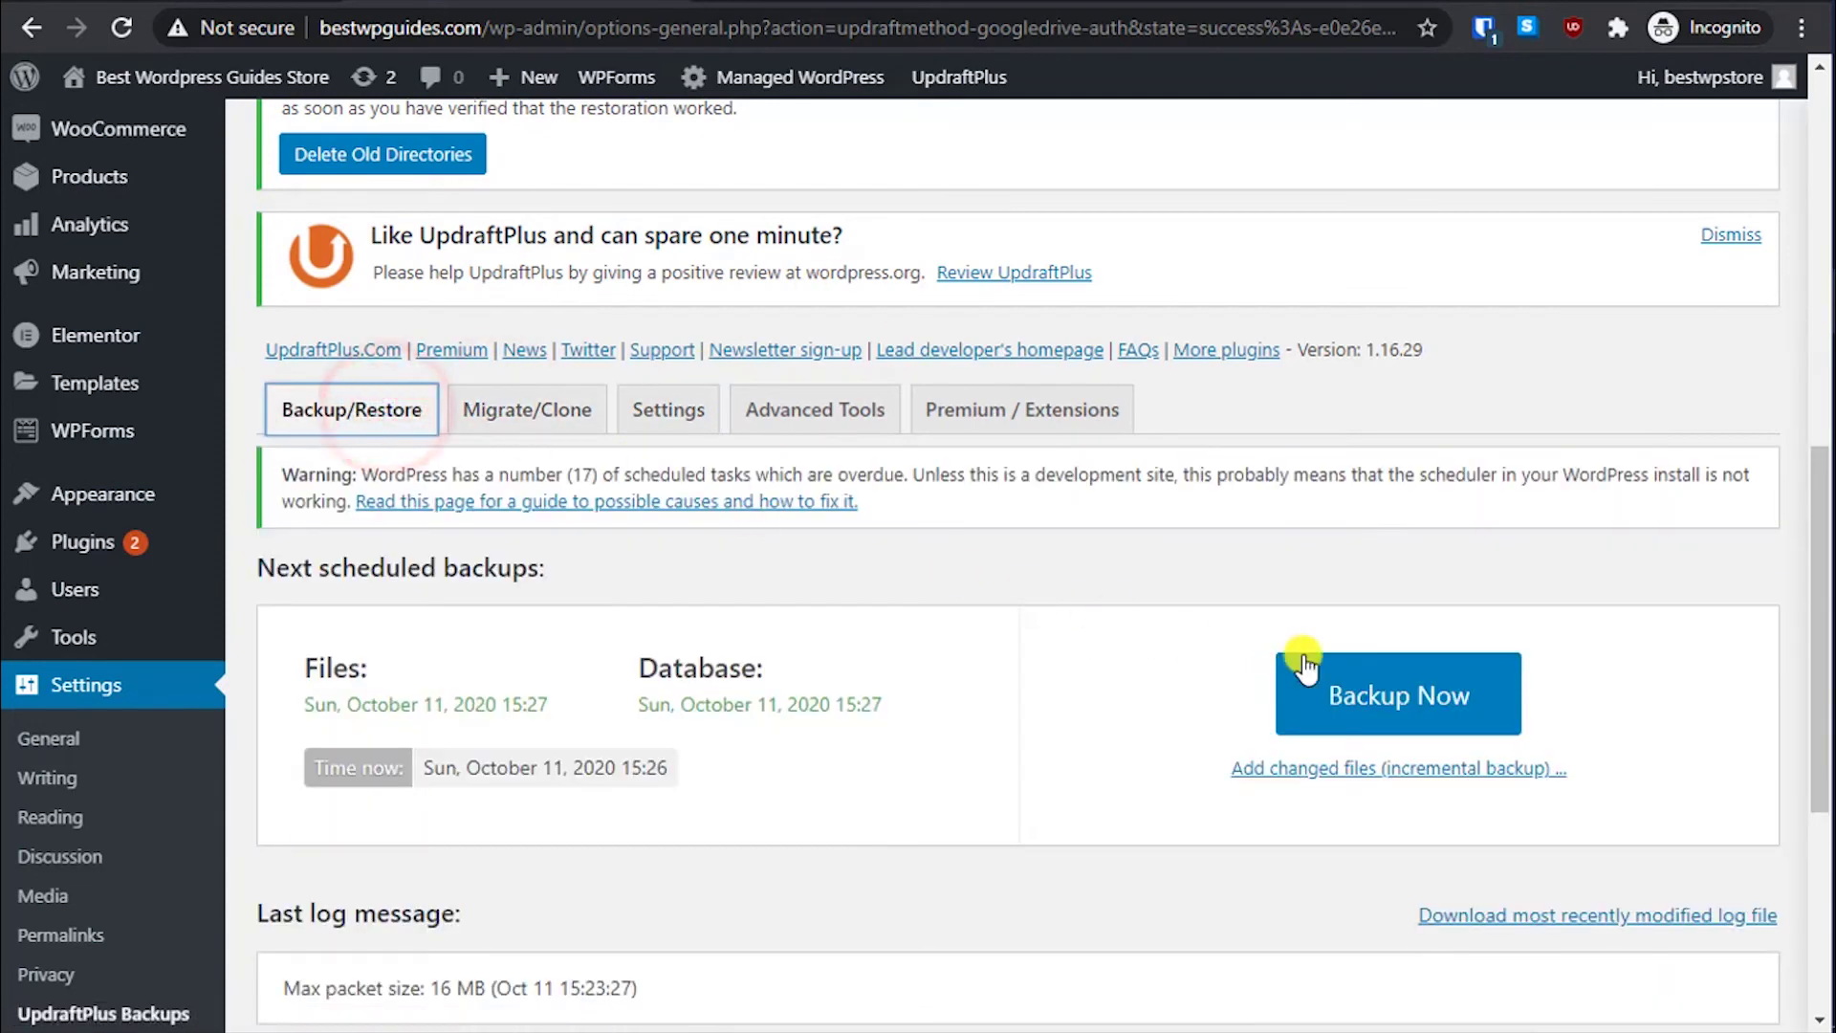
pyautogui.click(1380, 691)
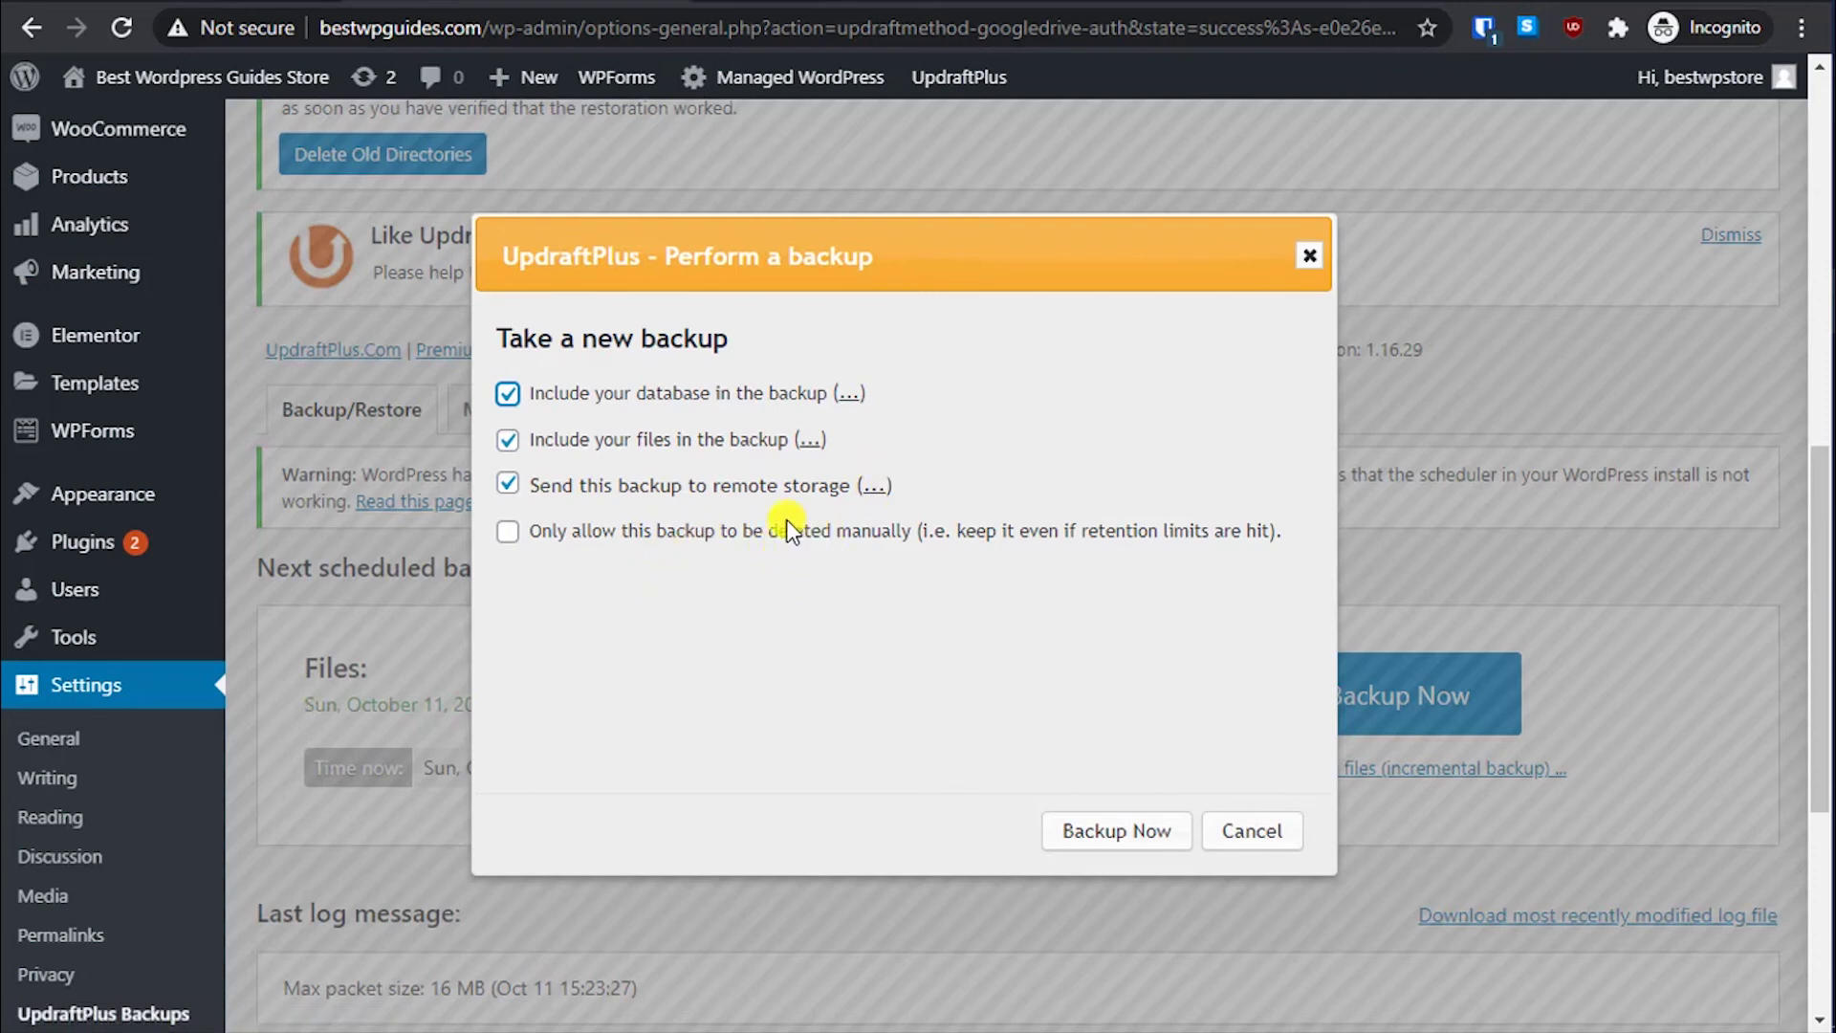
pyautogui.click(509, 441)
pyautogui.click(753, 643)
pyautogui.click(624, 531)
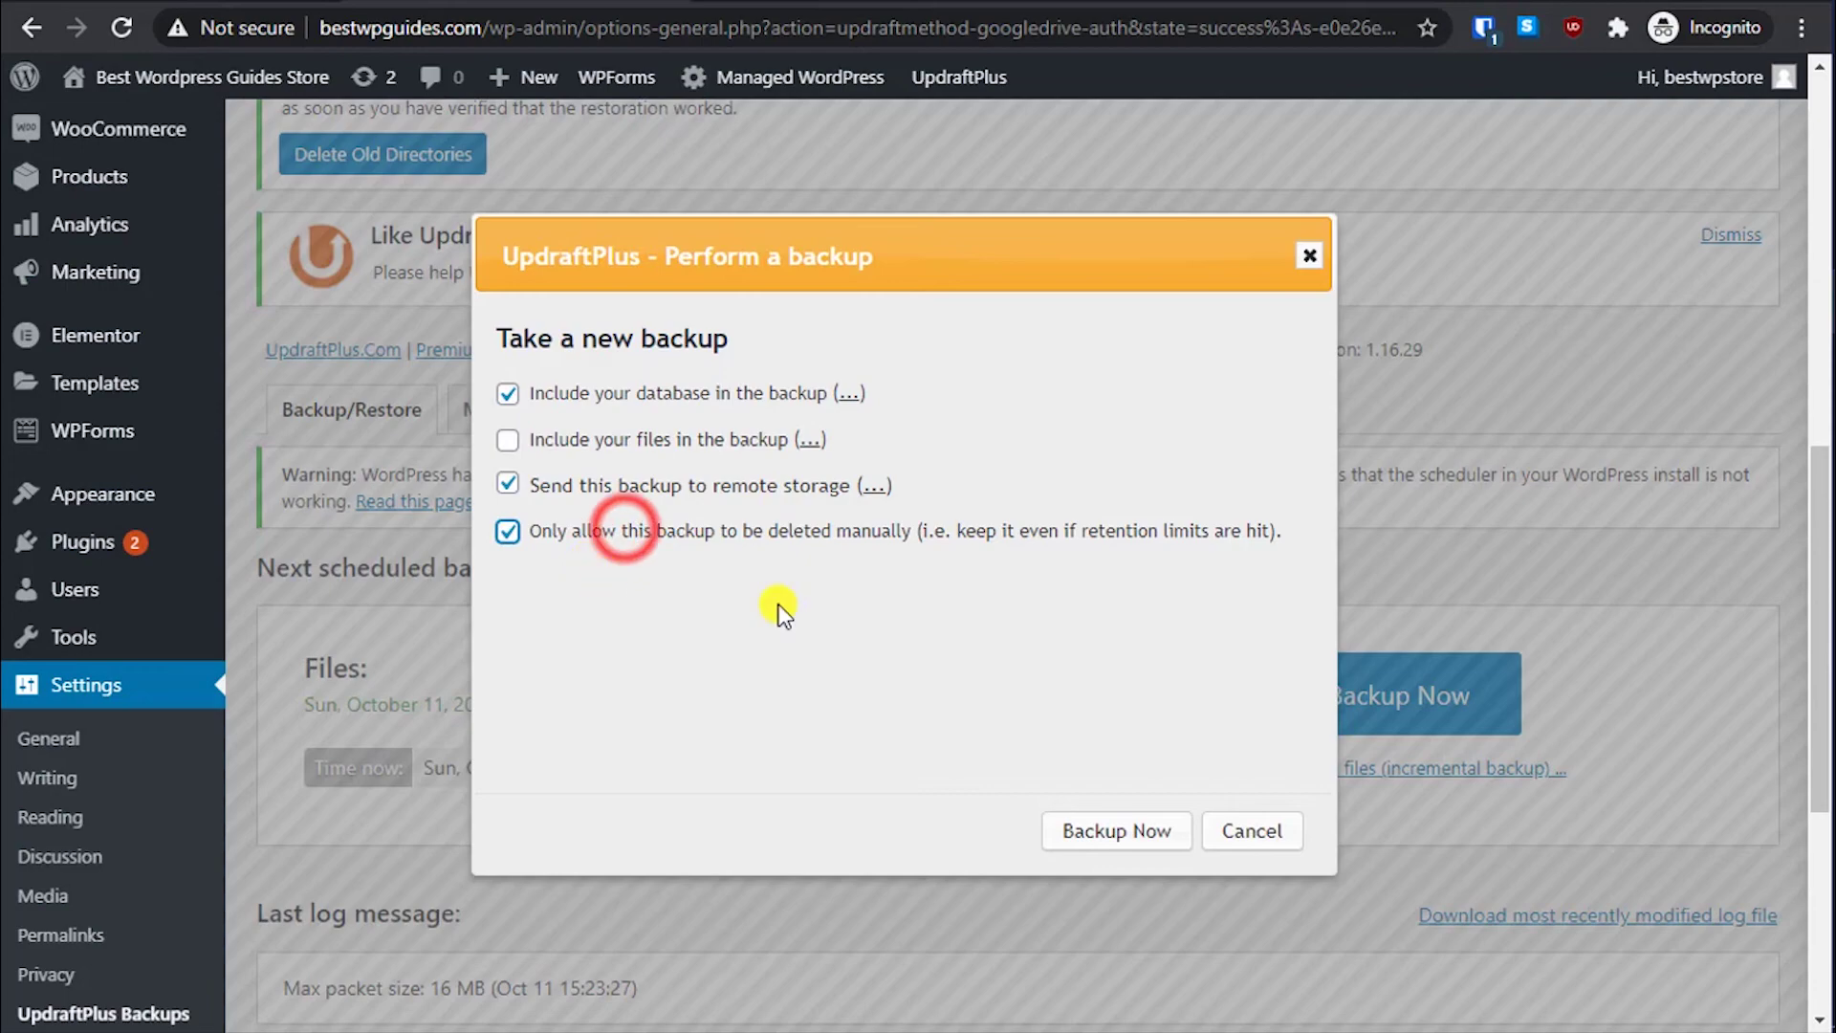
pyautogui.click(1148, 835)
pyautogui.scroll(-5, 1090, 729)
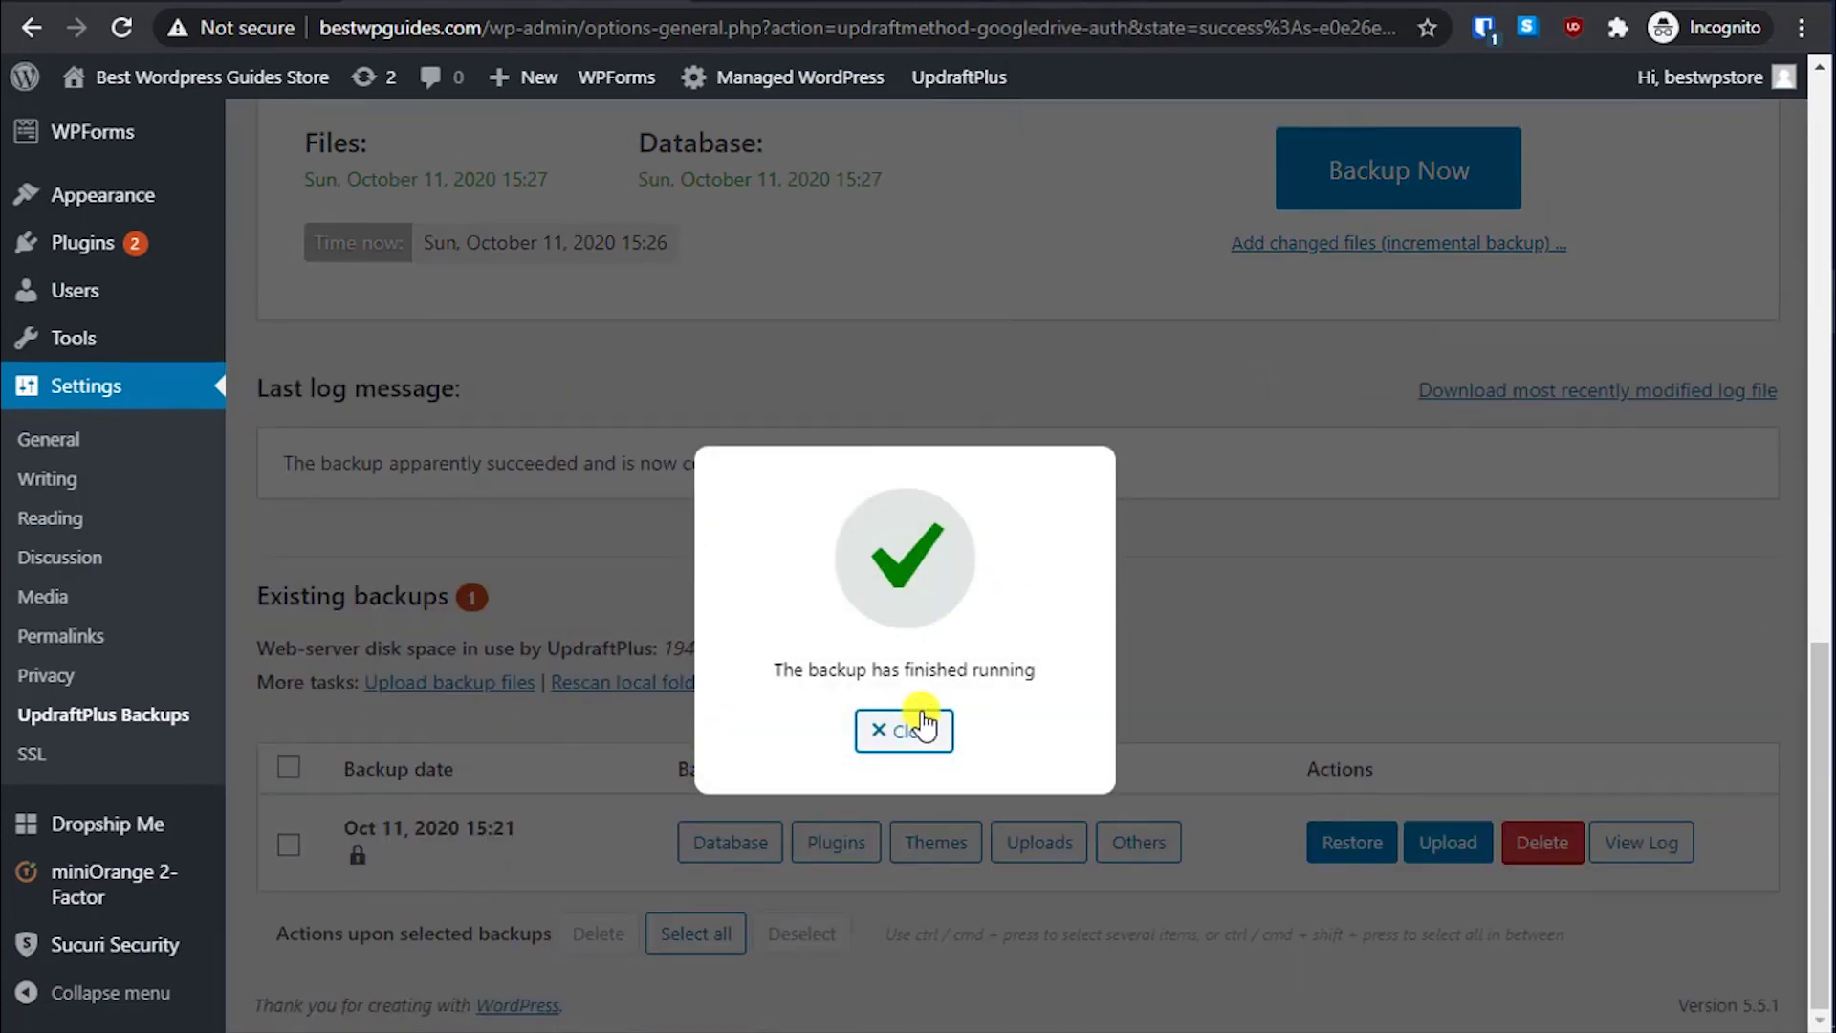
# Step: Dismiss the finished notice and list all backups, confirming the Oct 11, 2020 15:27 backup on Google Drive
pyautogui.click(918, 729)
pyautogui.scroll(-1, 1066, 705)
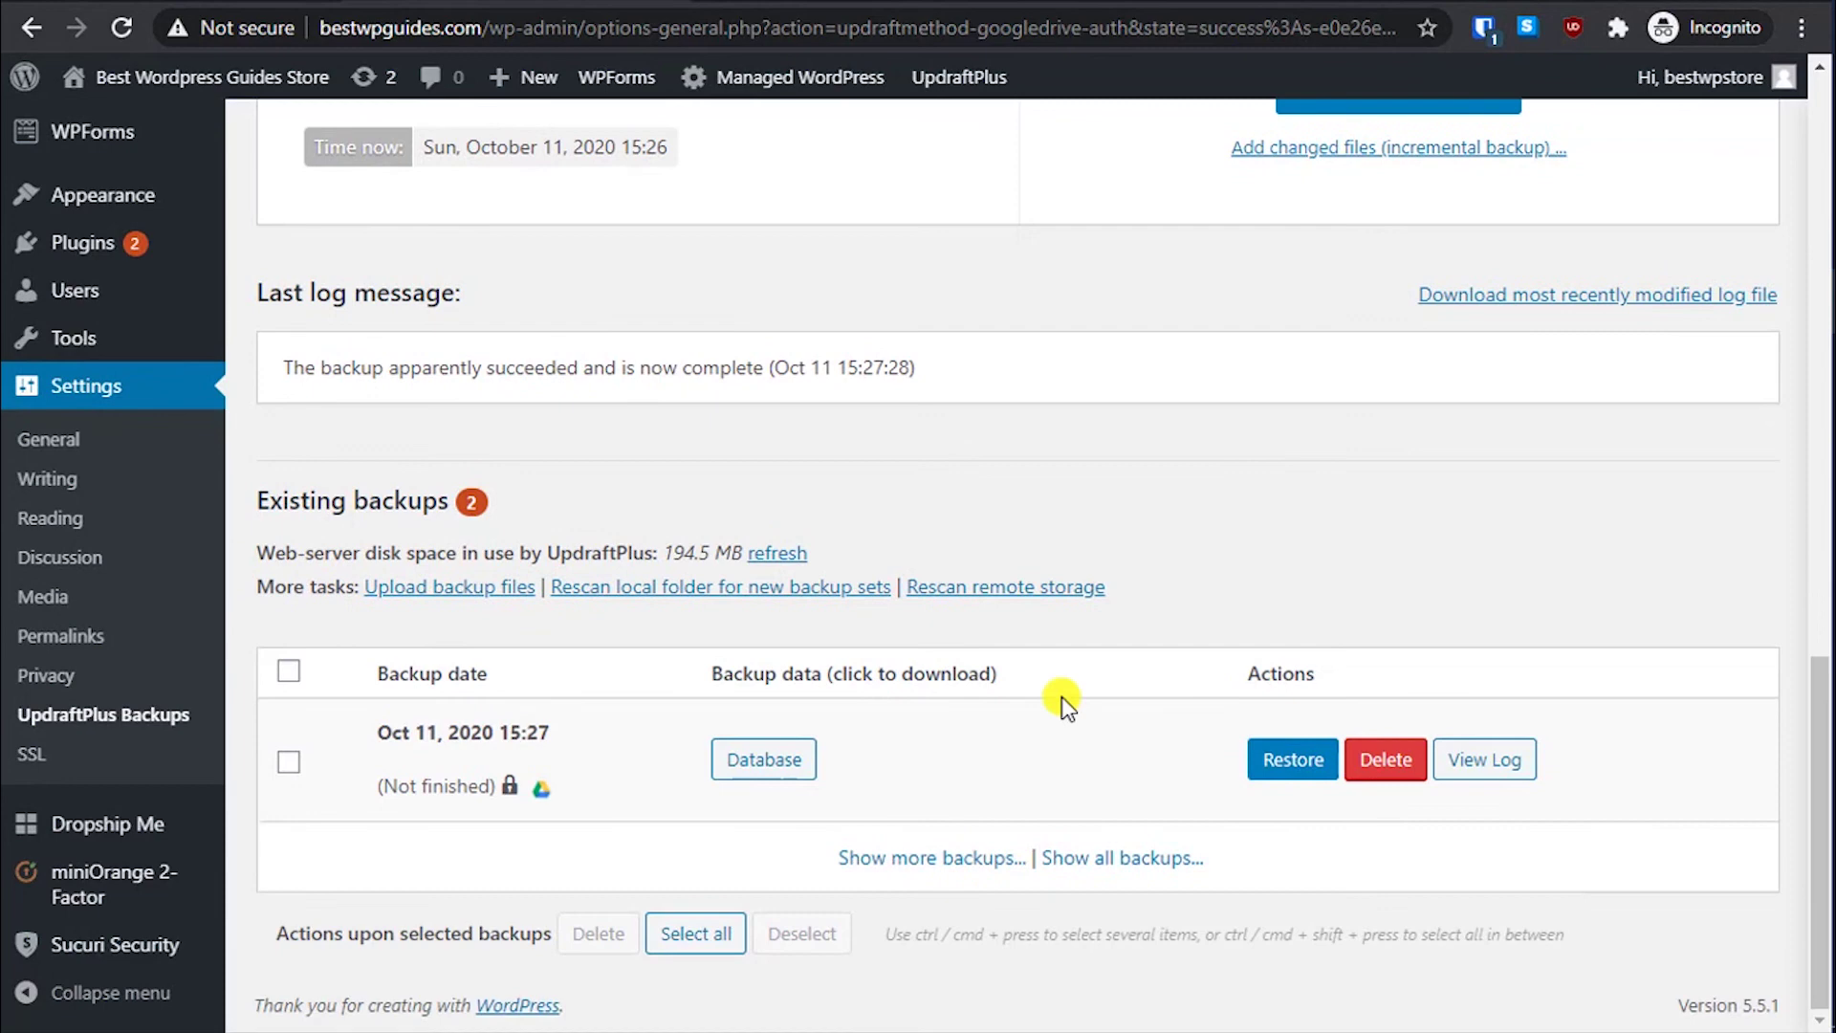
pyautogui.moveTo(541, 790)
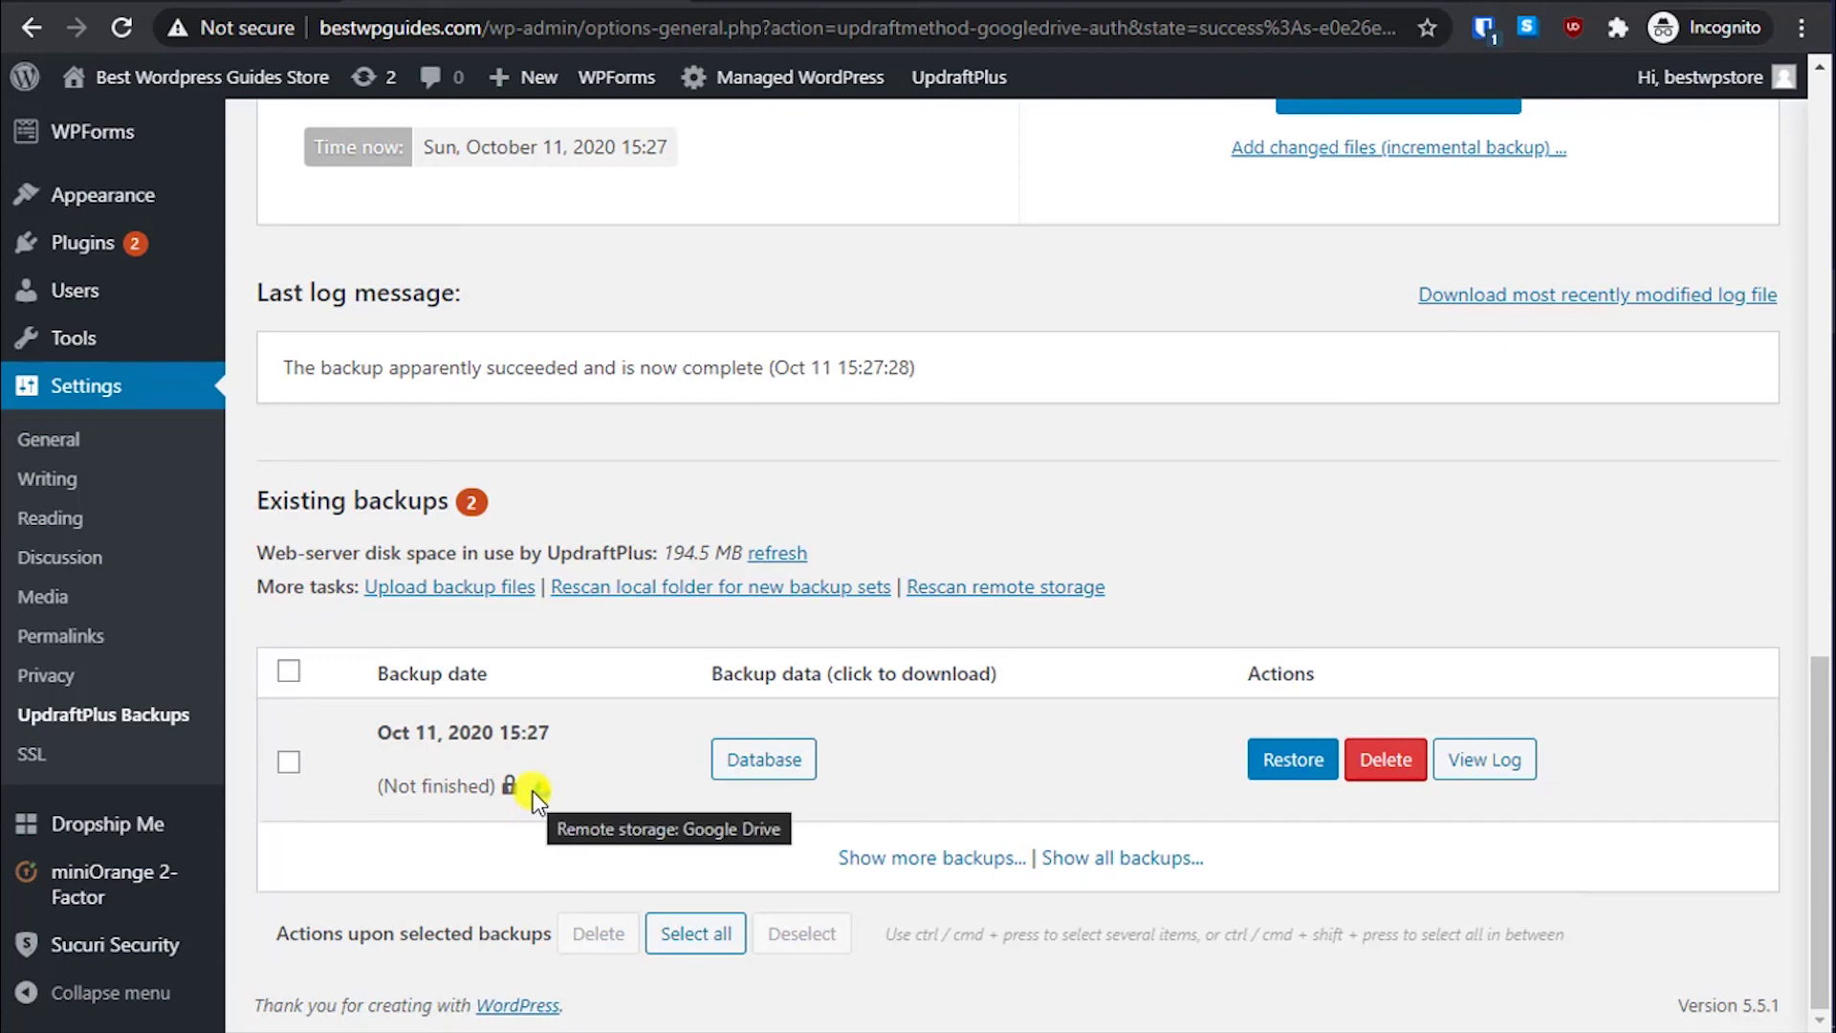
pyautogui.click(1096, 858)
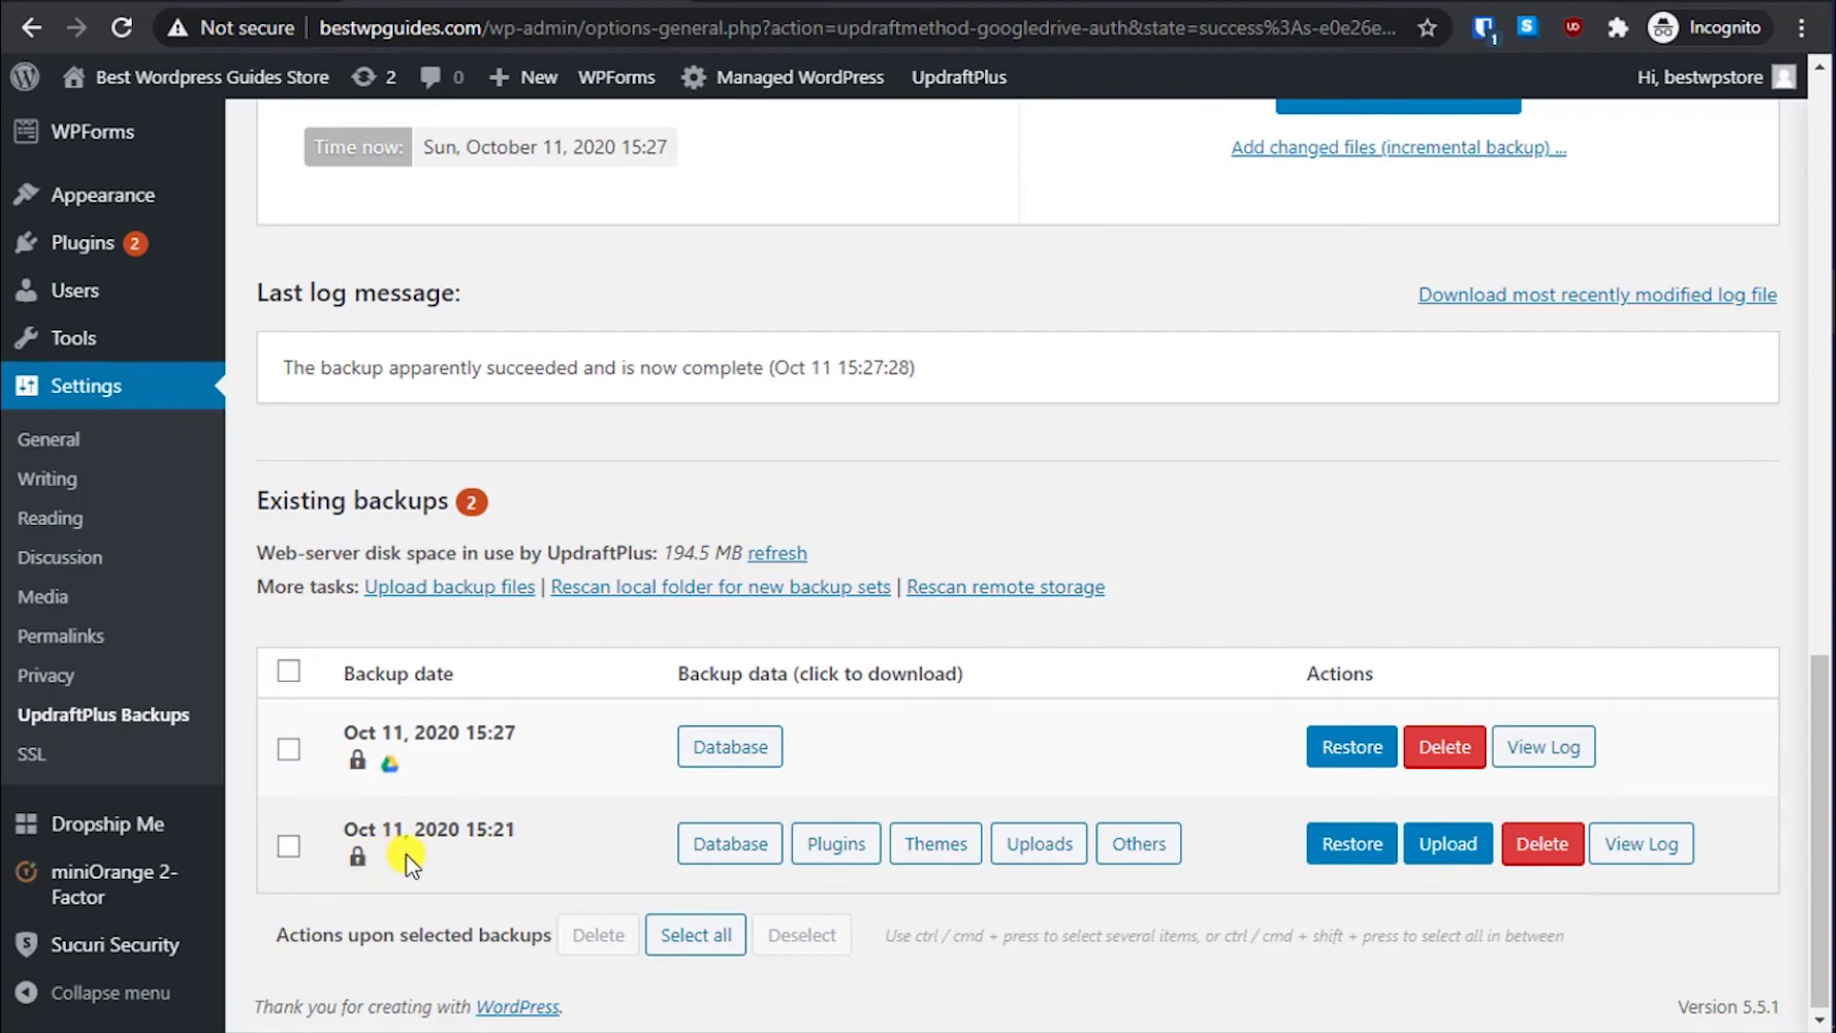
pyautogui.scroll(5, 385, 850)
pyautogui.scroll(5, 594, 834)
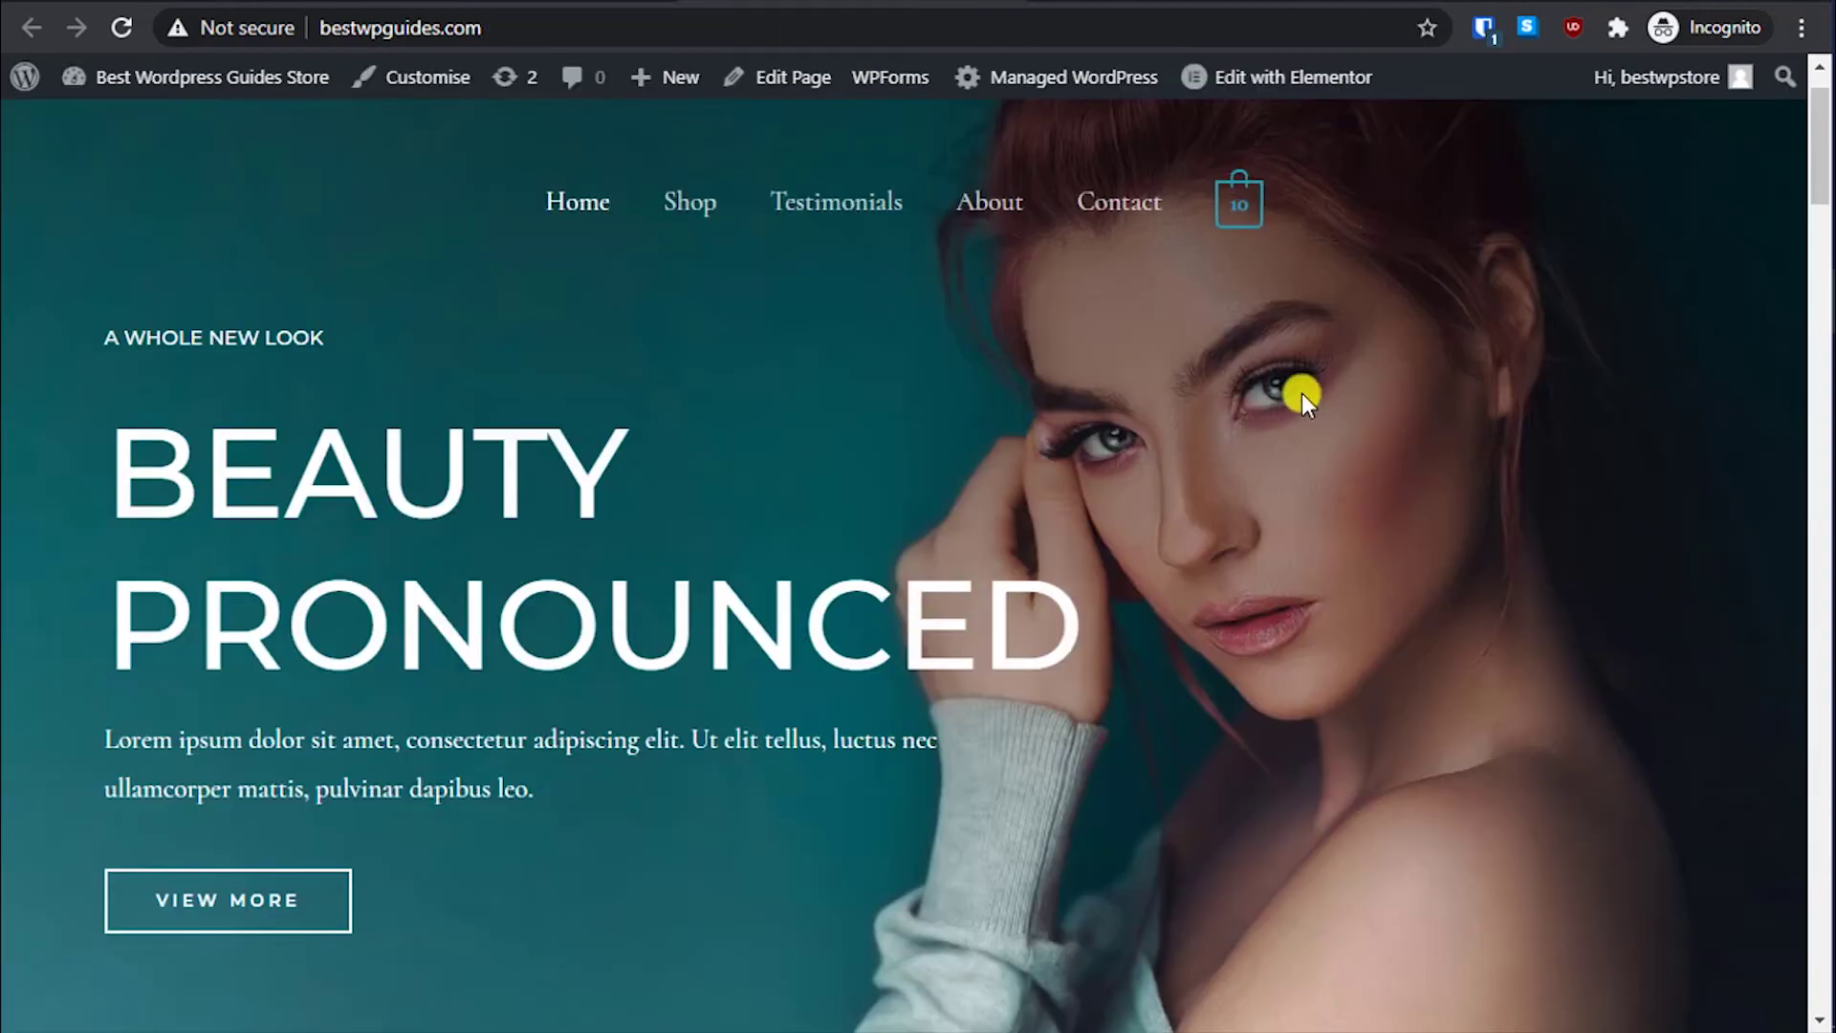
# Step: Browse the store home page and go to the Shop page listing all 12 products
pyautogui.scroll(-7, 1177, 605)
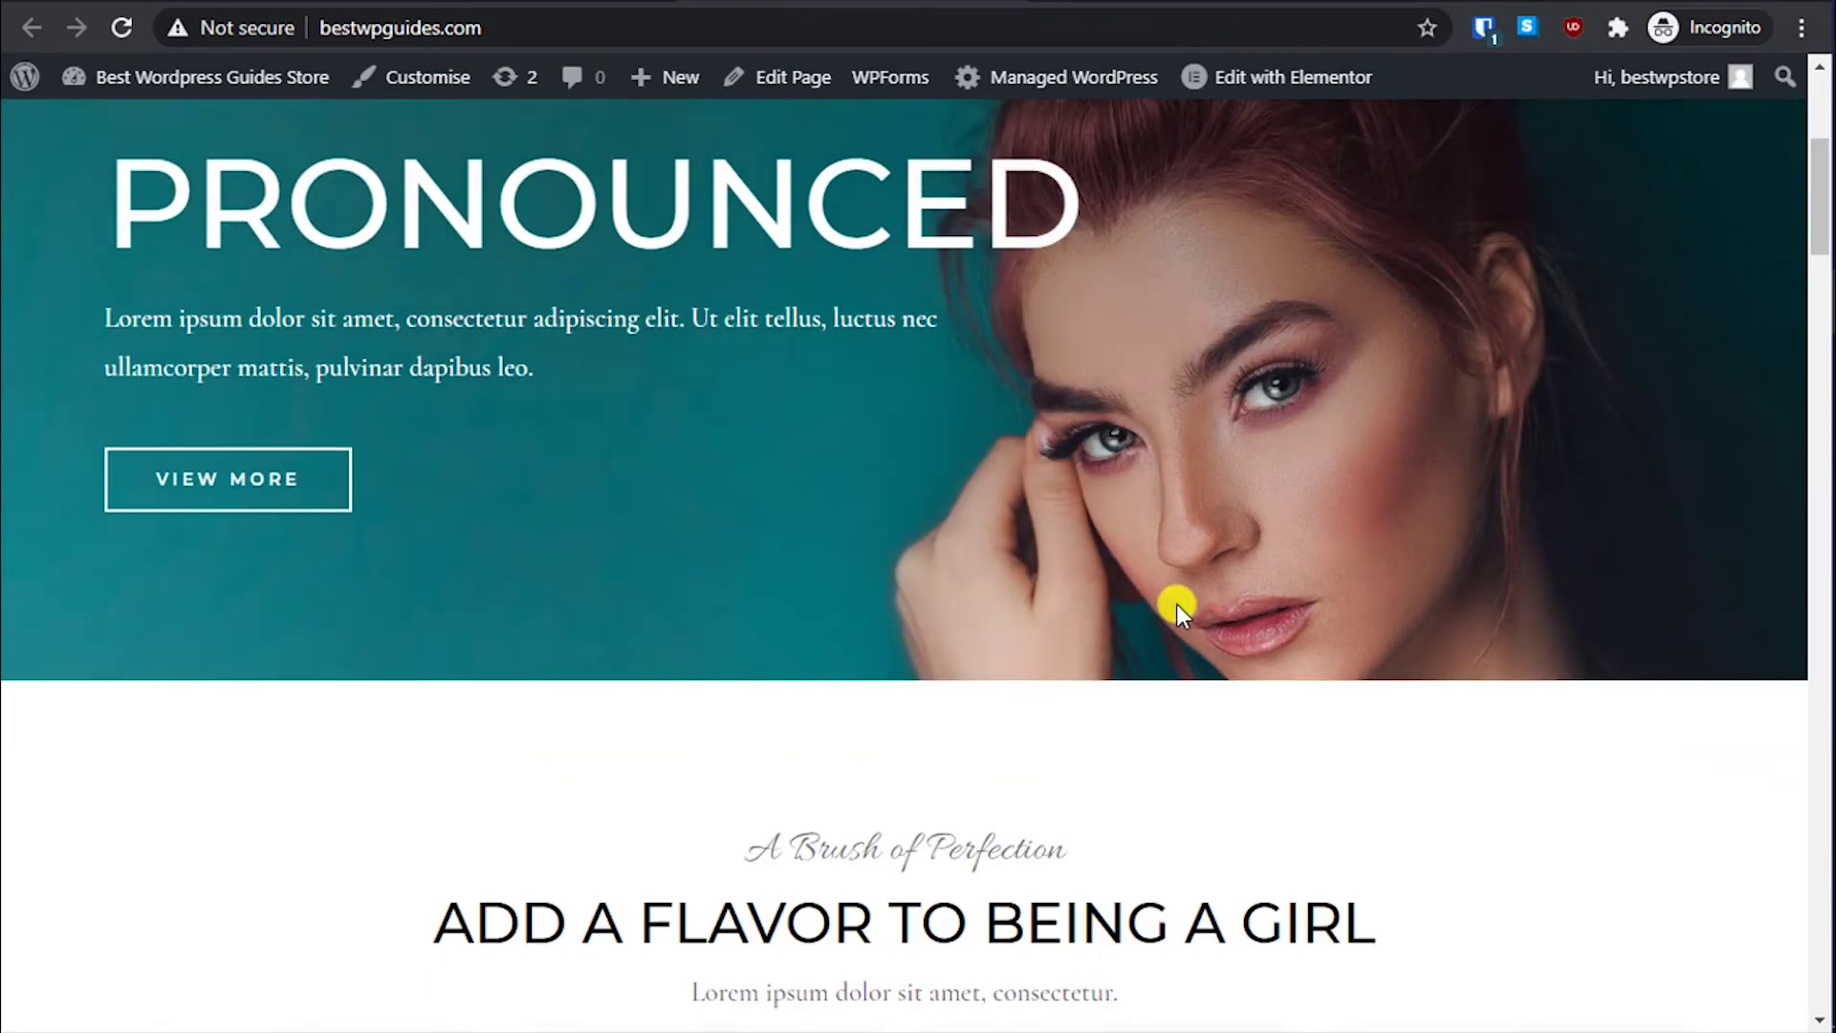
pyautogui.scroll(-4, 1176, 605)
pyautogui.scroll(12, 1176, 605)
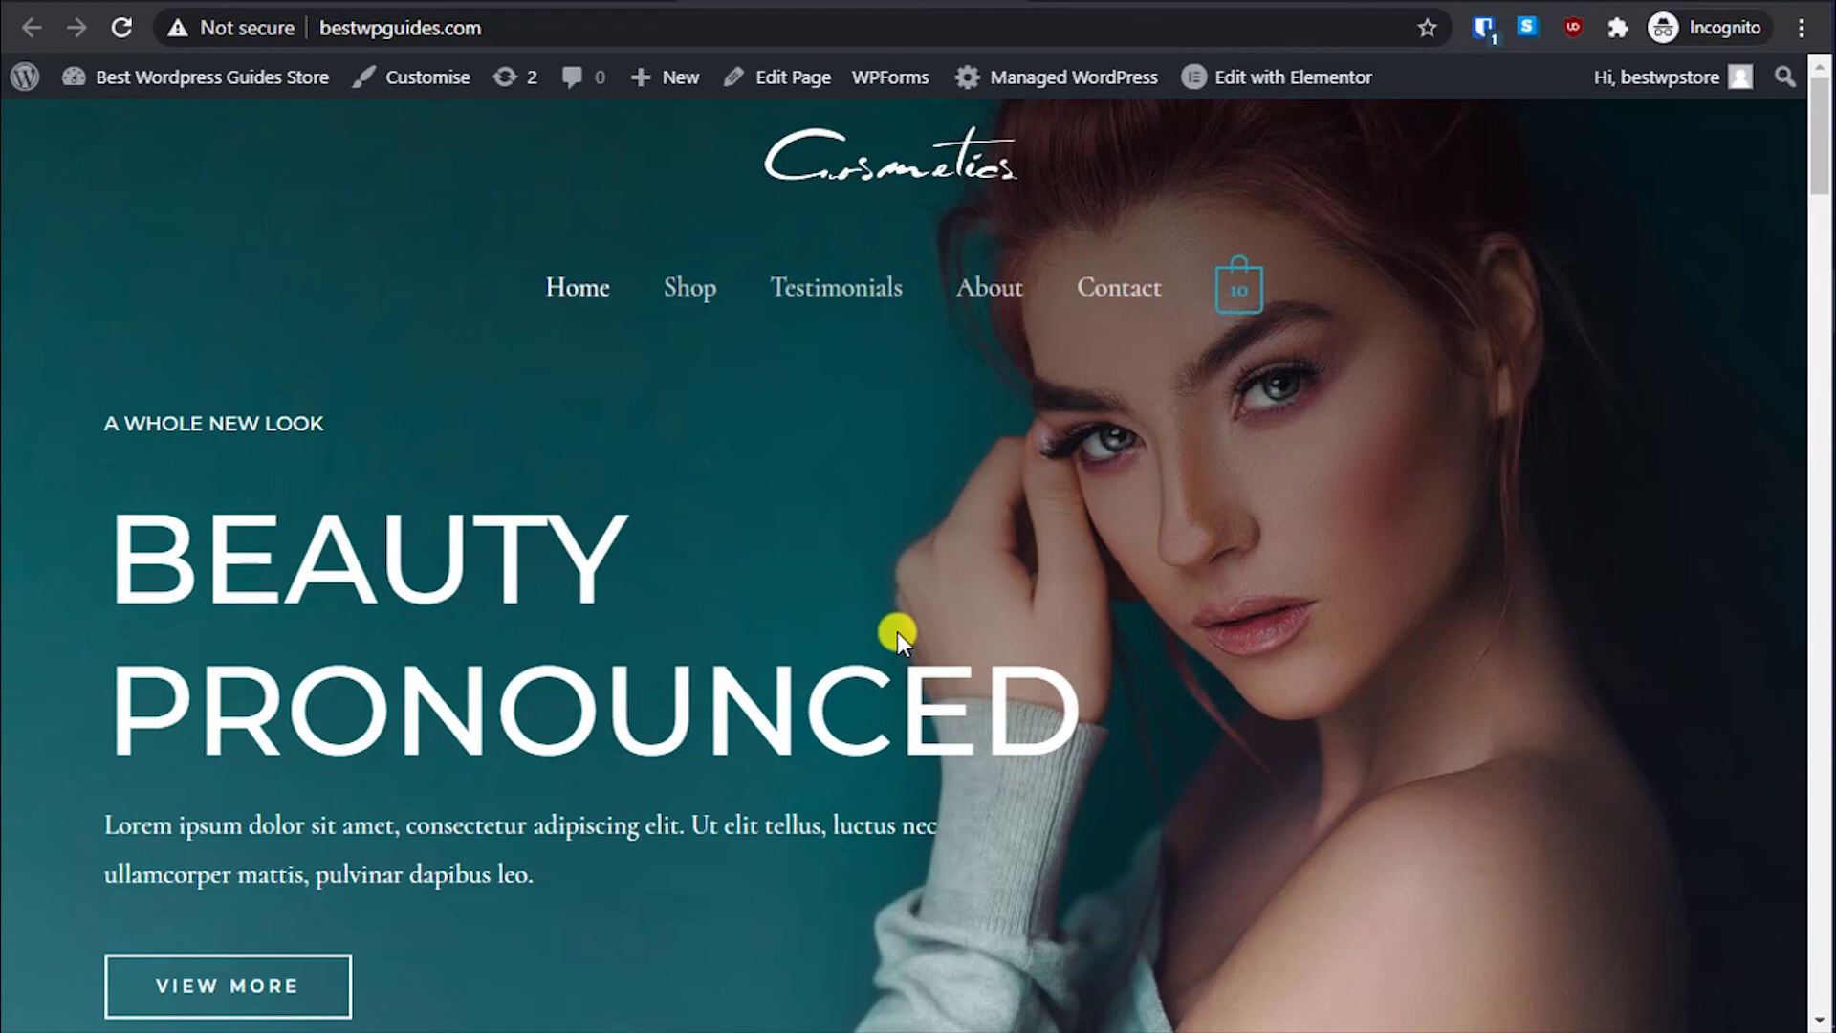
pyautogui.scroll(-3, 696, 624)
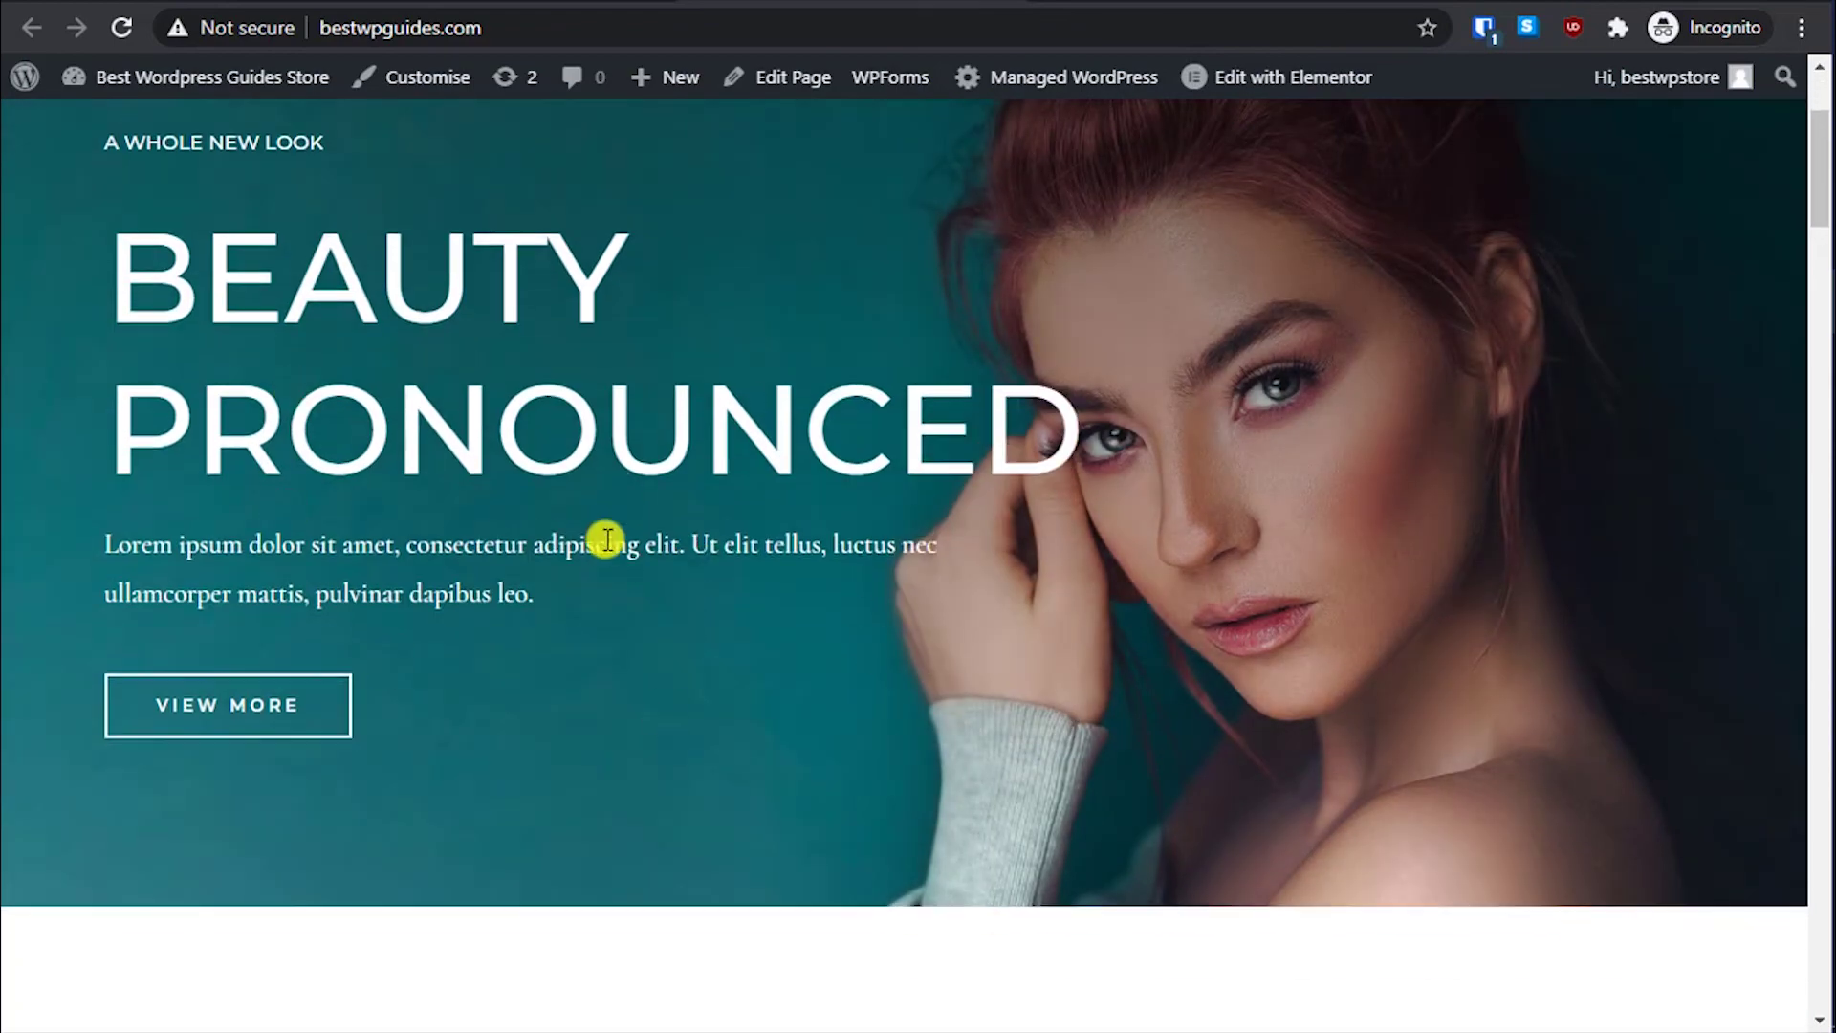
pyautogui.scroll(3, 609, 540)
pyautogui.scroll(-5, 645, 612)
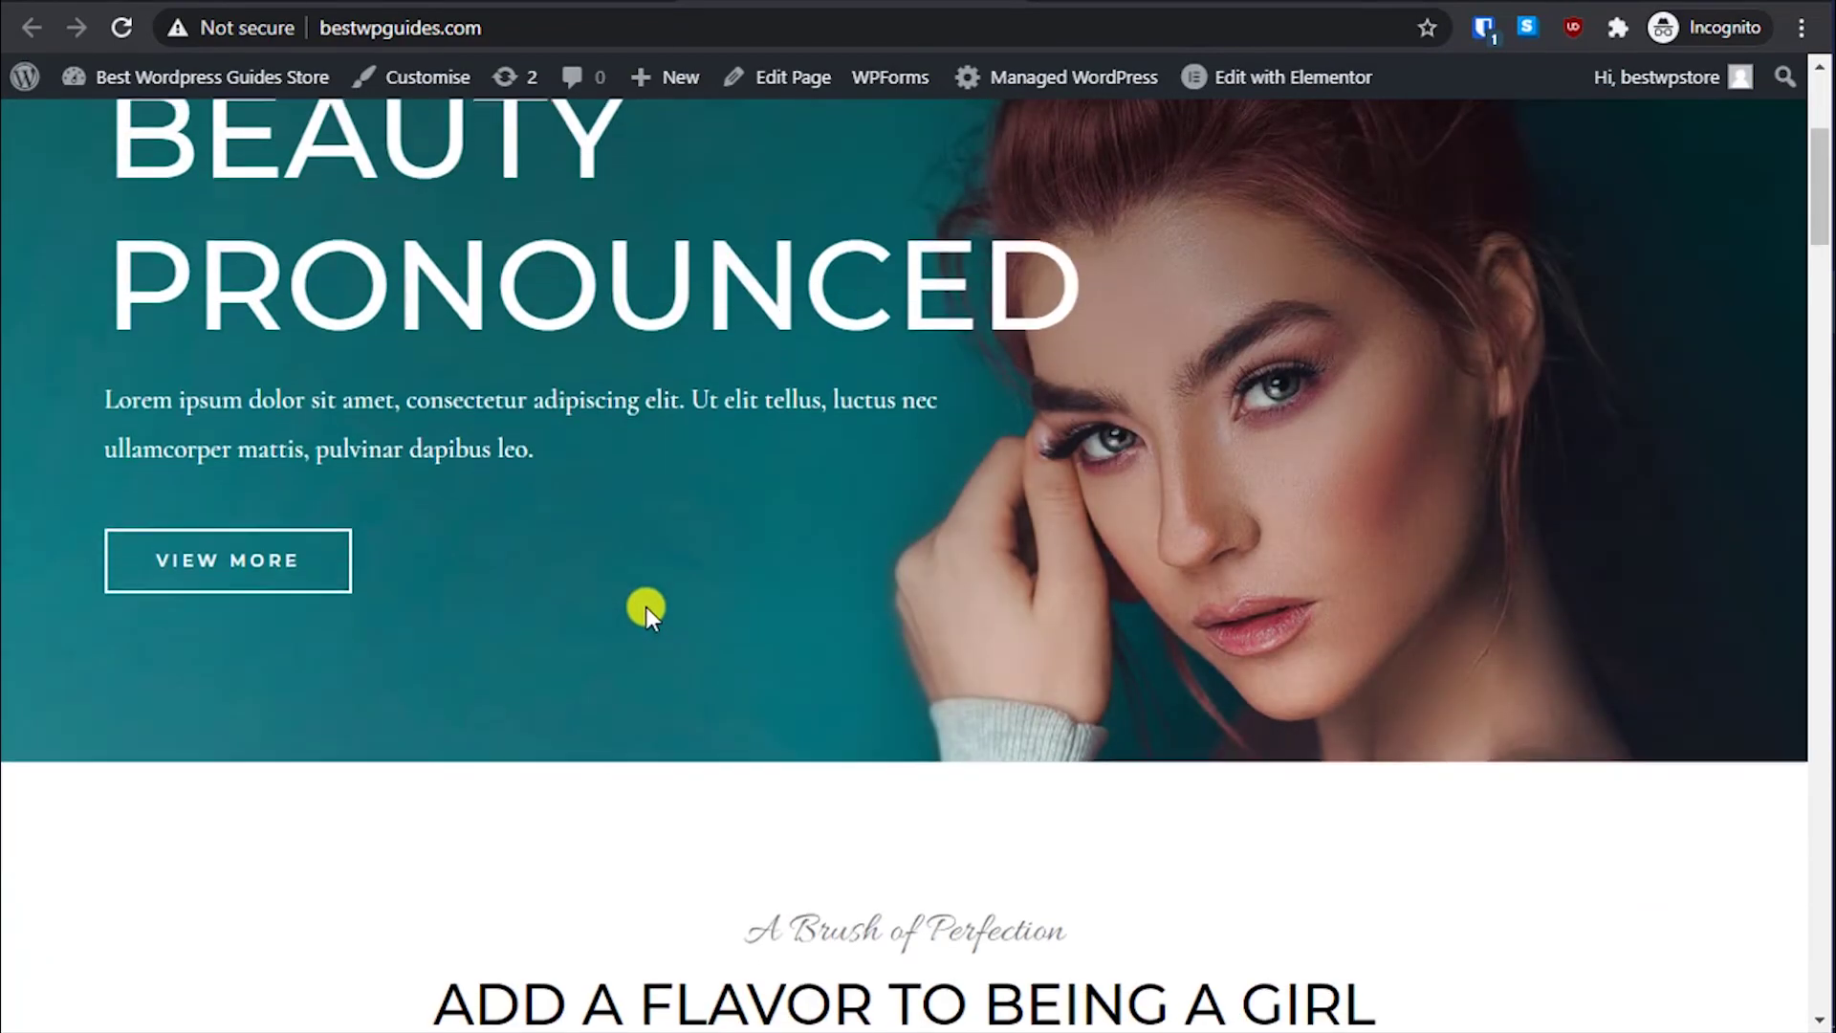
pyautogui.scroll(-15, 646, 606)
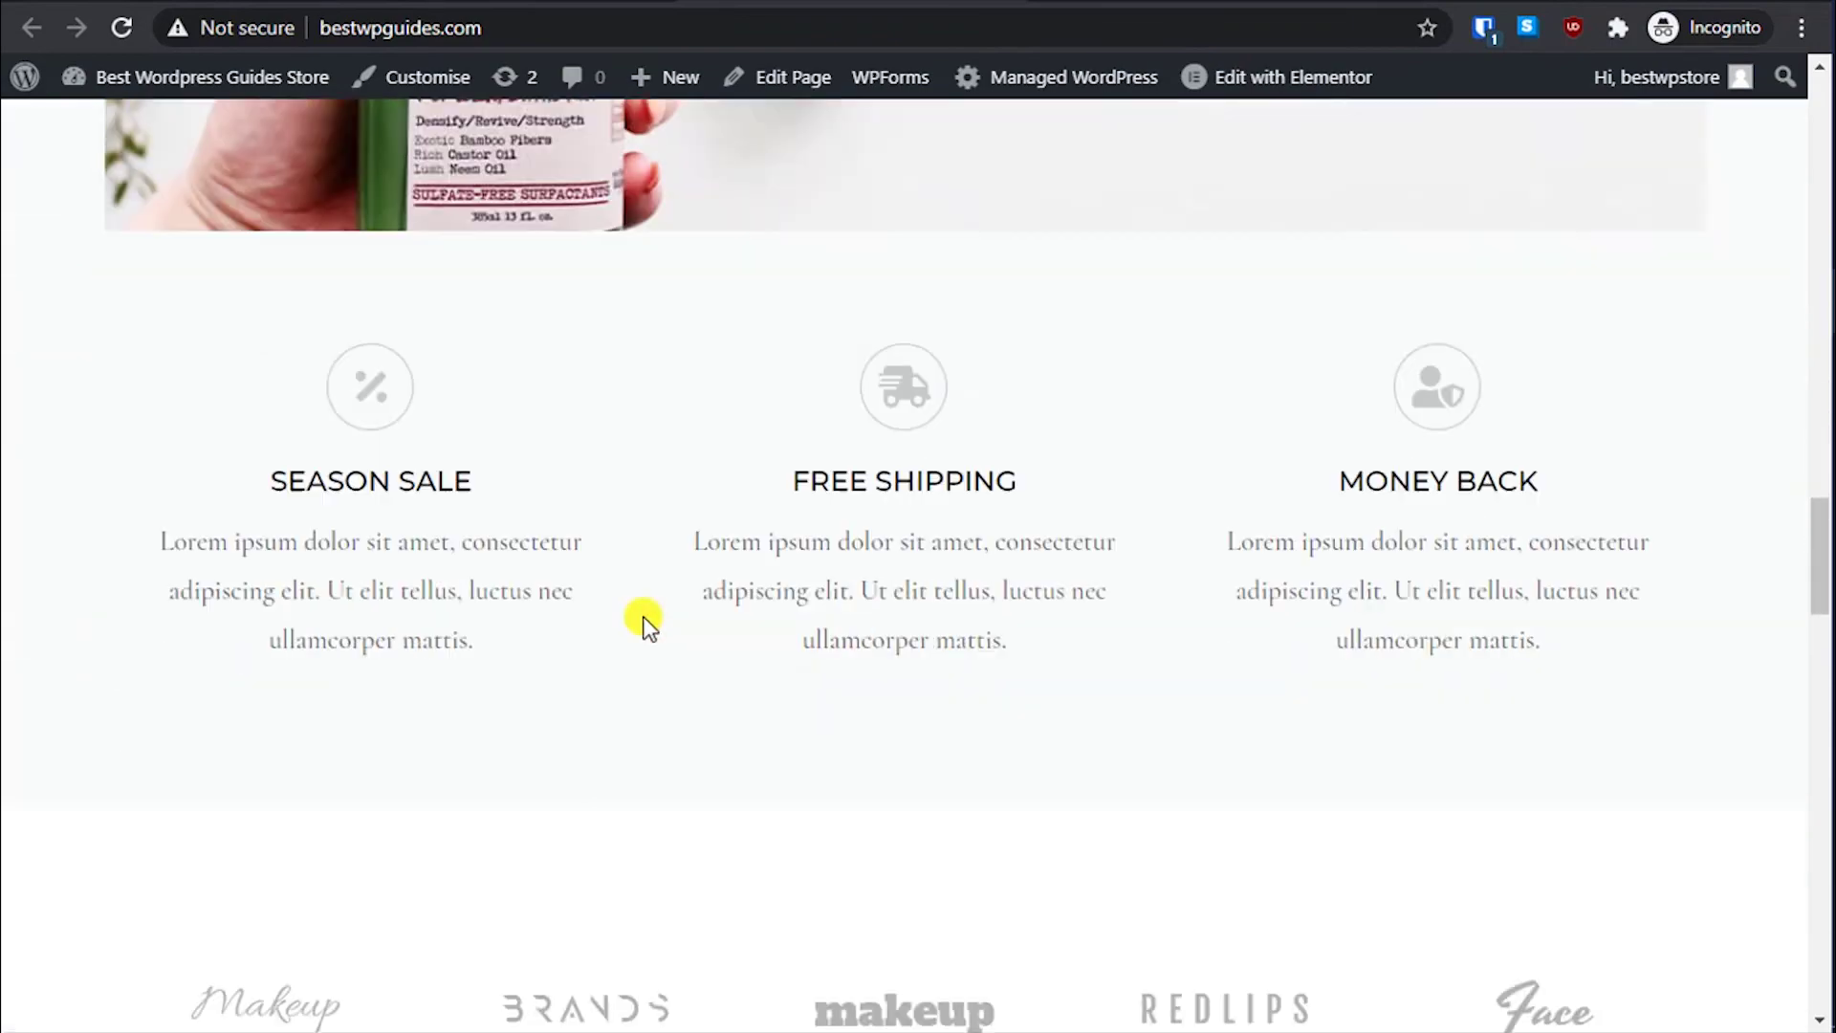
pyautogui.scroll(15, 643, 616)
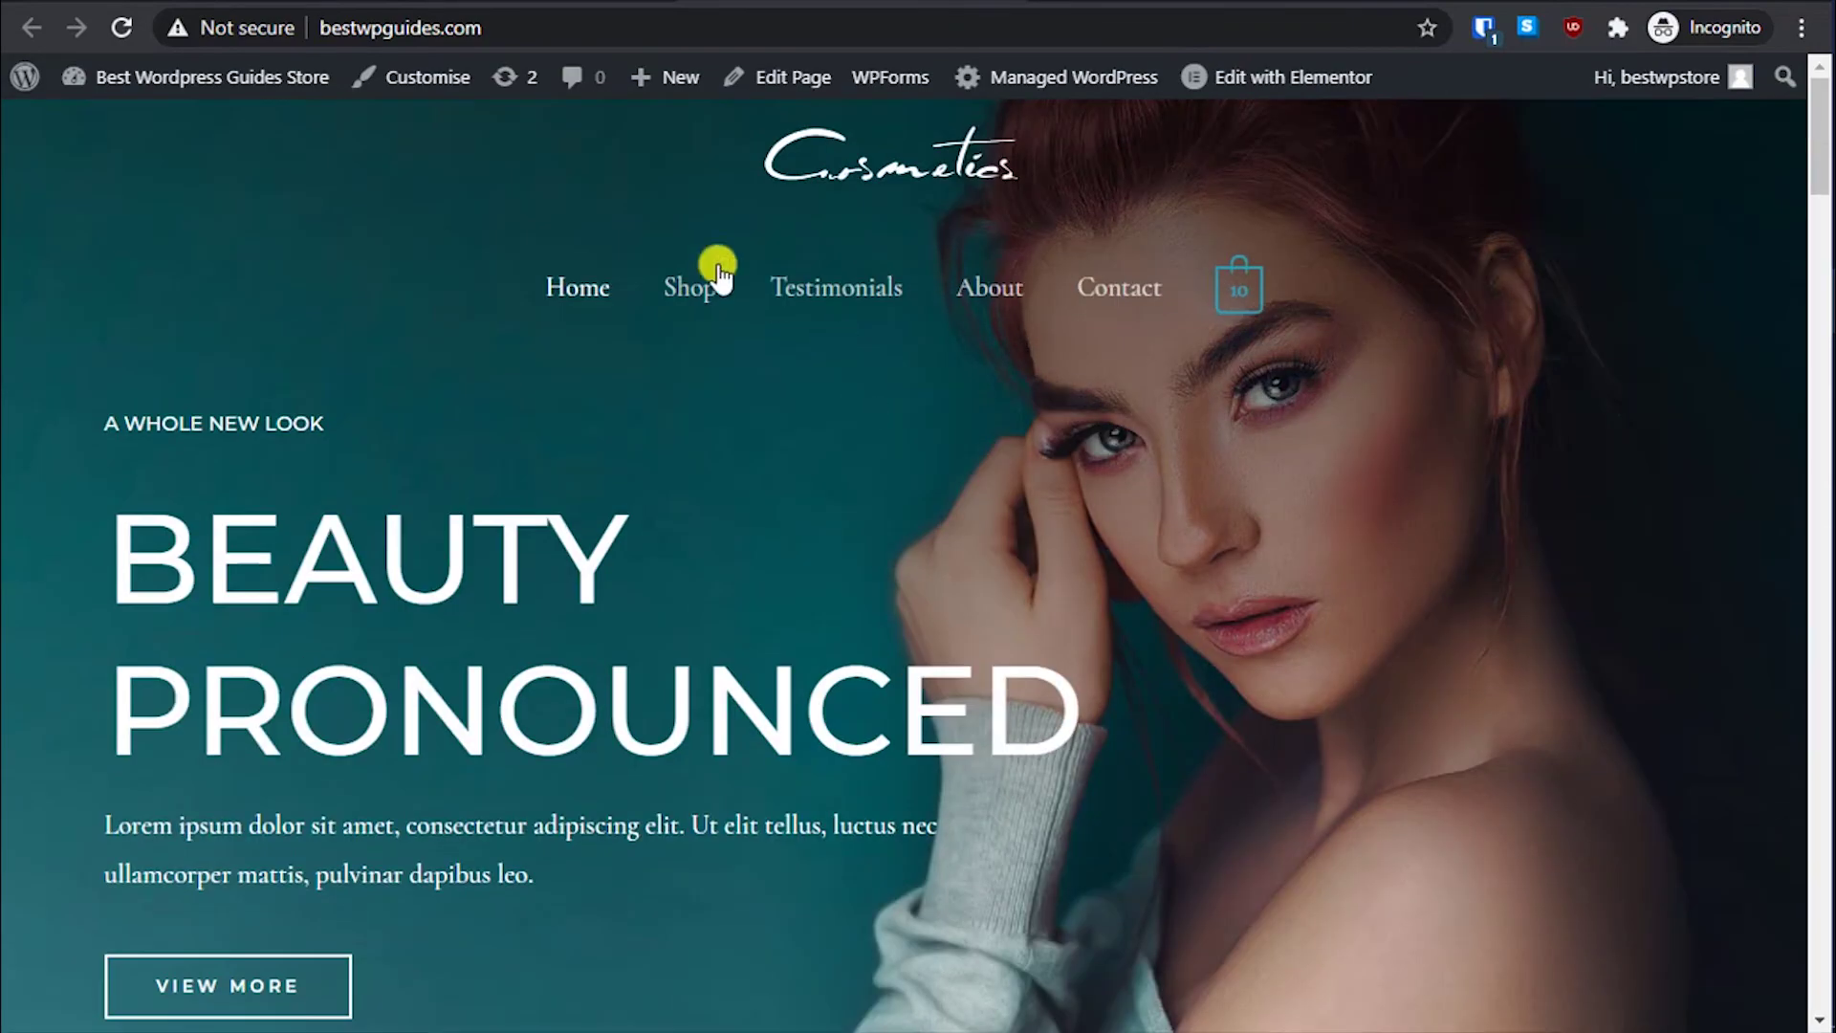
pyautogui.click(685, 287)
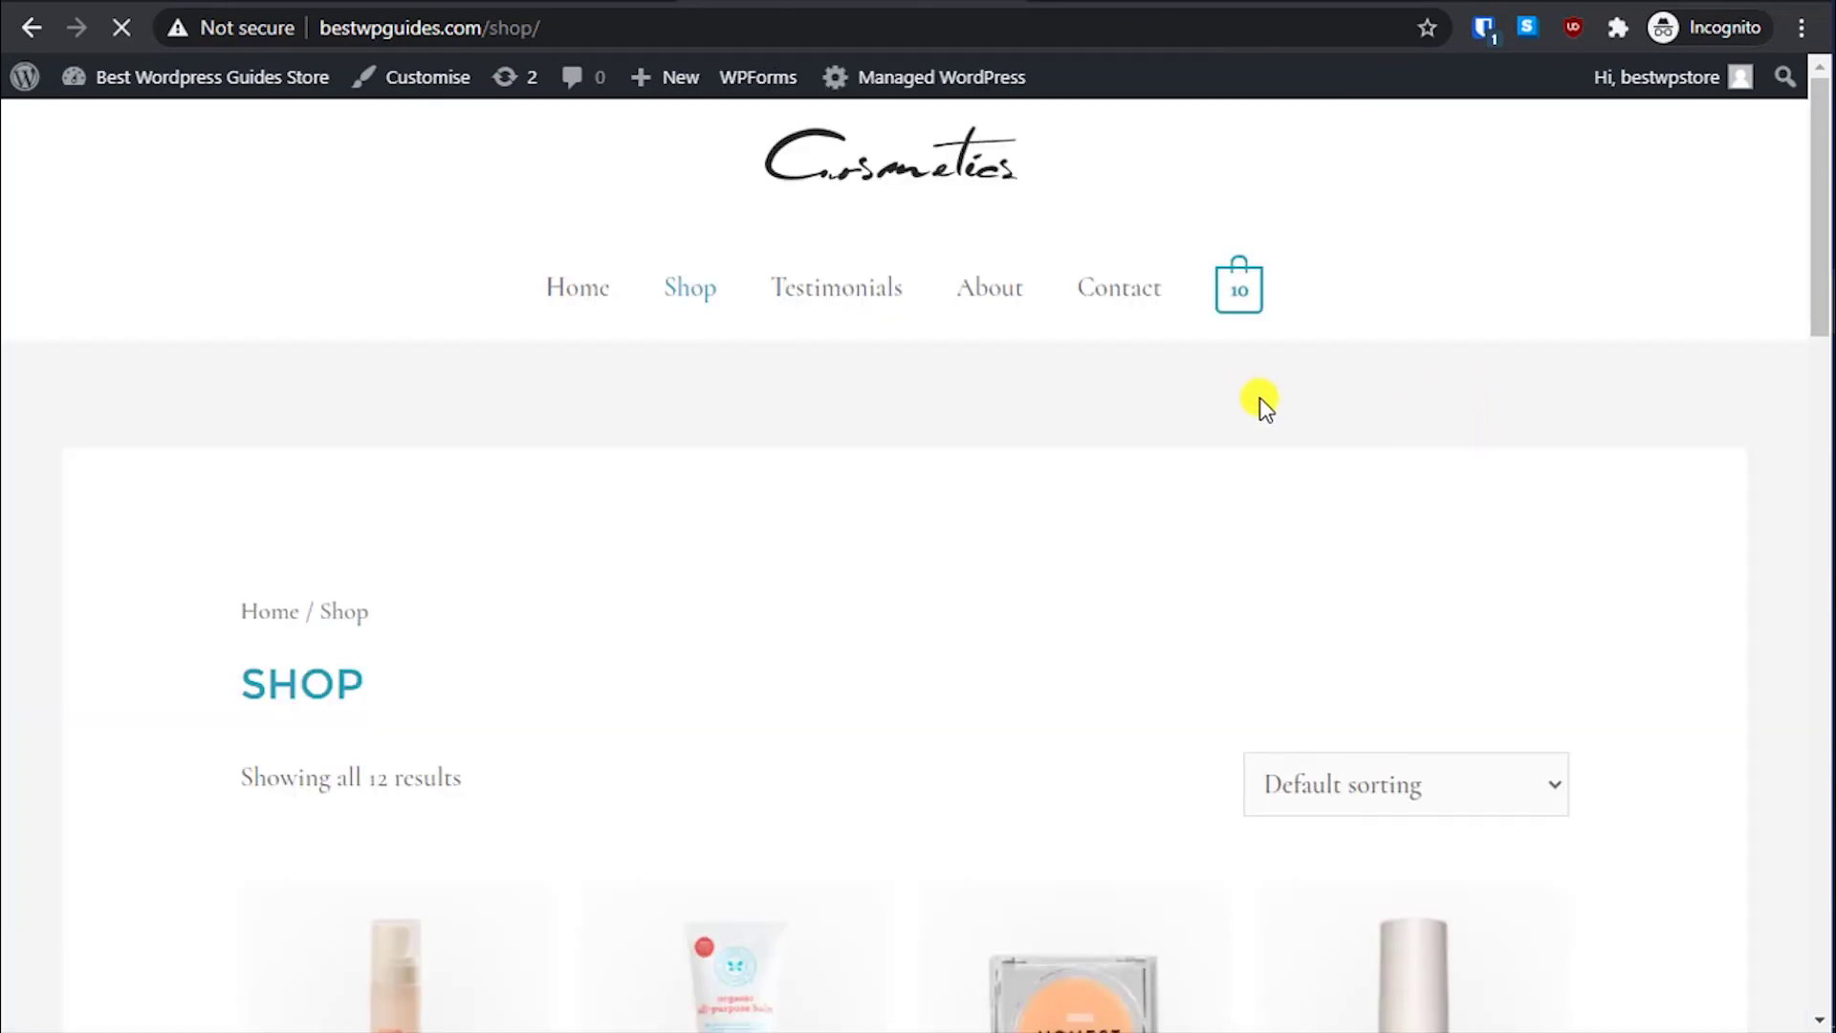
# Step: Open the cart showing 10 Different-Sized Aquarium Oxygen Diffusers, subtotal $79.80
pyautogui.scroll(-4, 1263, 401)
pyautogui.scroll(4, 1263, 407)
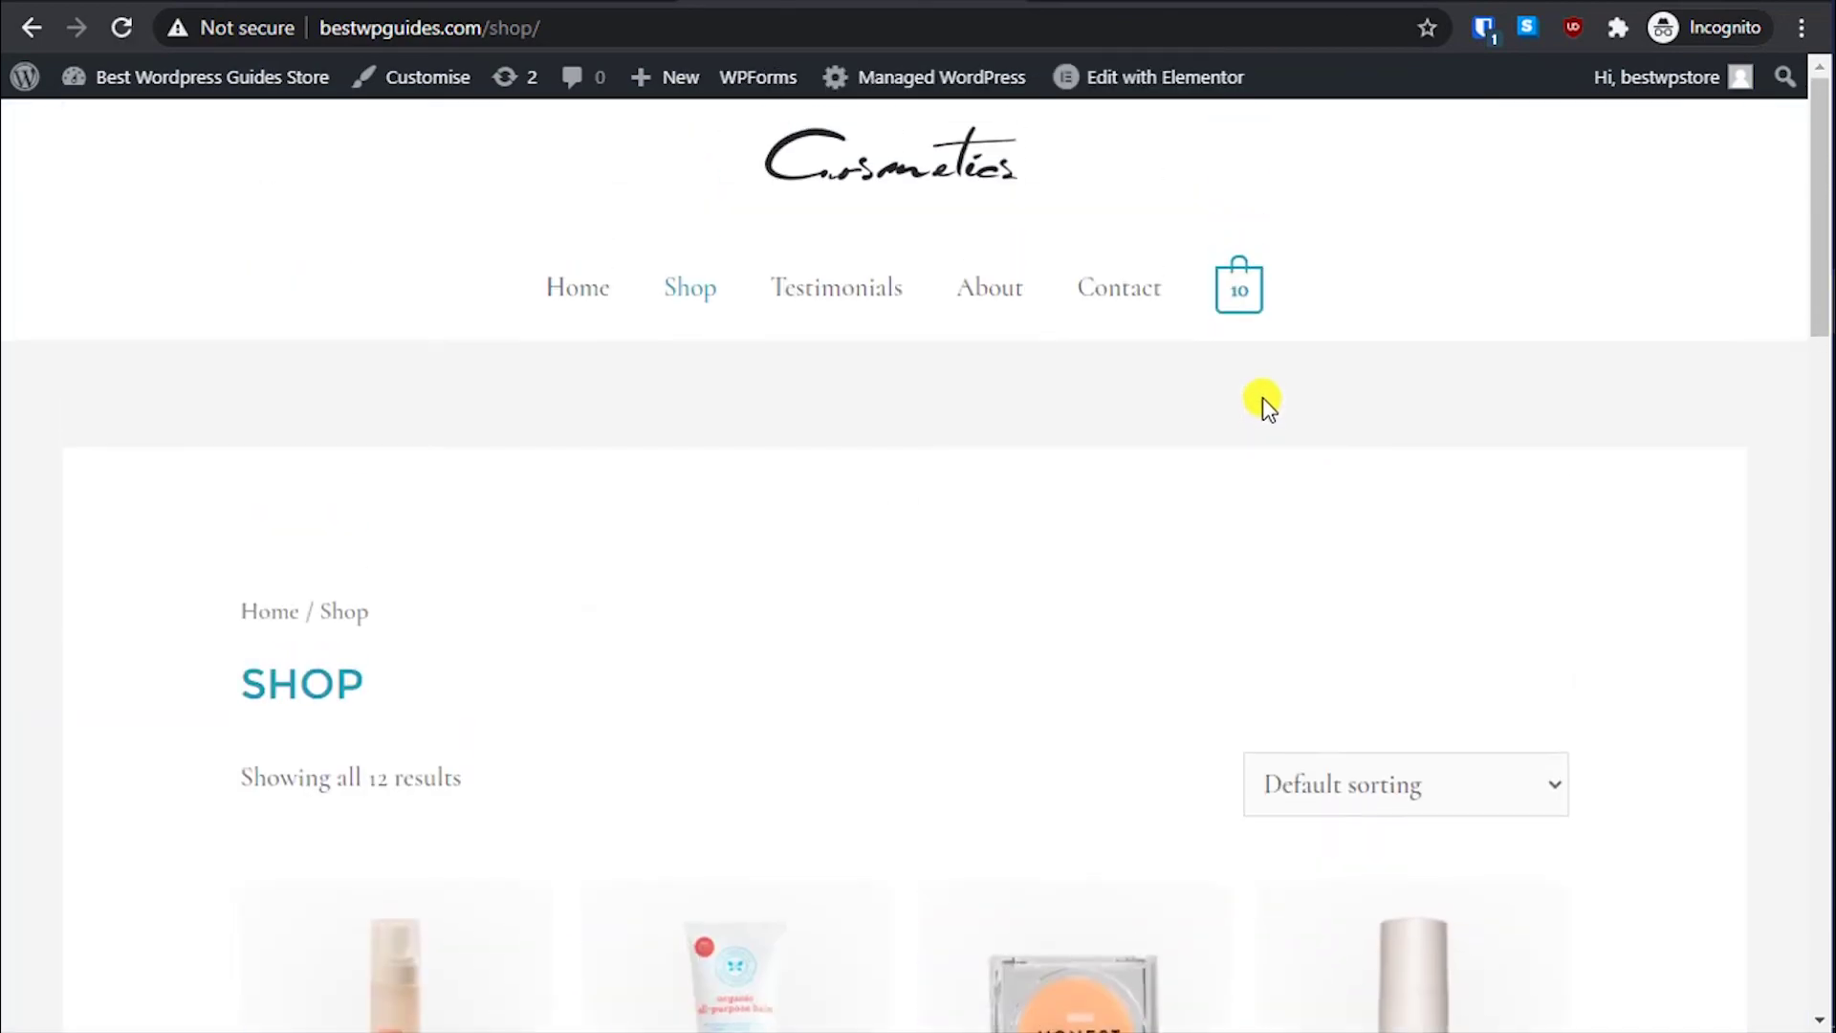
pyautogui.click(1239, 292)
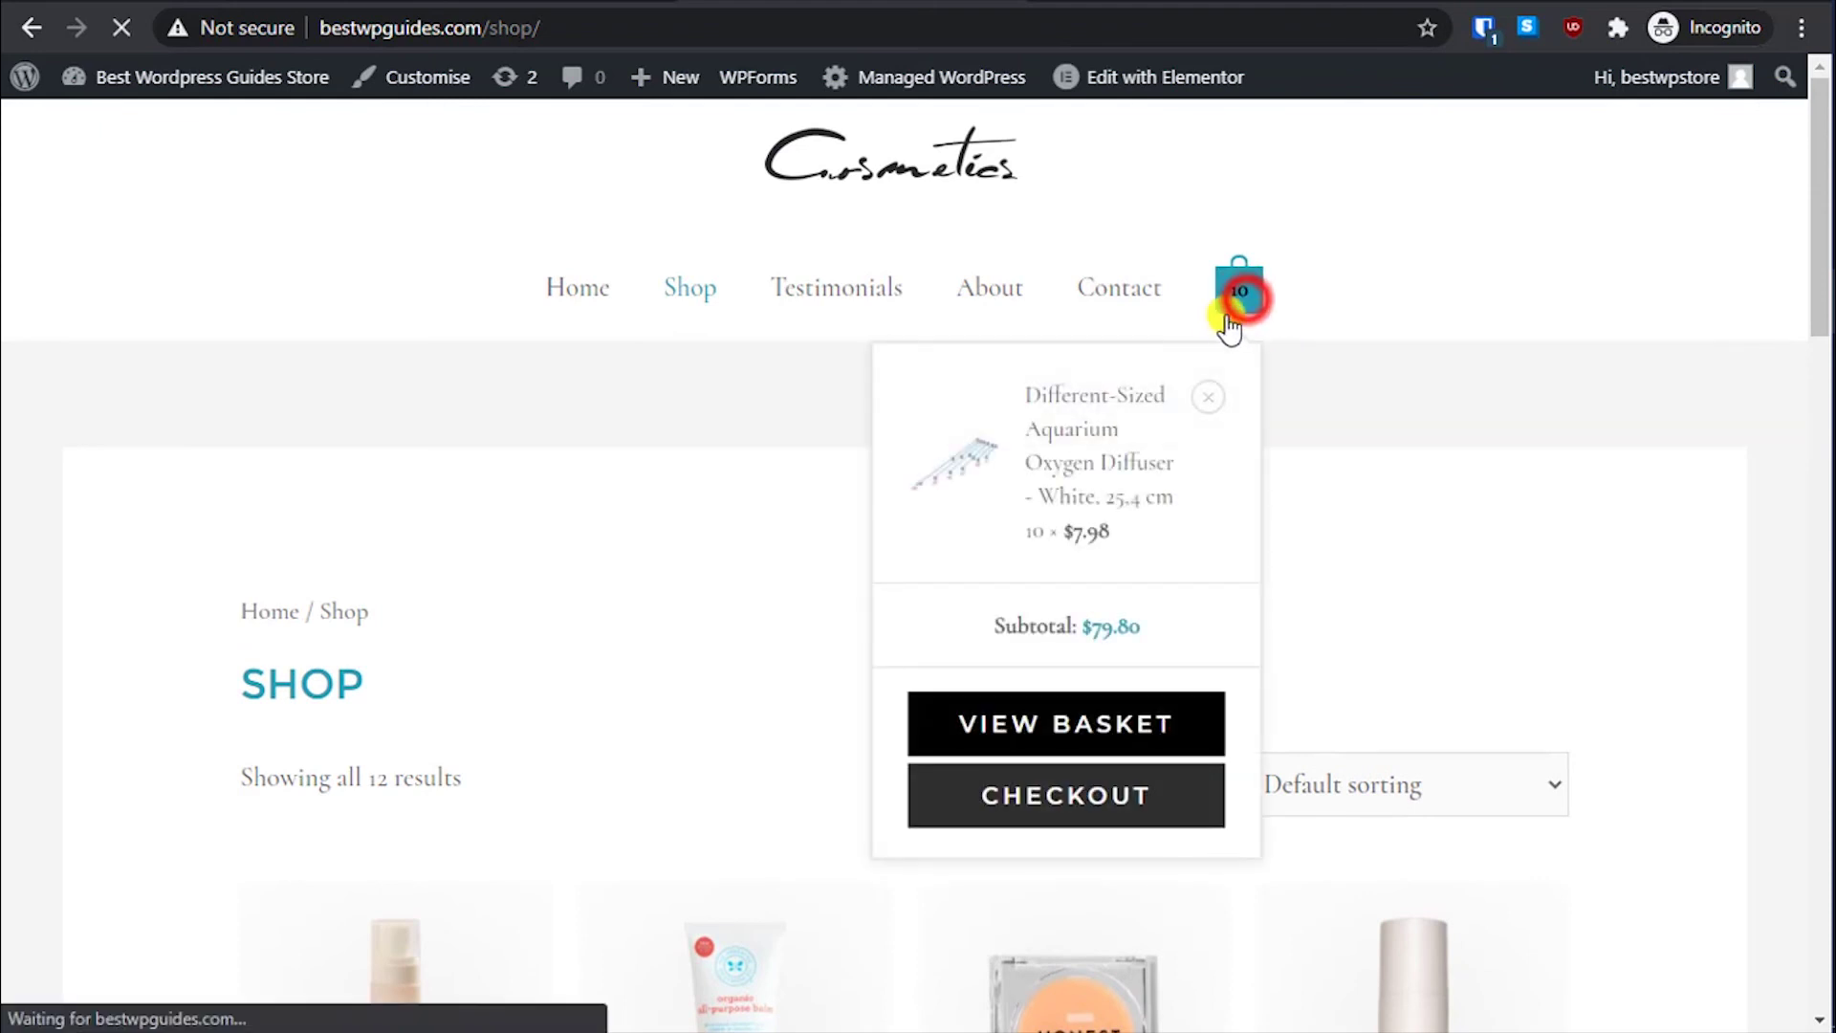